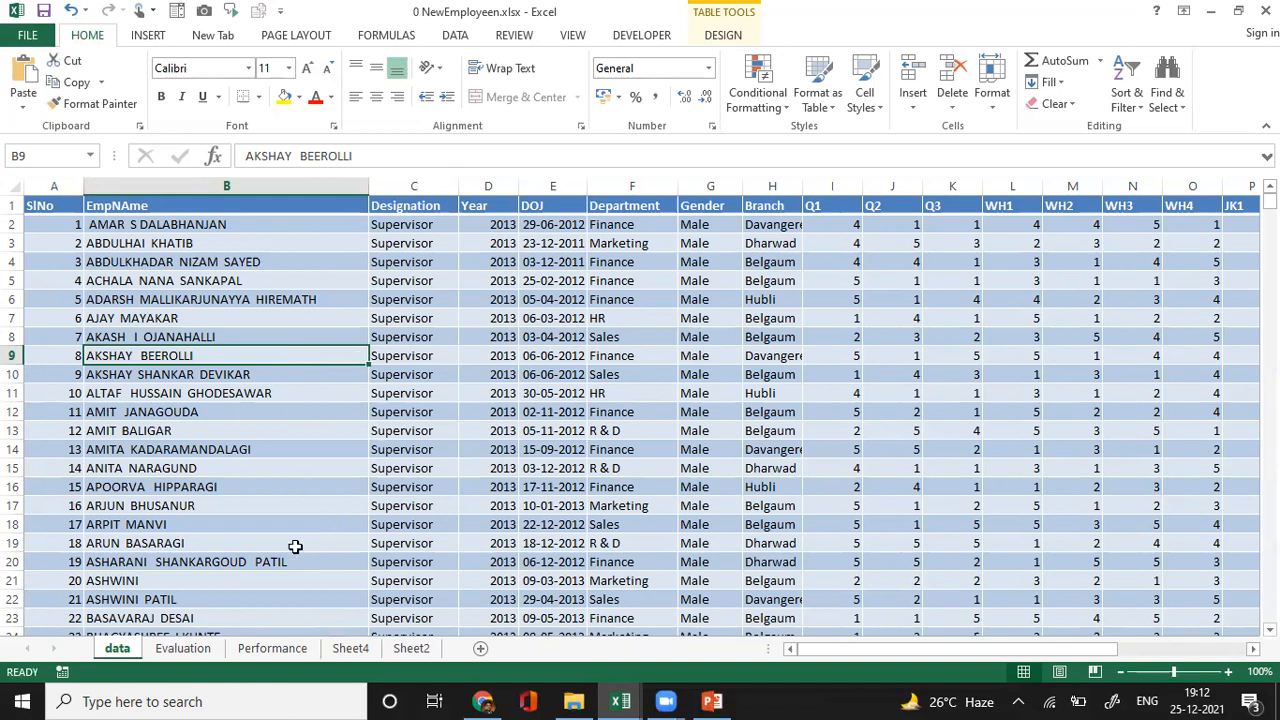
- Review the department charts and the Year and Department slicers on the Performance sheet
left_click(272, 649)
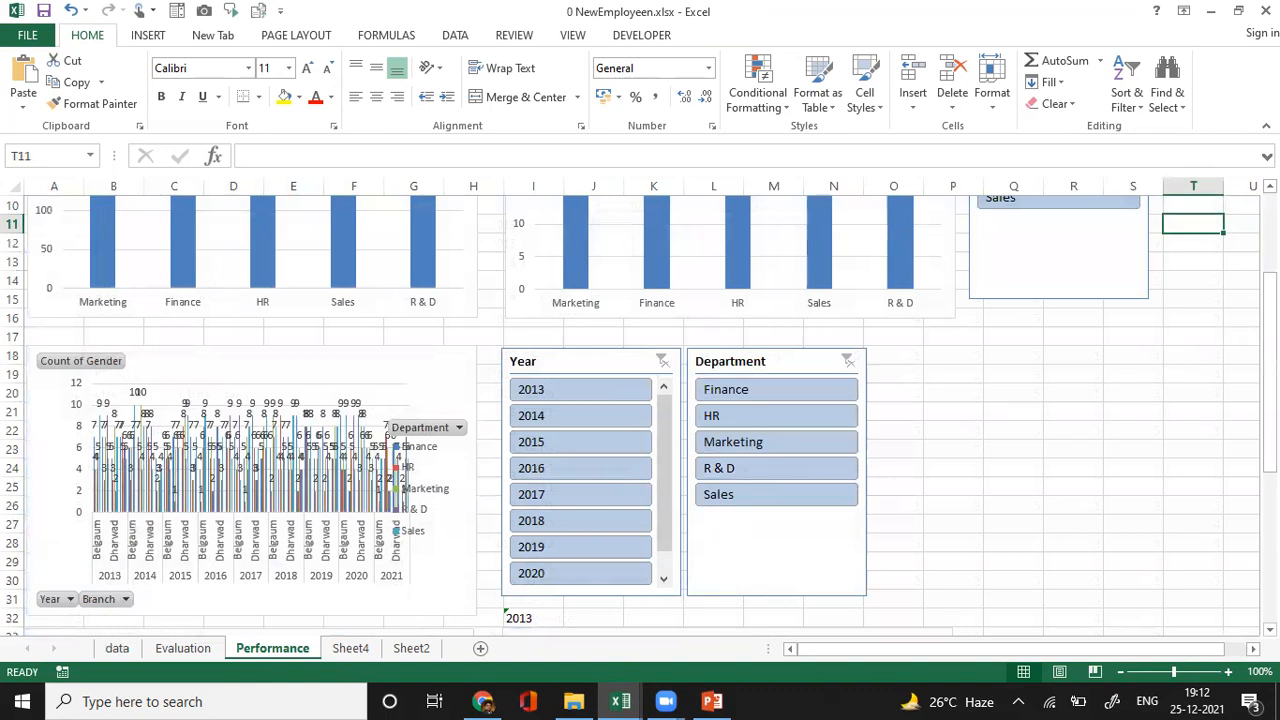
scroll(640, 415, "down", 6)
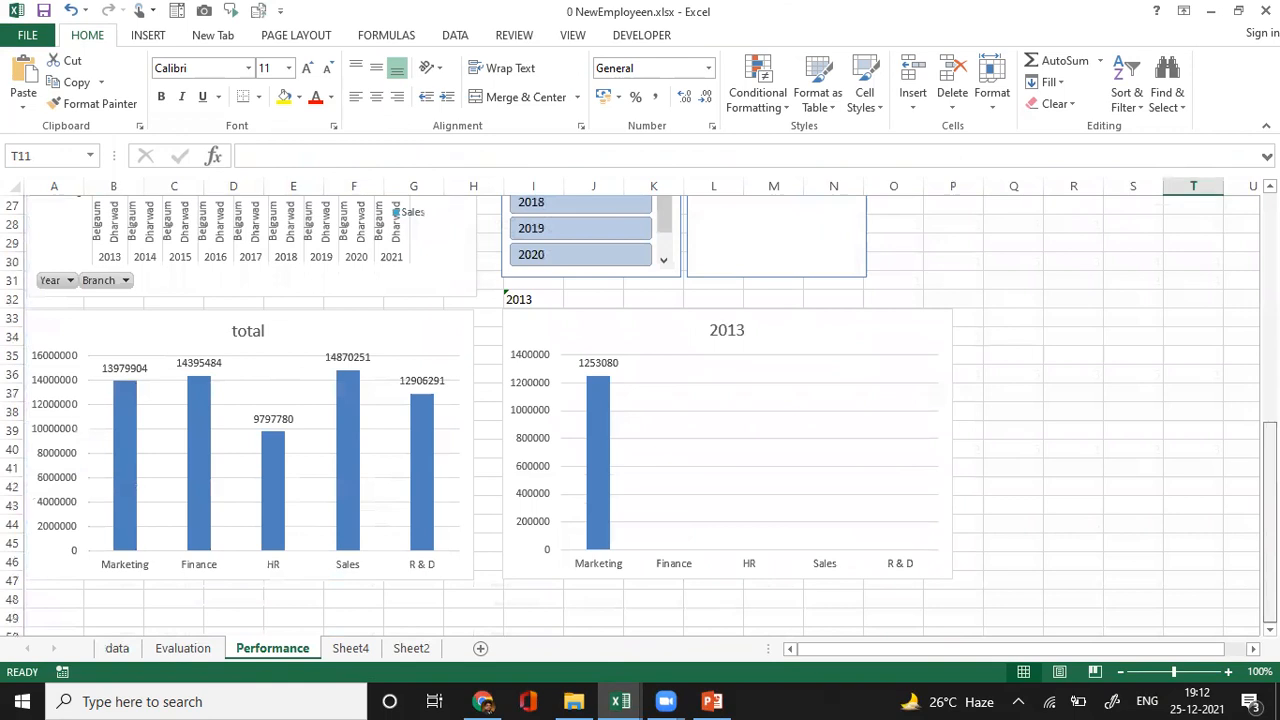
scroll(580, 490, "up", 7)
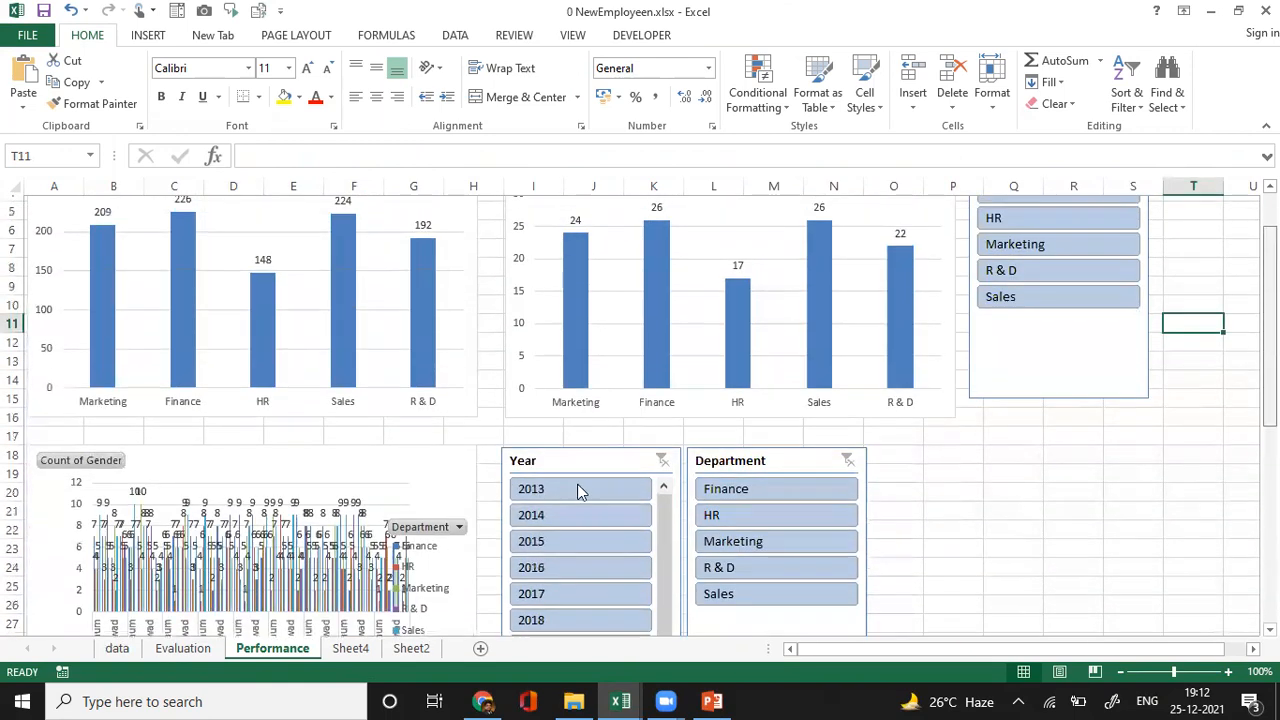
- On the Evaluation sheet, change the evaluated employee to a Finance supervisor of the Hubli branch
left_click(180, 648)
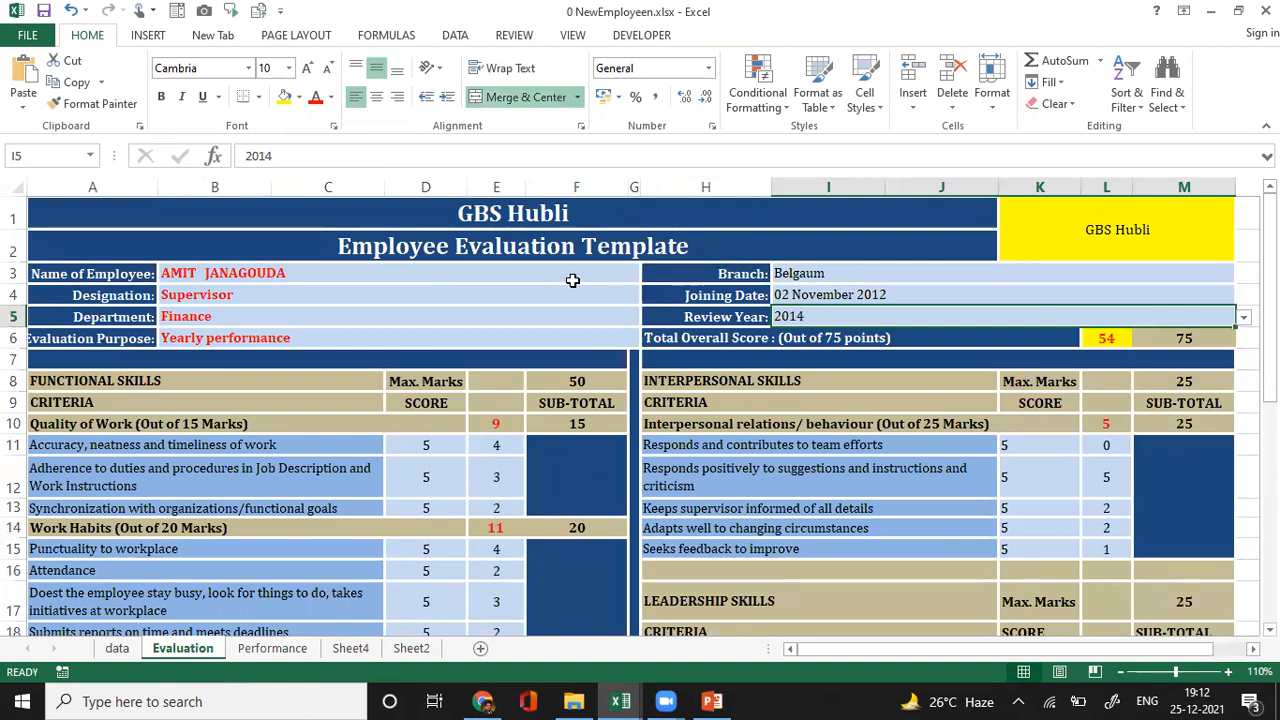
left_click(572, 280)
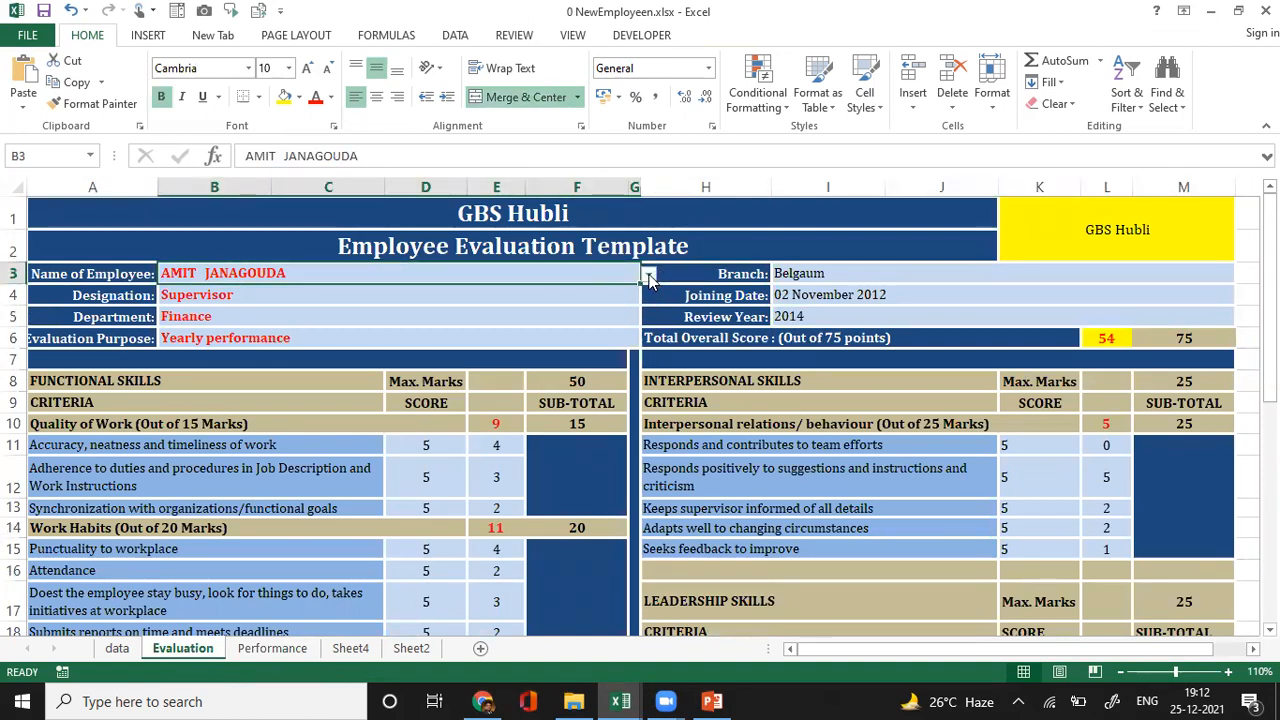
left_click(648, 275)
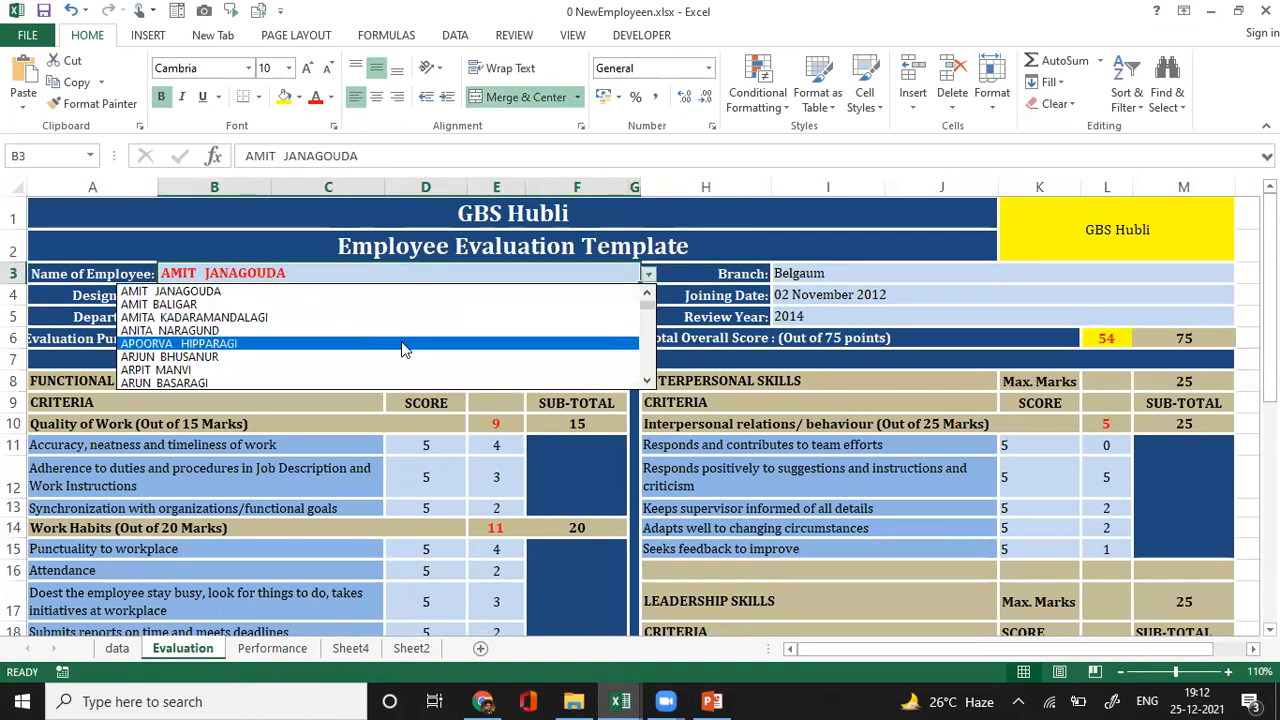
left_click(401, 344)
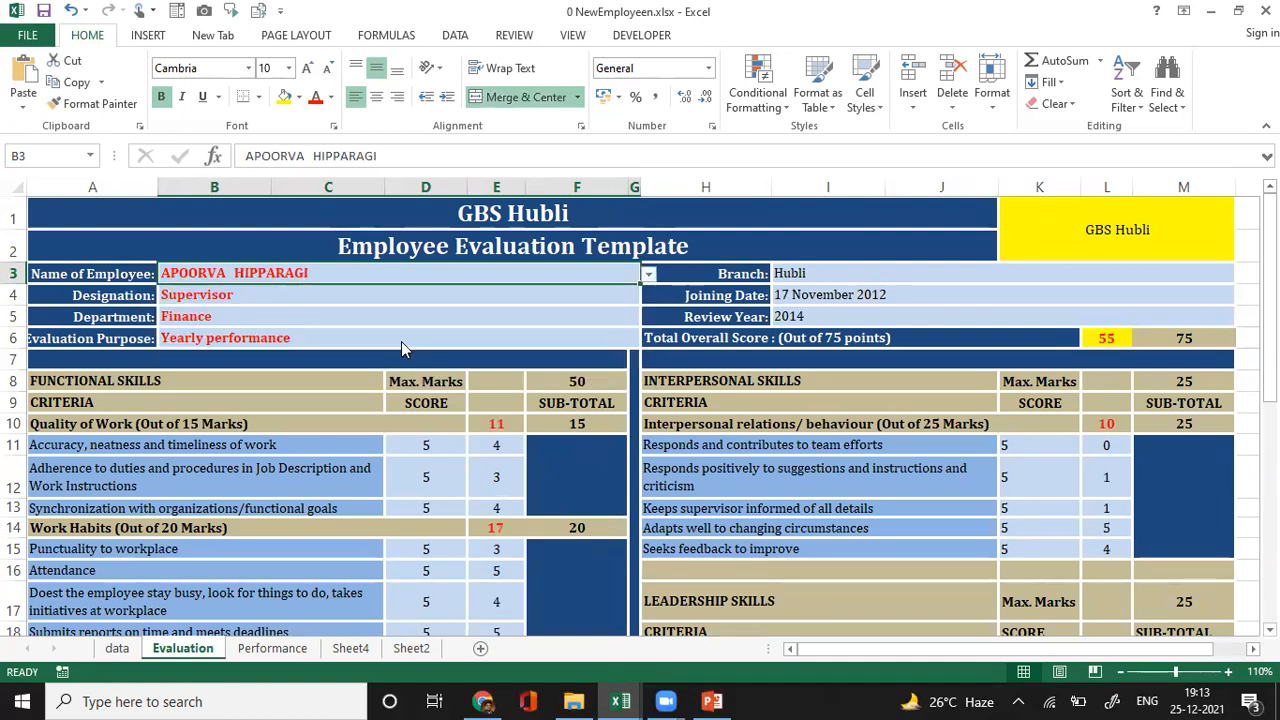
- Set the evaluation's review year to 2017 and inspect the total overall score
left_click(915, 316)
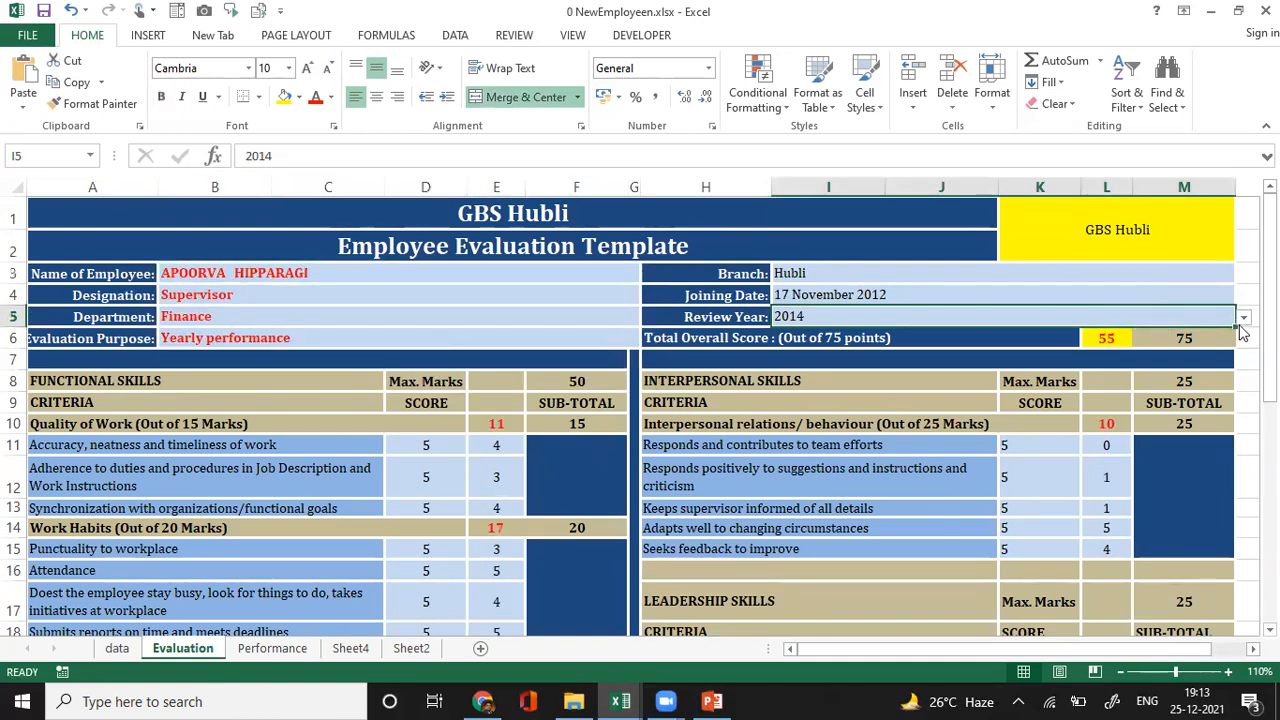
left_click(1243, 318)
left_click(978, 377)
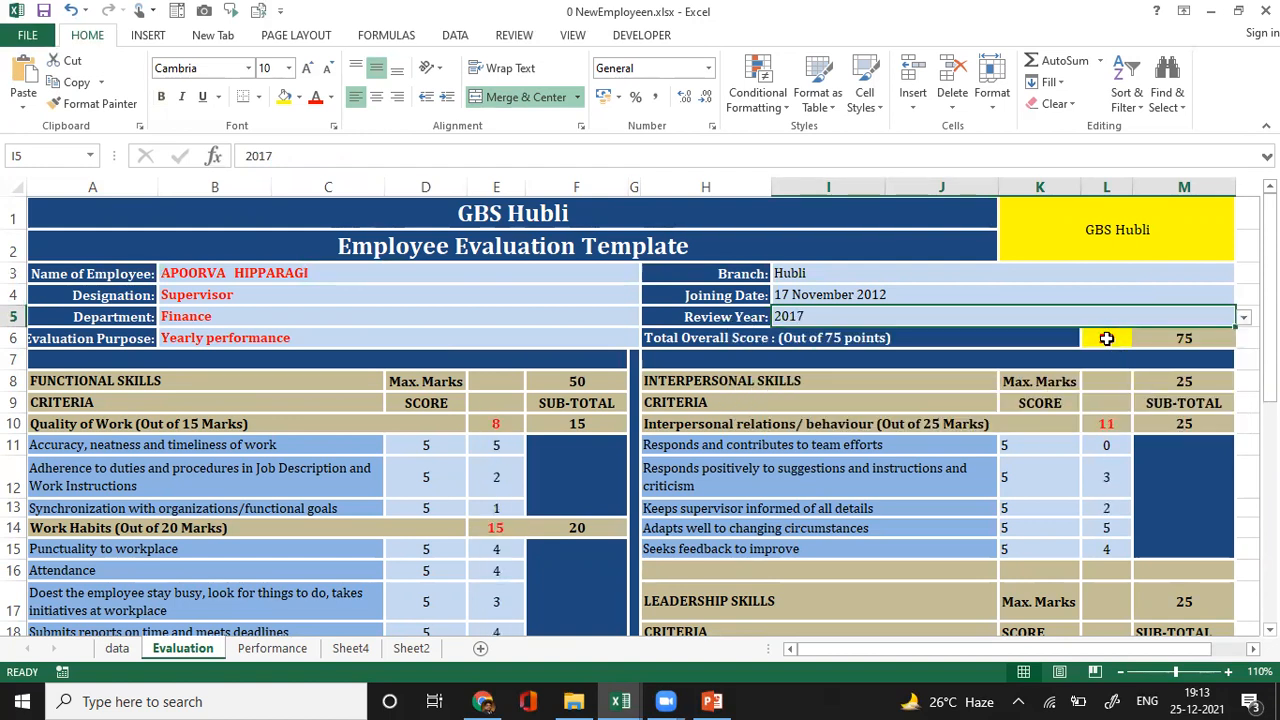
left_click(1106, 336)
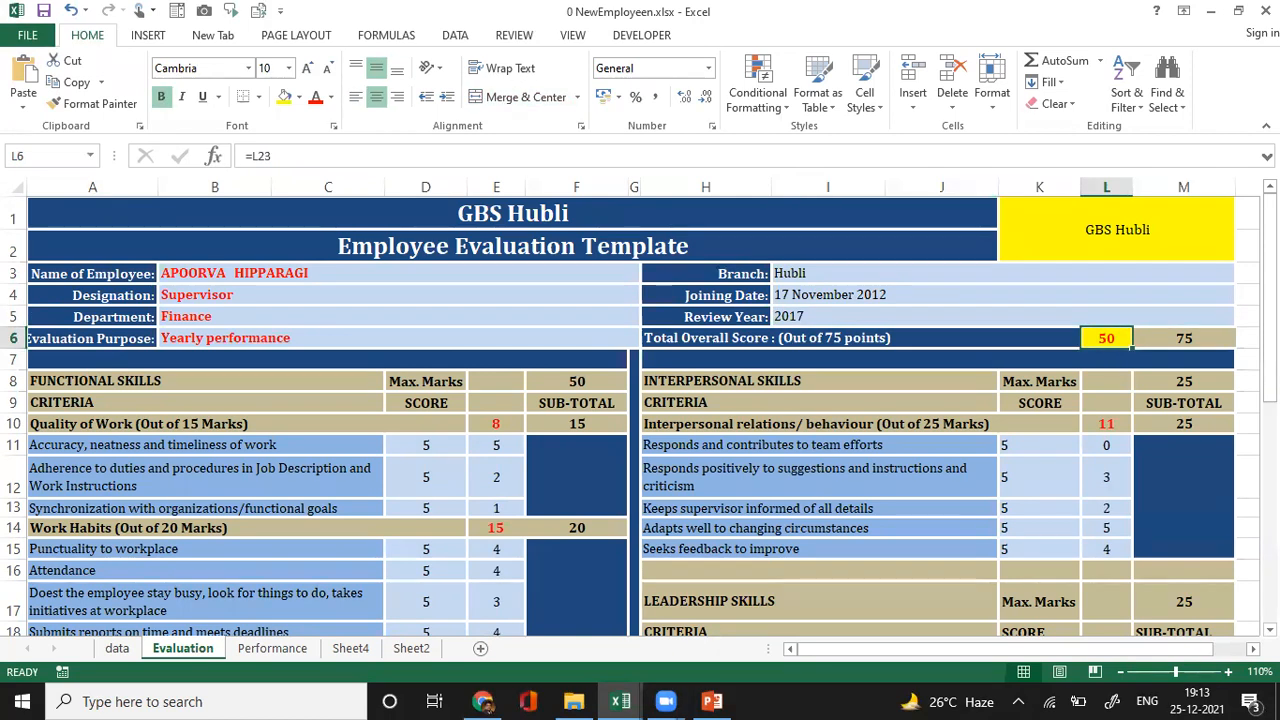
- Set the evaluation's review year to 2018
left_click(1007, 315)
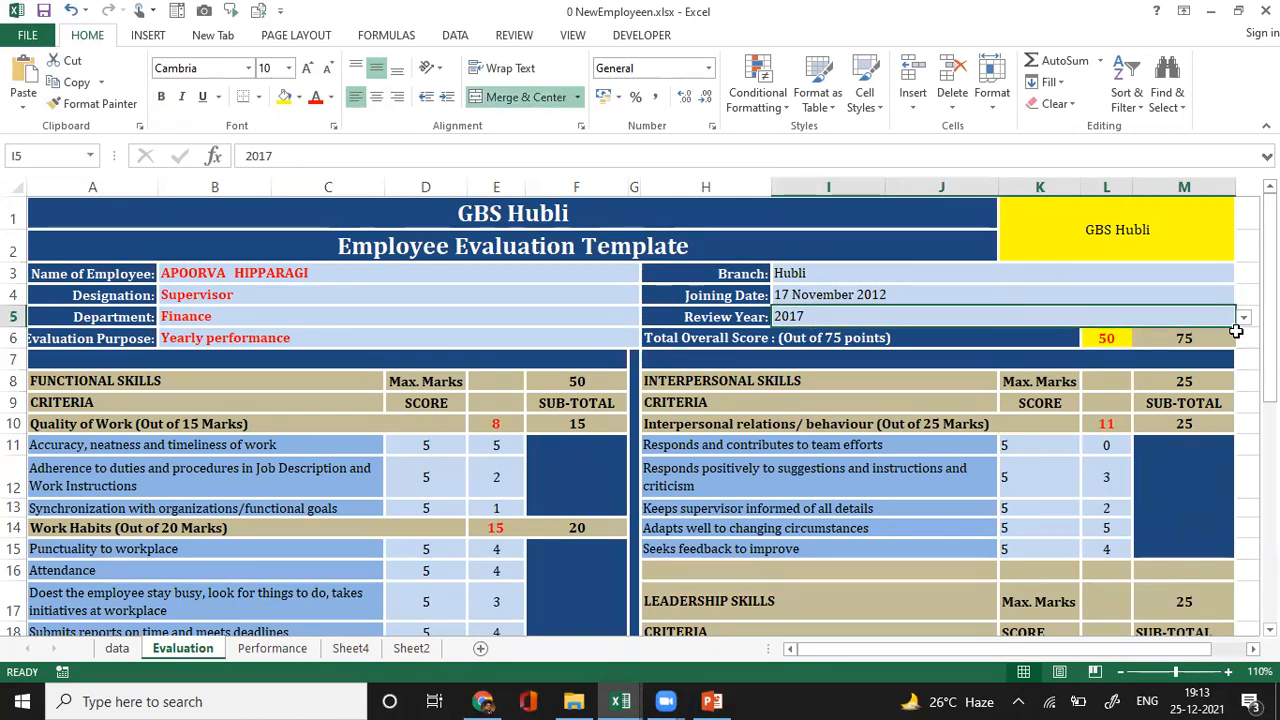
left_click(1243, 317)
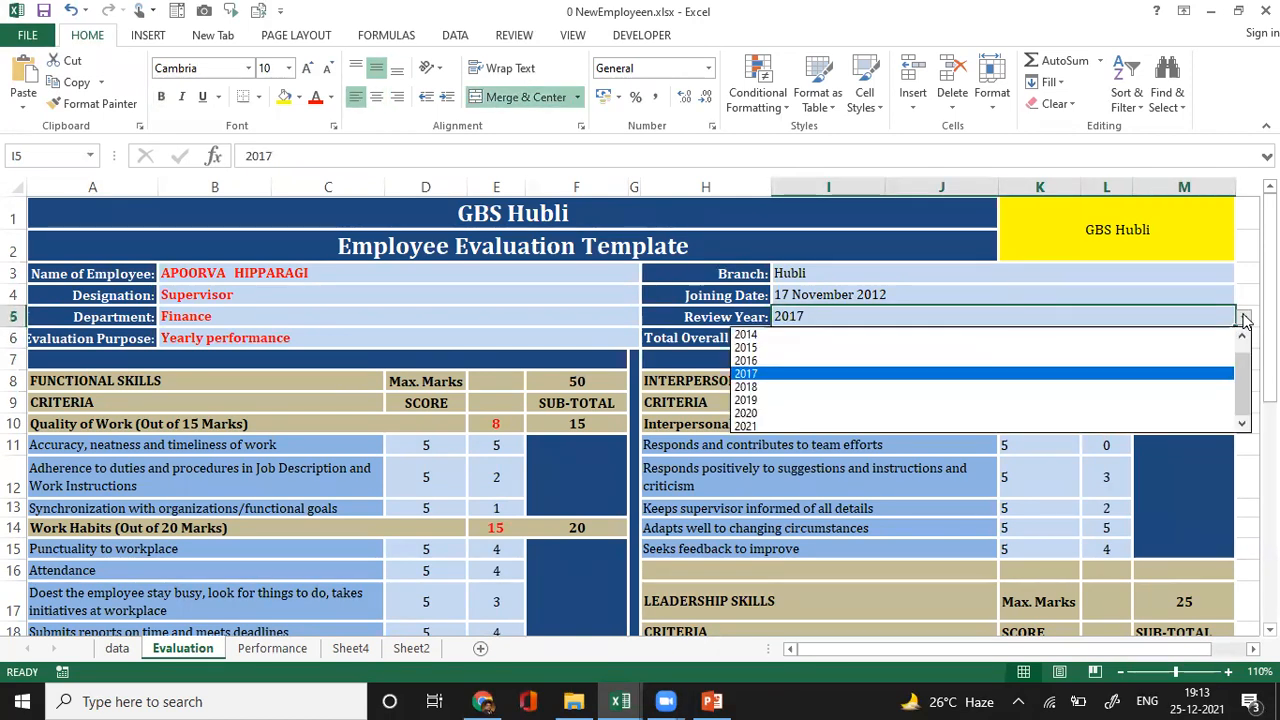
left_click(948, 386)
left_click(948, 380)
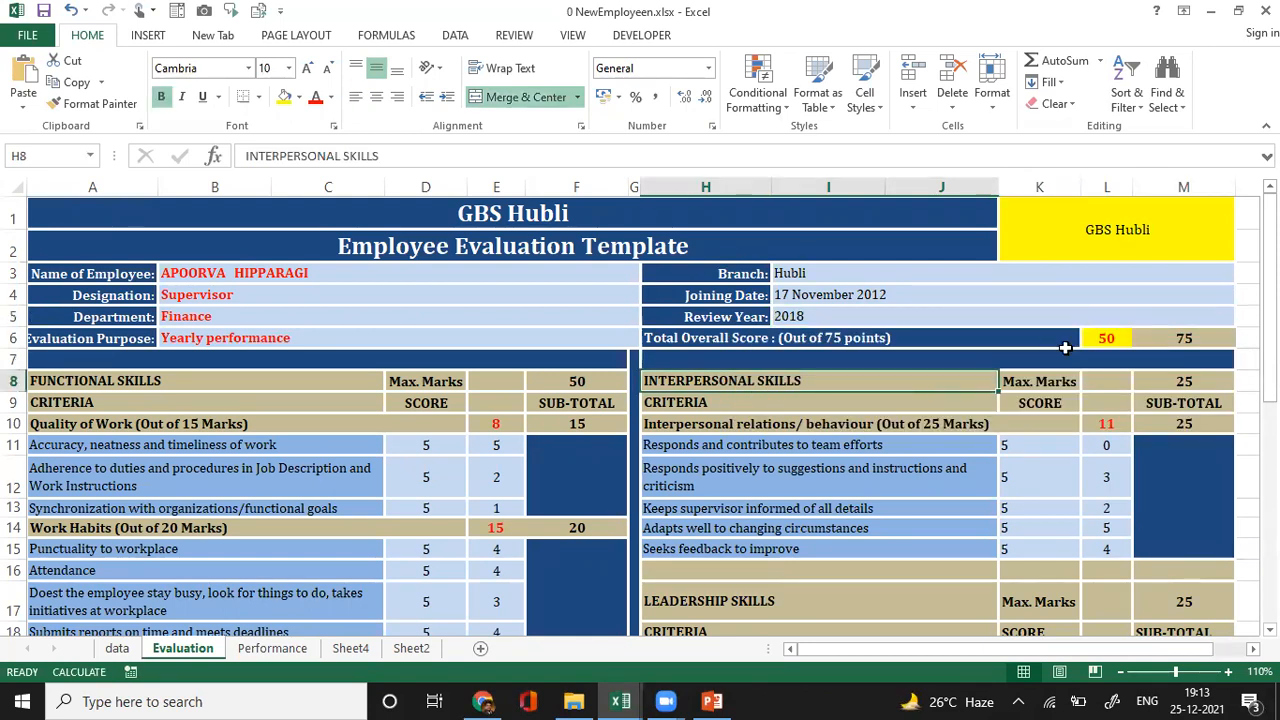
left_click(1200, 318)
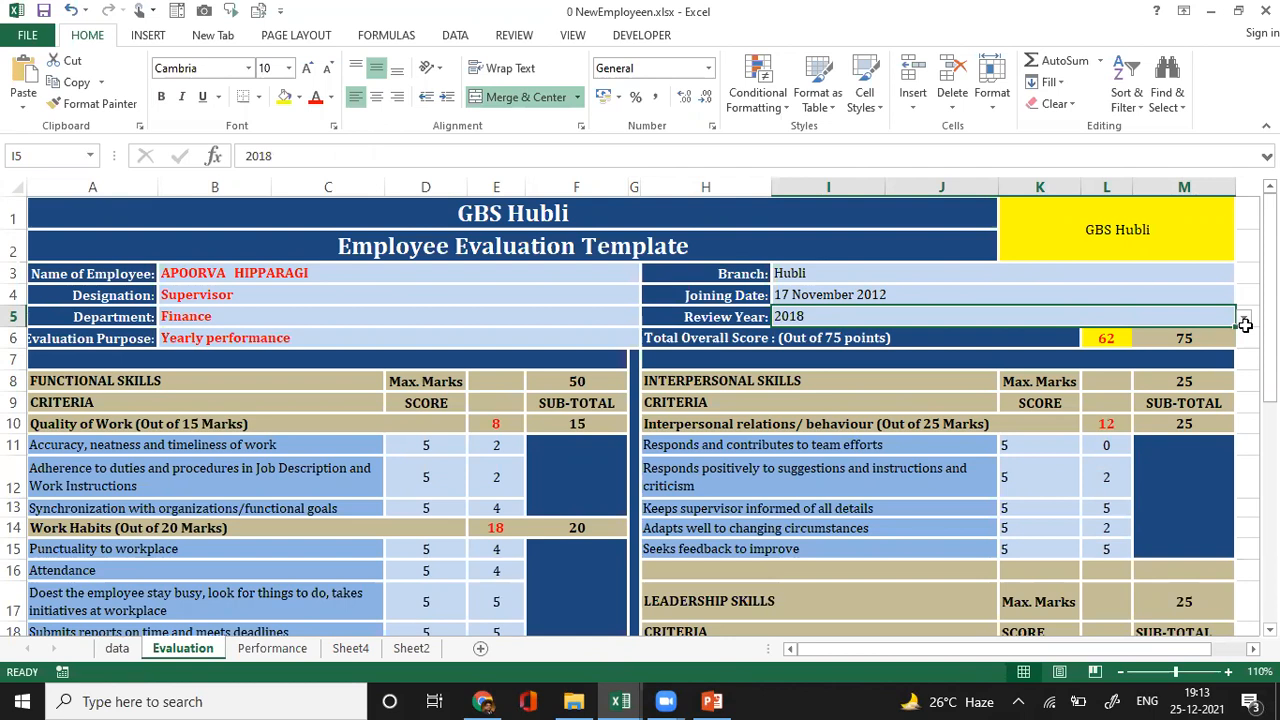
- Change the evaluated employee to a Marketing supervisor of the Belgaum branch
left_click(475, 274)
left_click(649, 274)
left_click(648, 305)
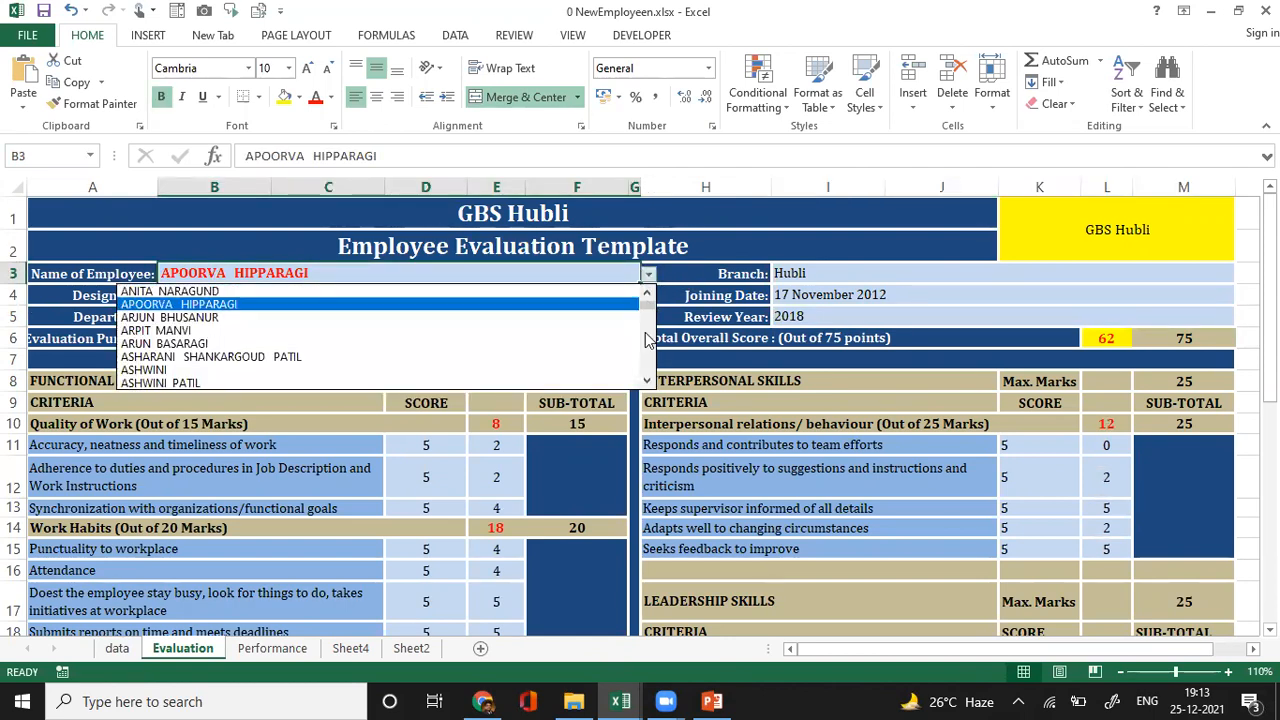
left_click(335, 370)
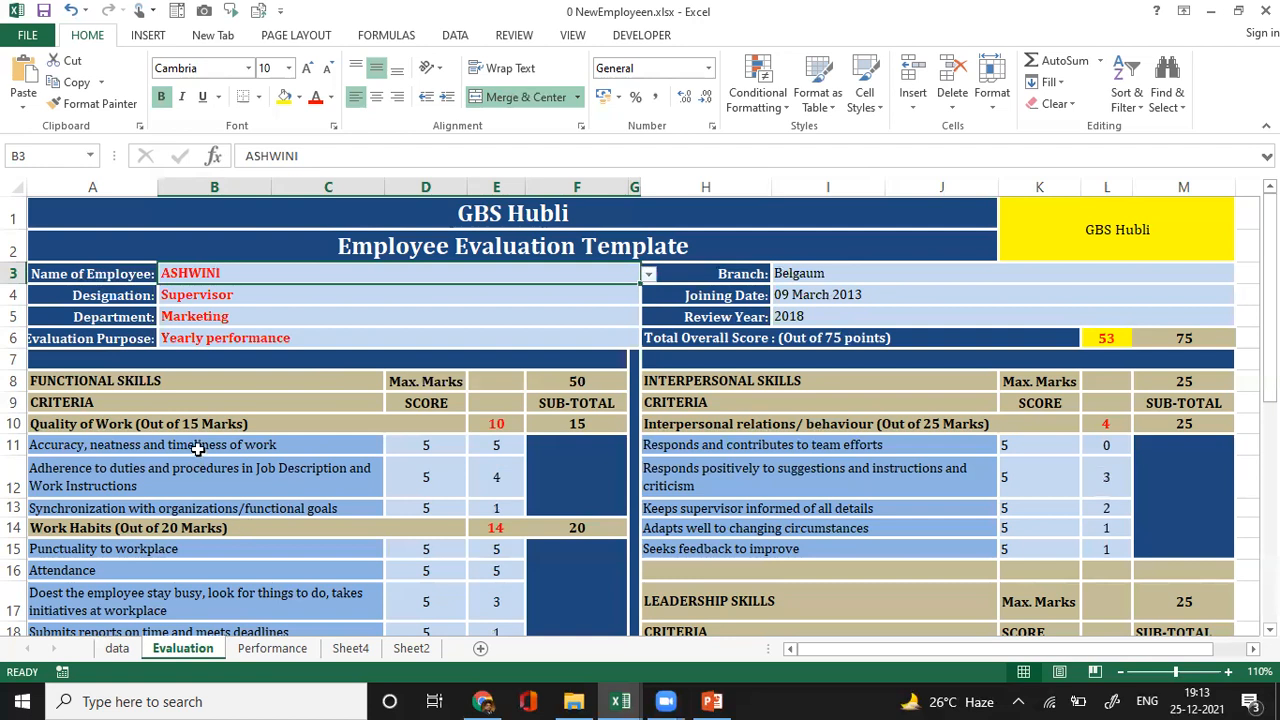
- Examine the functional, interpersonal and leadership skill criteria of the evaluation, along with the maximum overall score
left_click(196, 445)
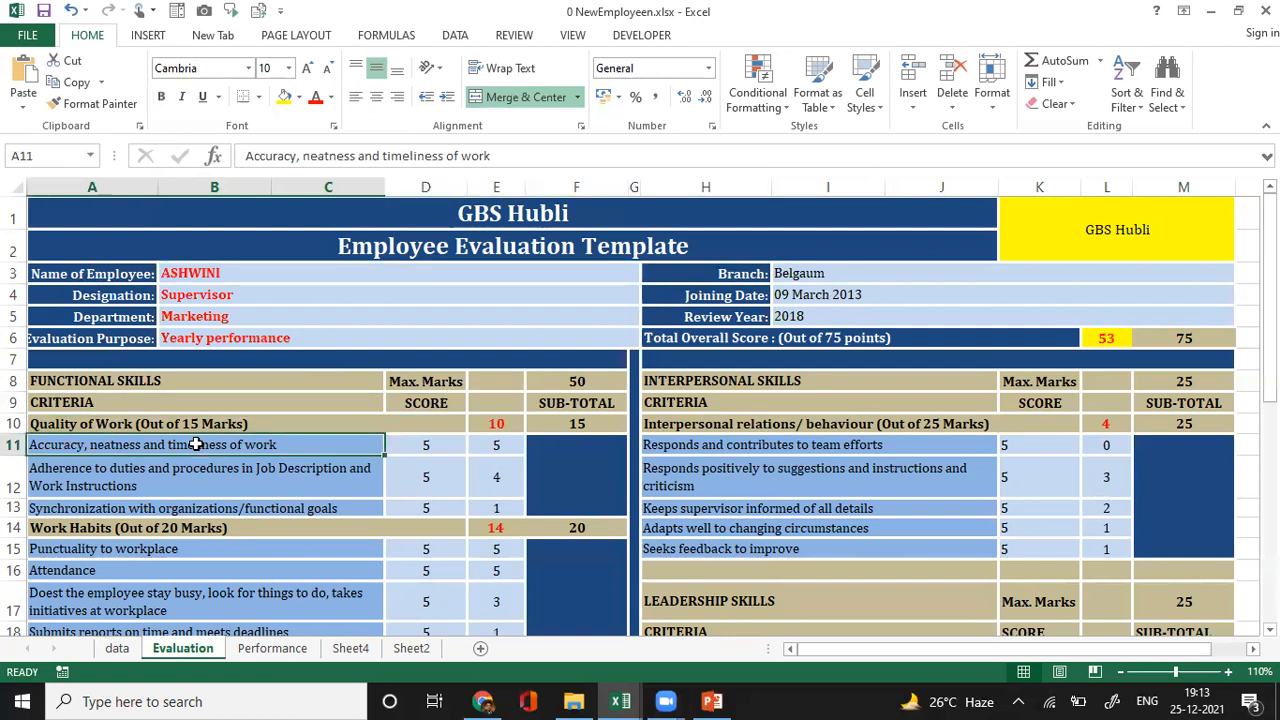
key("Down")
key("Down")
key("Down")
key("Down")
key("Down")
key("Down")
key("Down")
key("Down")
key("Down")
key("Down")
key("Down")
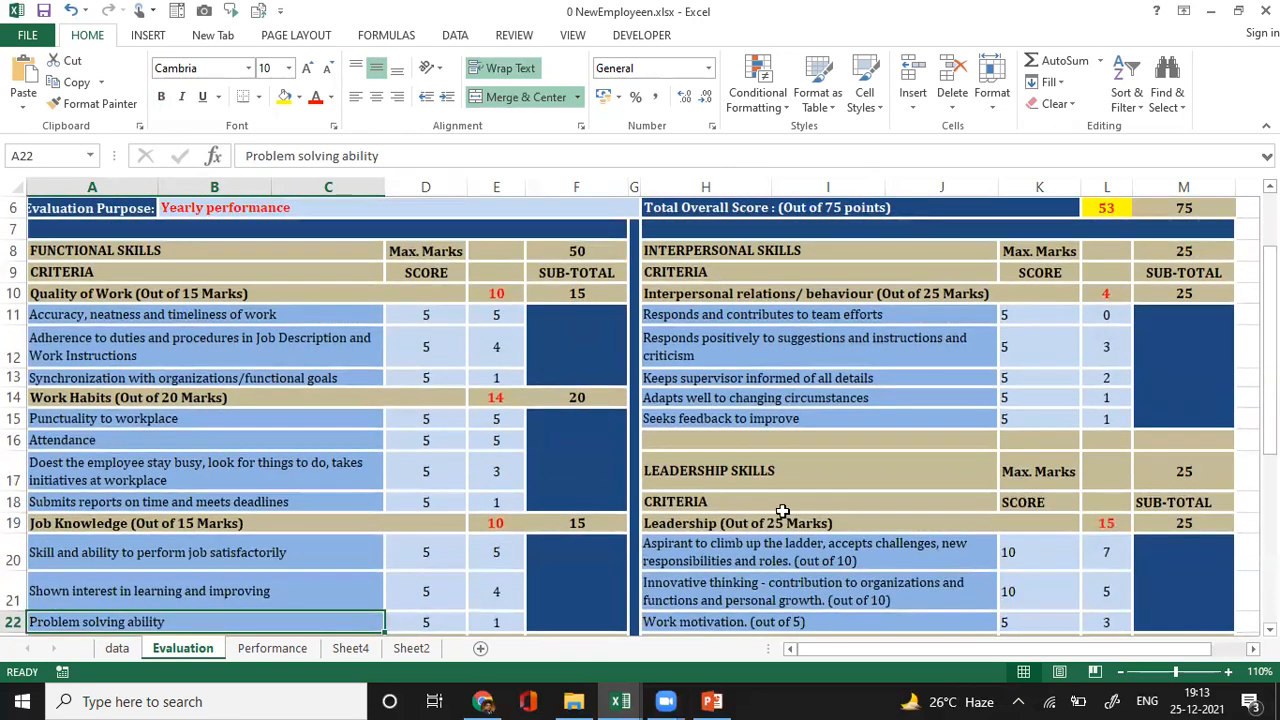
left_click(777, 478)
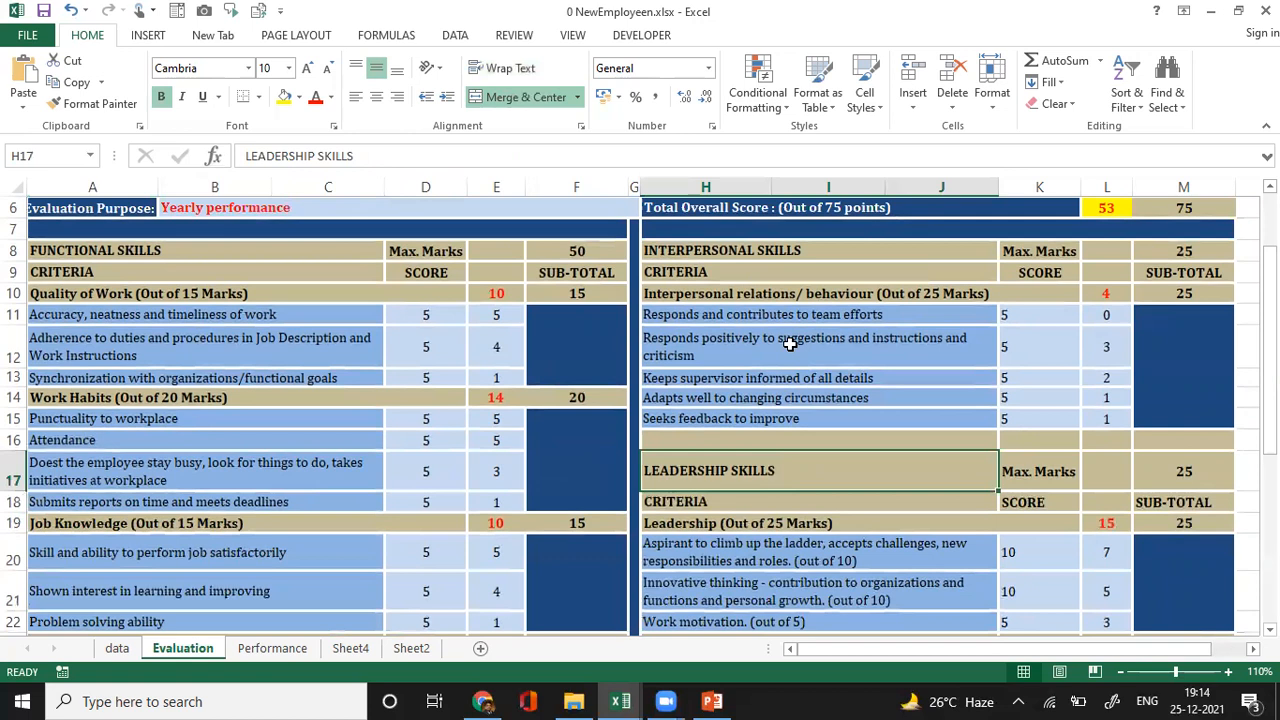
left_click(773, 296)
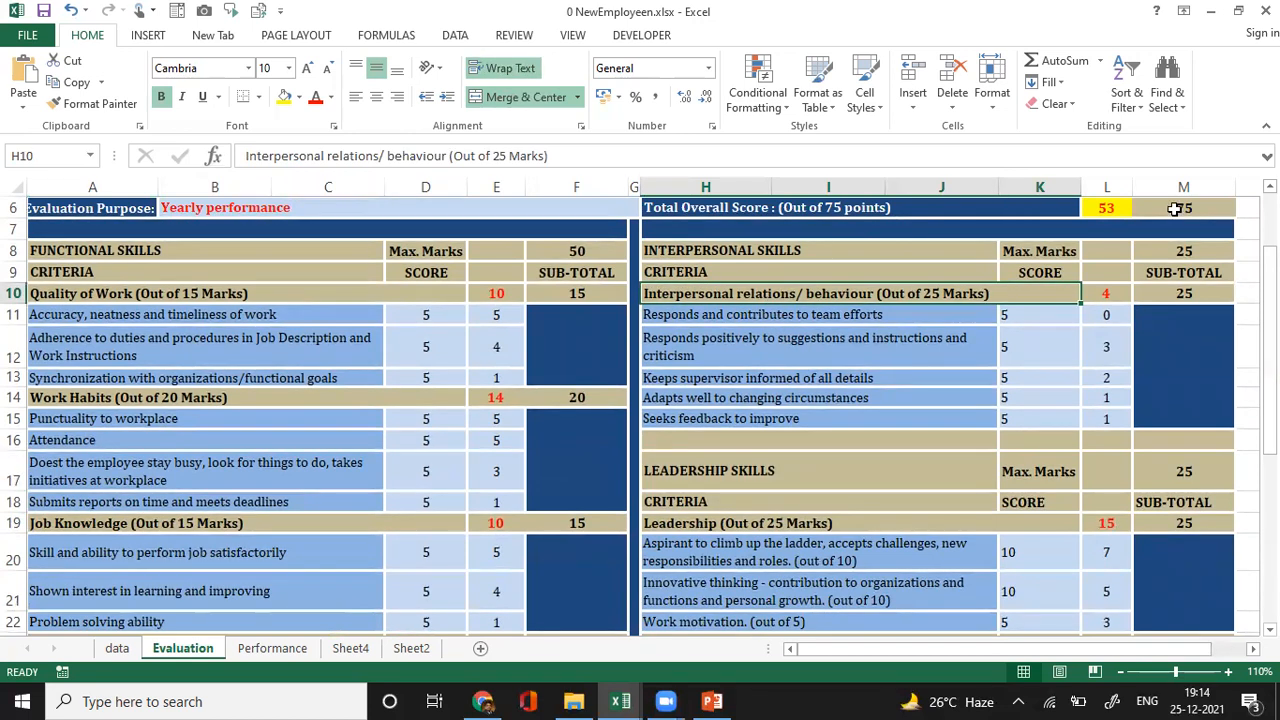
left_click(1178, 209)
scroll(640, 415, "up", 2)
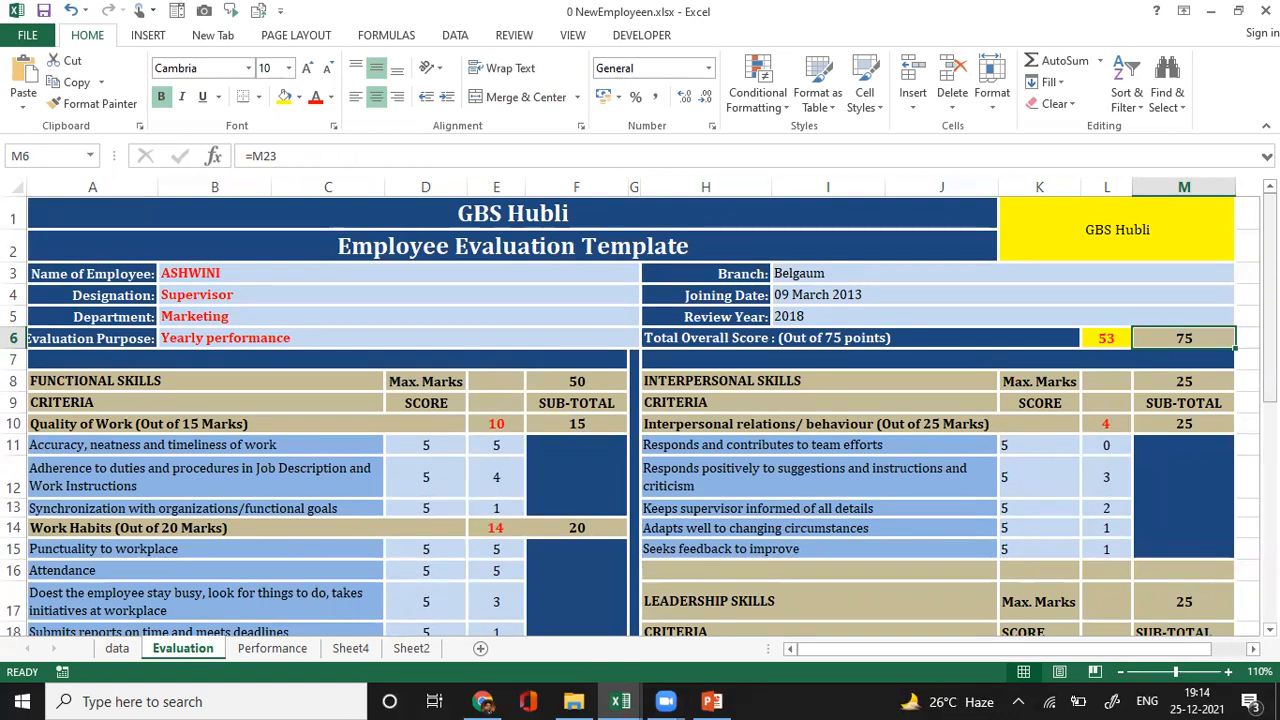
- Set the evaluation's review year to 2014
left_click(1075, 316)
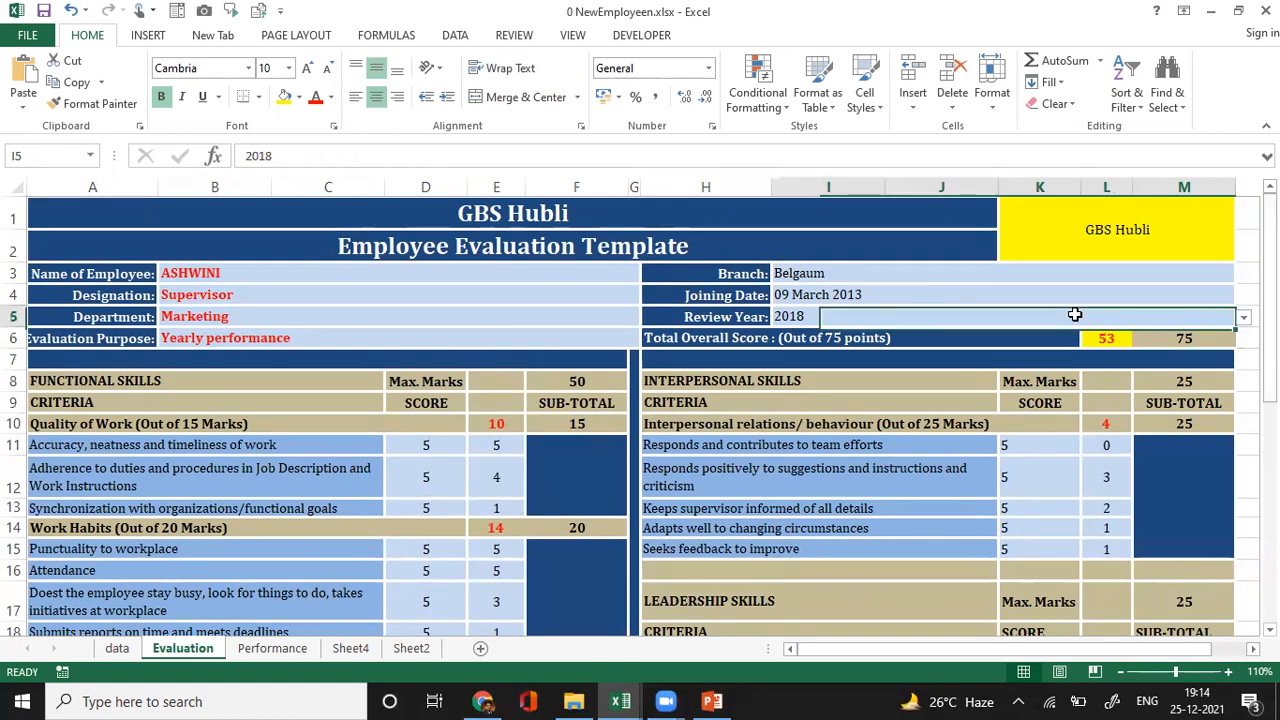
left_click(1243, 318)
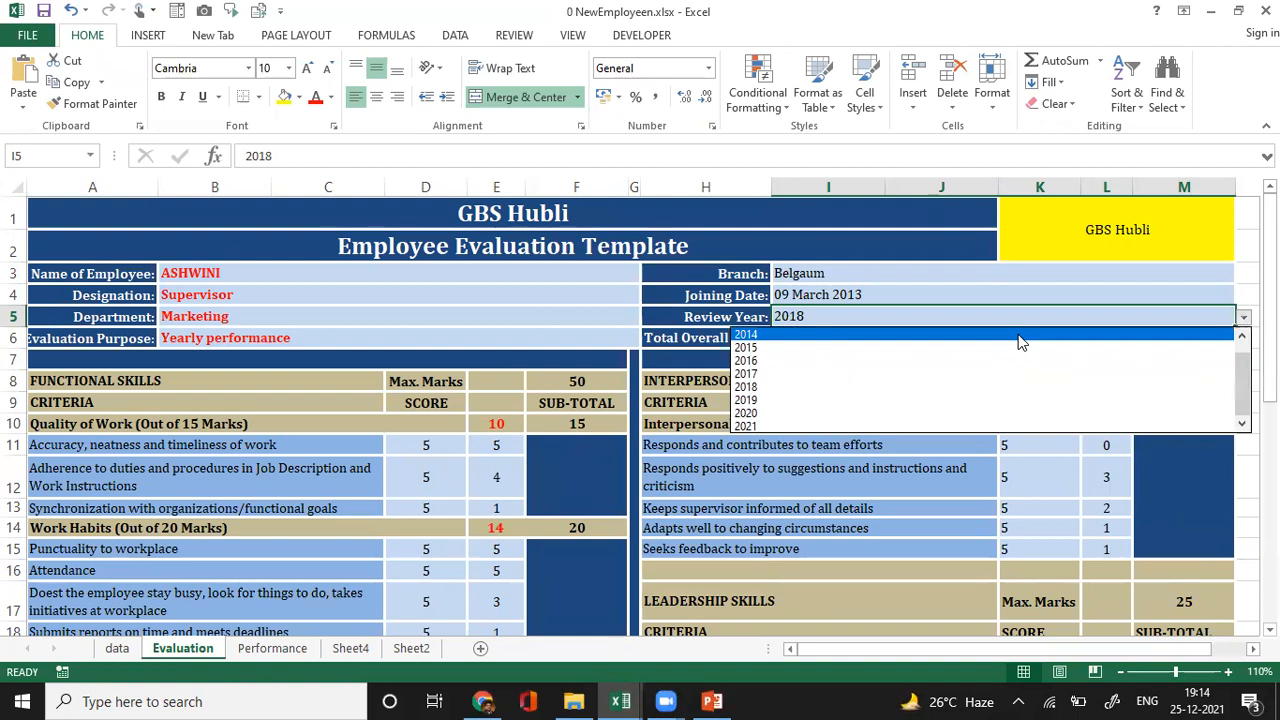
left_click(1020, 336)
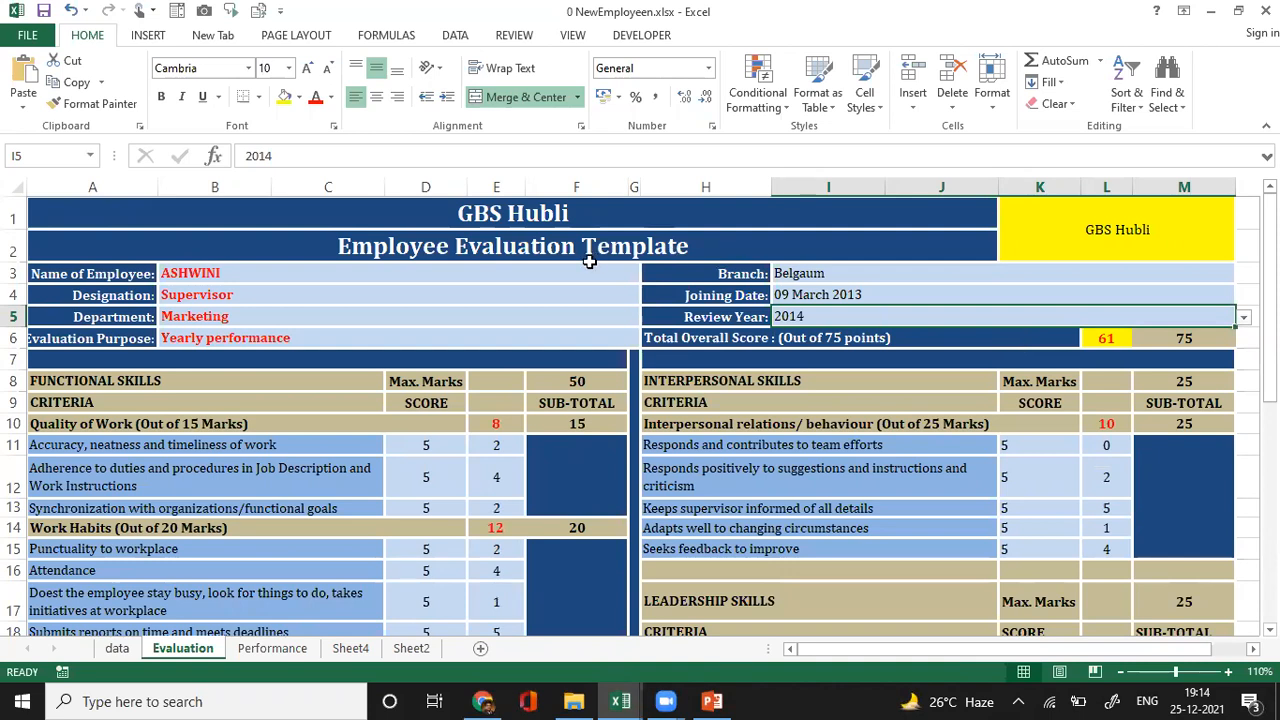
- Switch the evaluated employee twice, ending on a Sales supervisor of the Davangere branch, and inspect the Department lookup formula
left_click(639, 282)
left_click(648, 275)
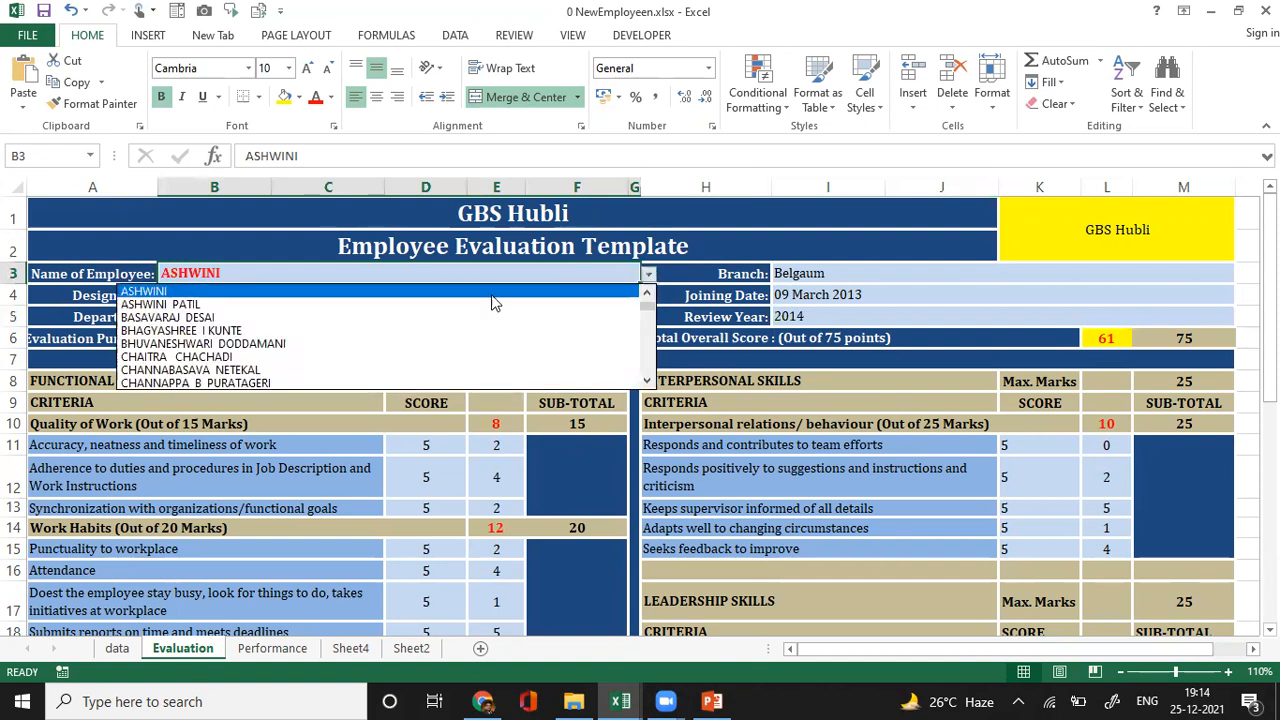
left_click(447, 331)
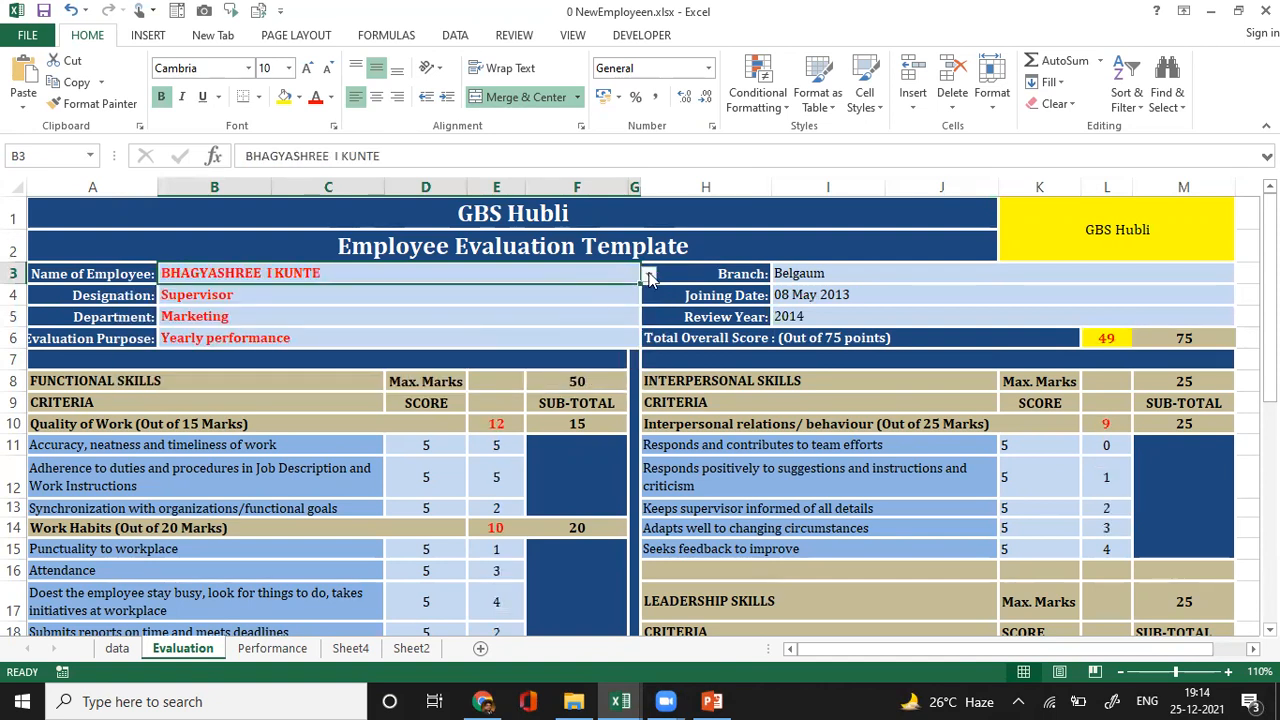
left_click(648, 277)
left_click(467, 381)
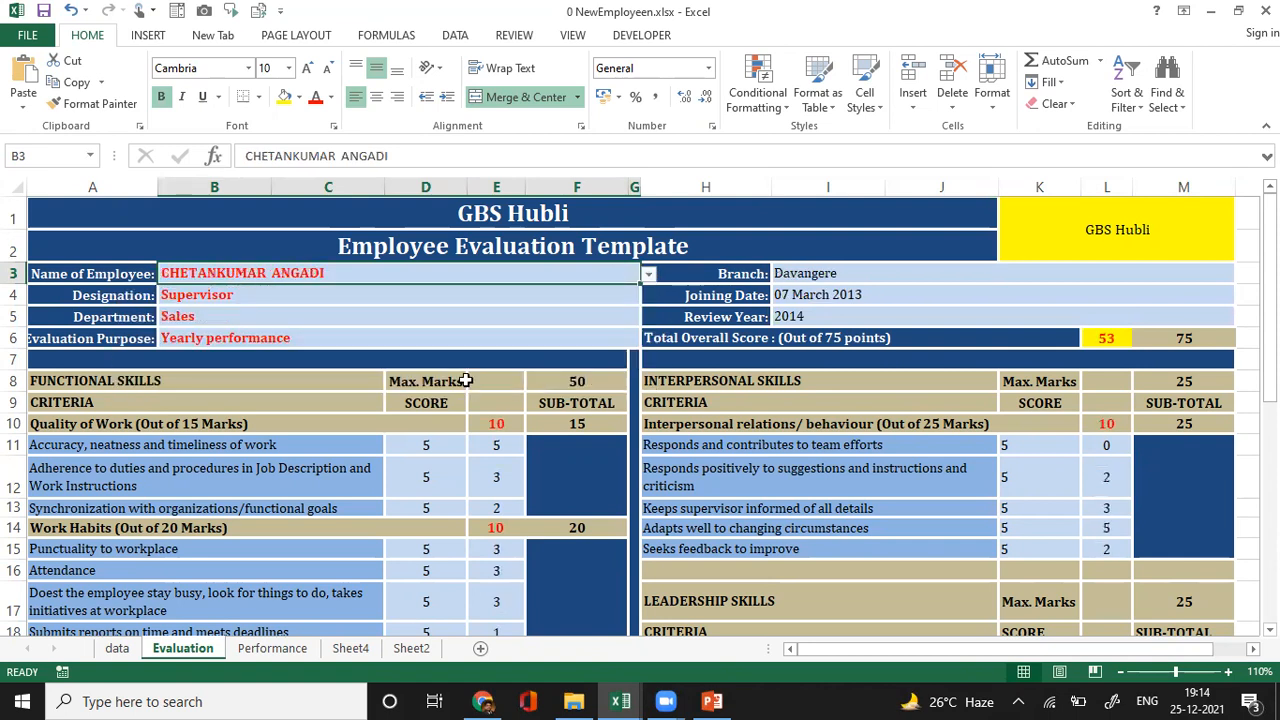
left_click(261, 316)
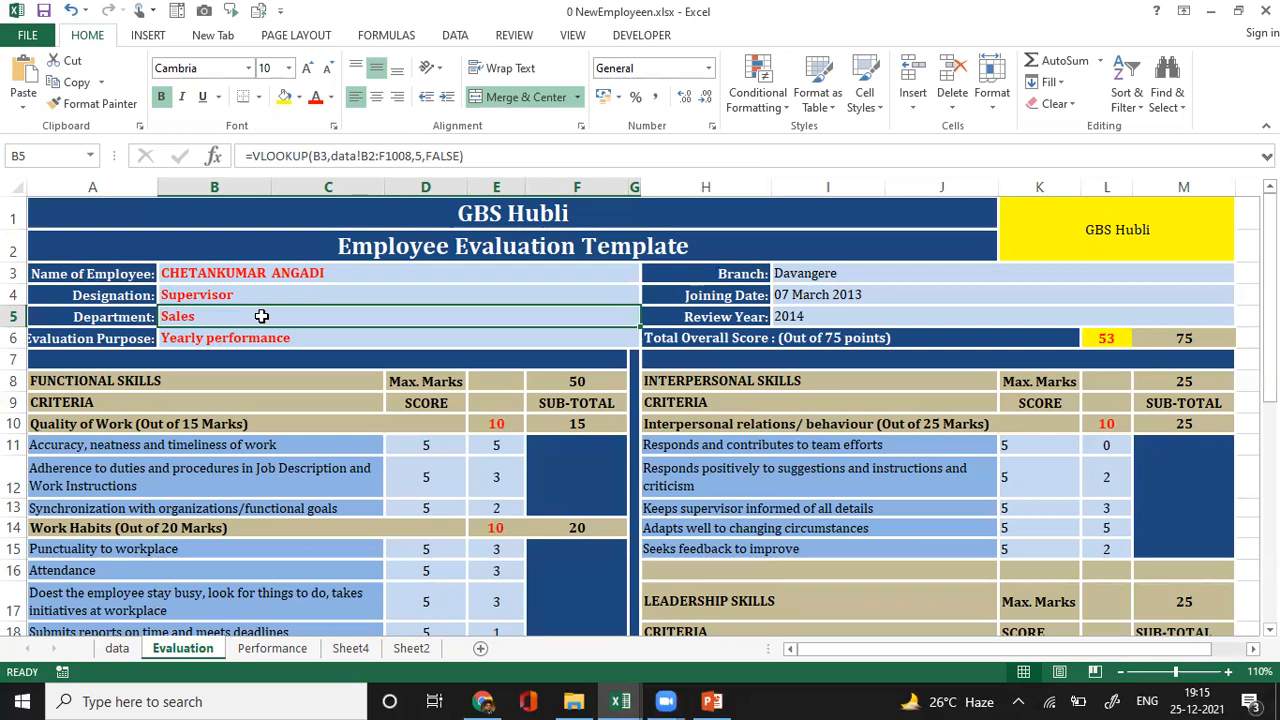
left_click(365, 272)
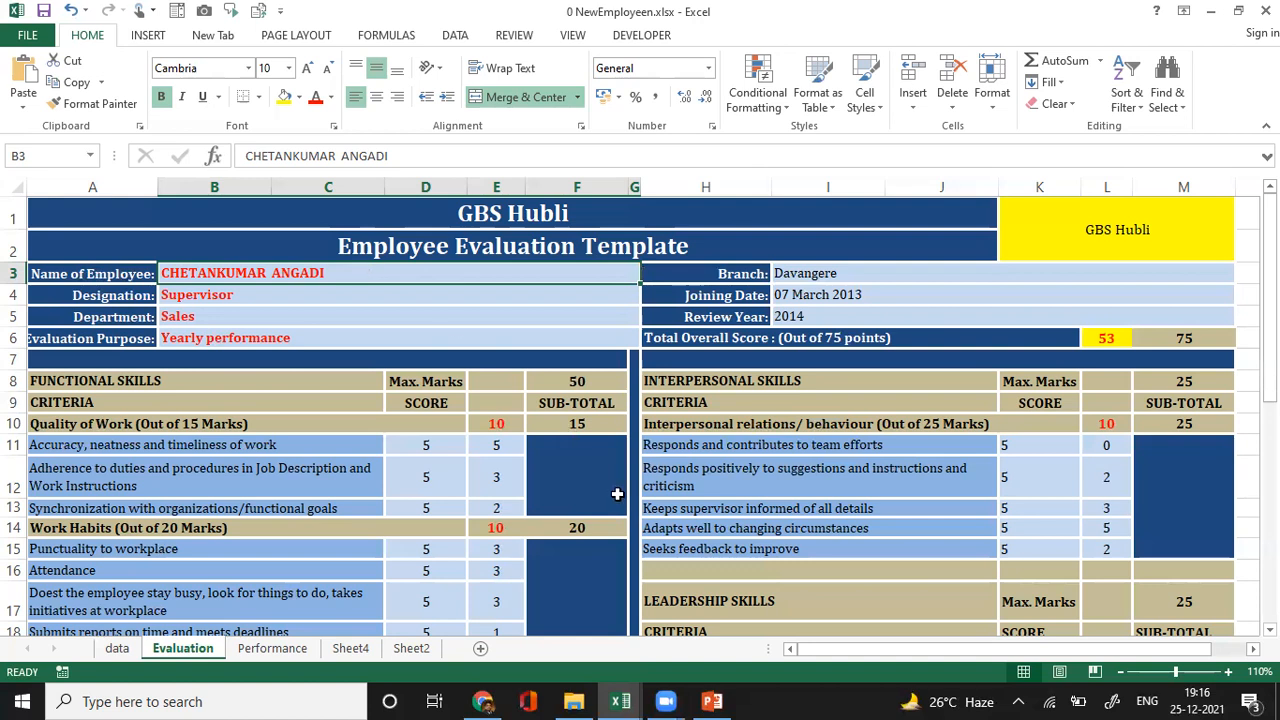
- Switch to the Human Resources (HR) dashboard workbook and filter its employee table to the R&D department
left_click(624, 698)
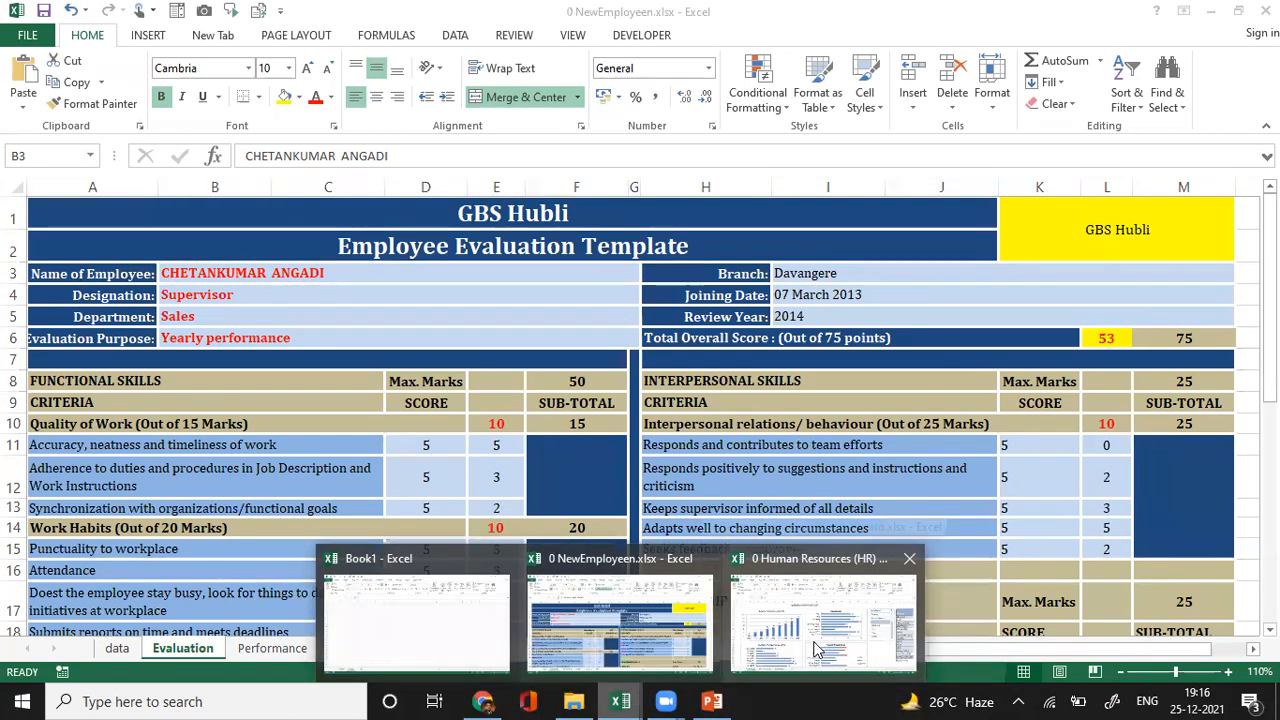
left_click(815, 650)
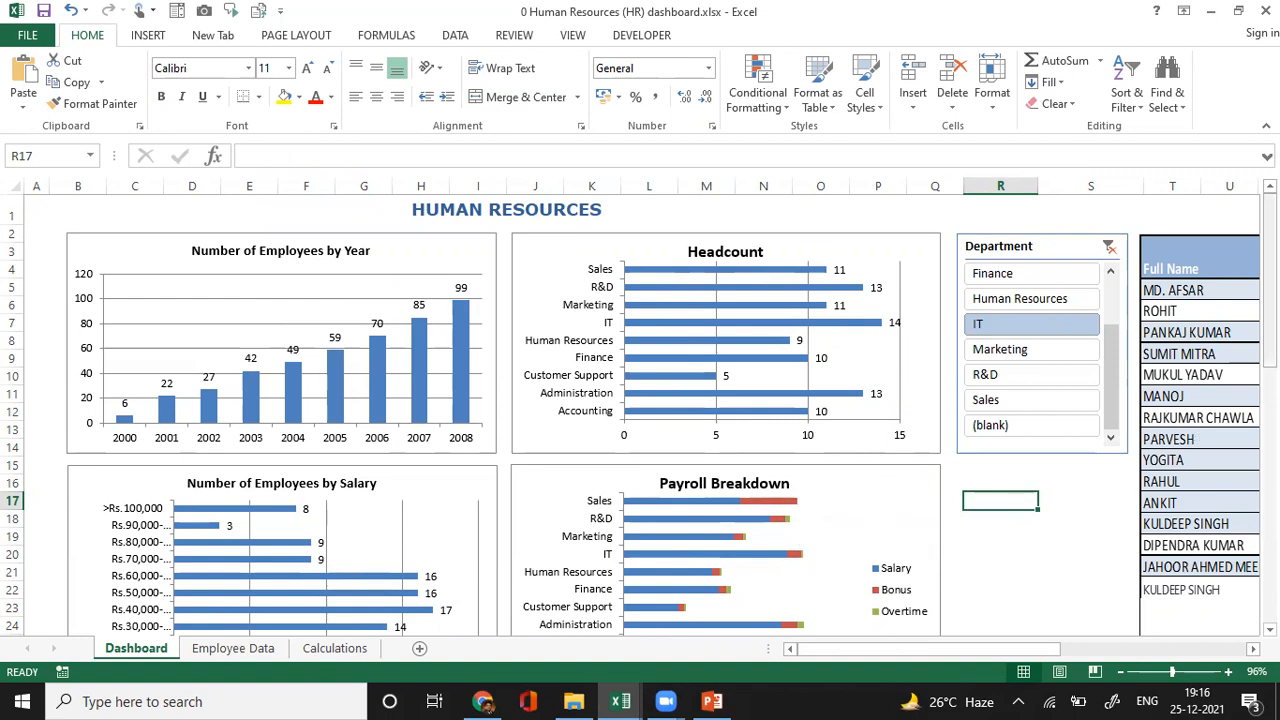
scroll(640, 415, "down", 1)
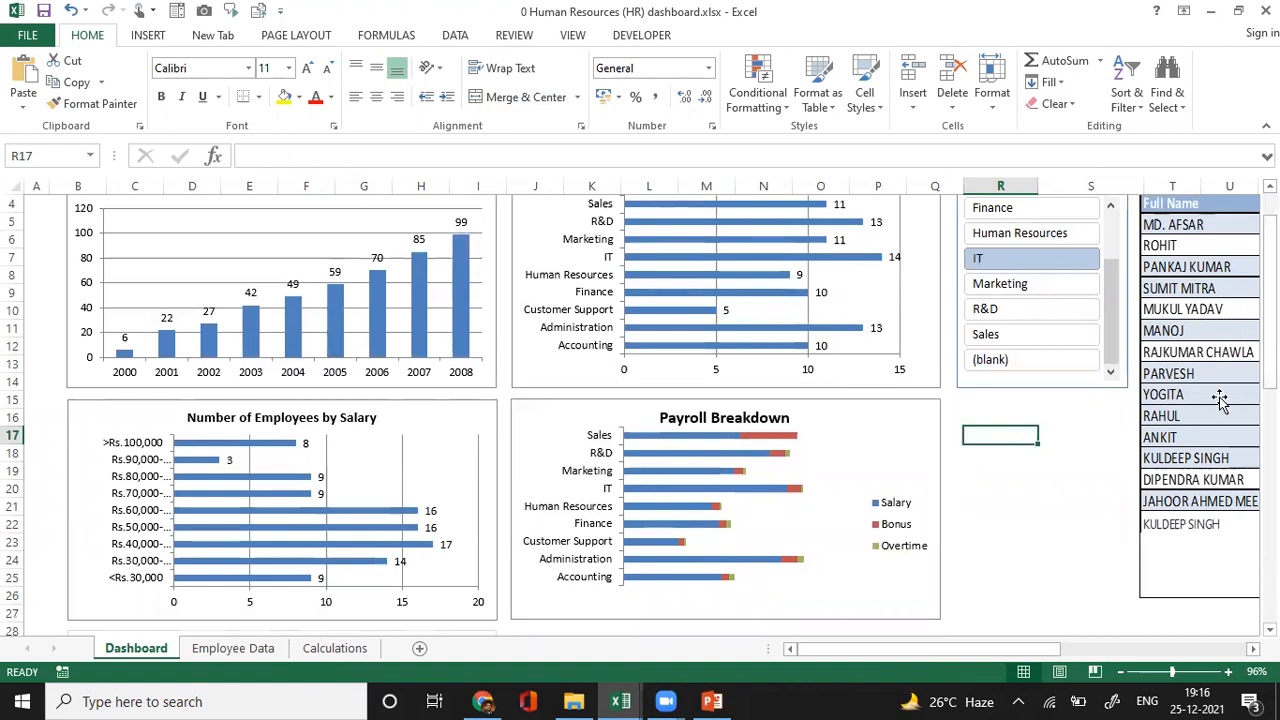
scroll(1222, 640, "right", 1)
left_click_drag(1222, 640, 1186, 640)
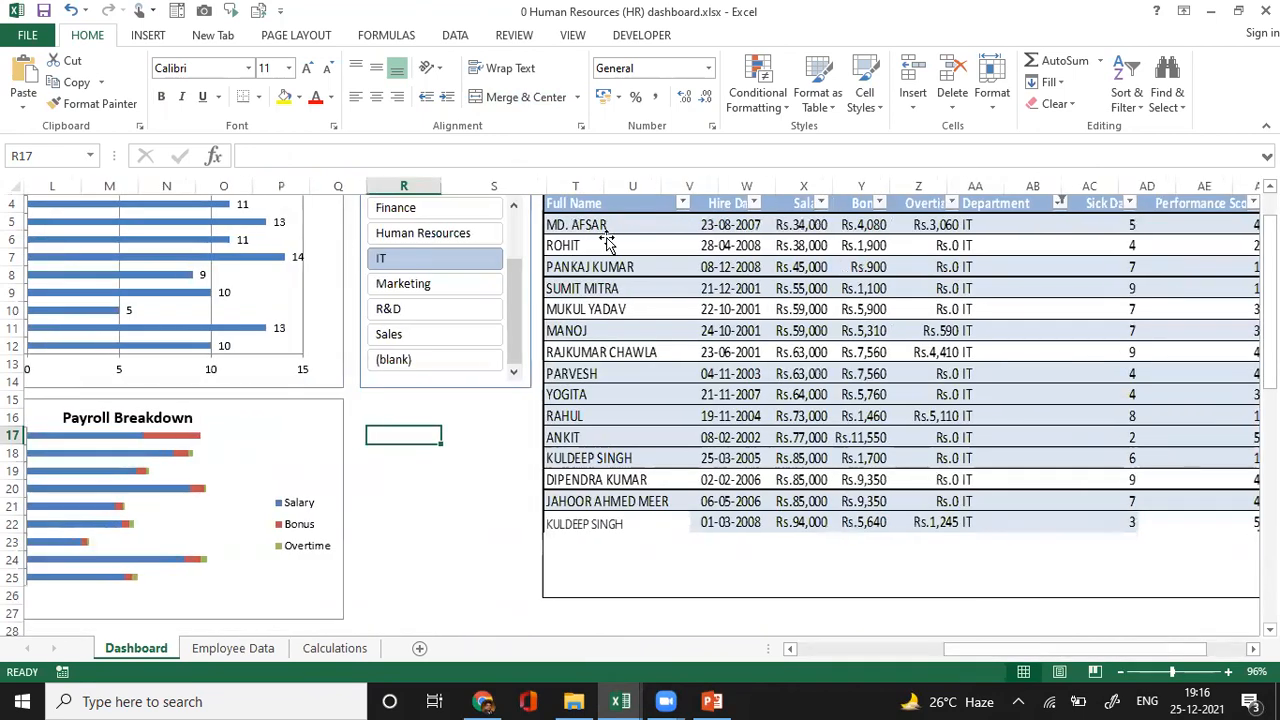
left_click(422, 312)
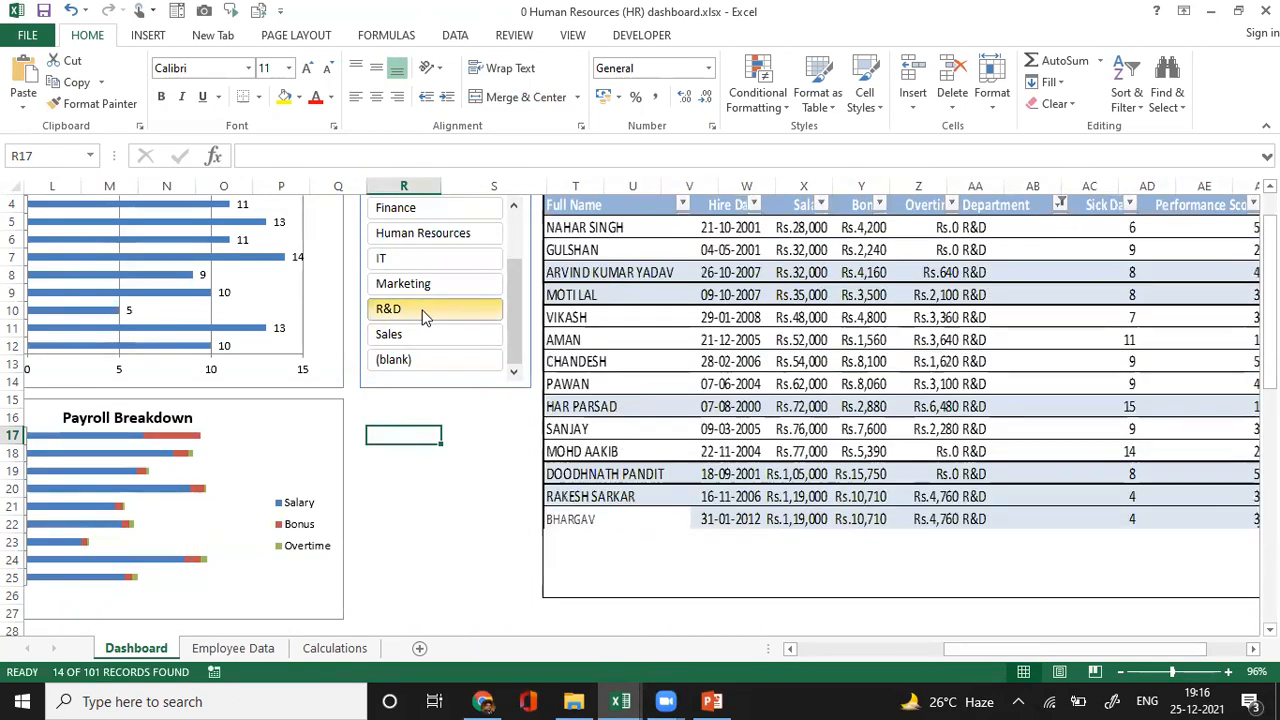
left_click(422, 316)
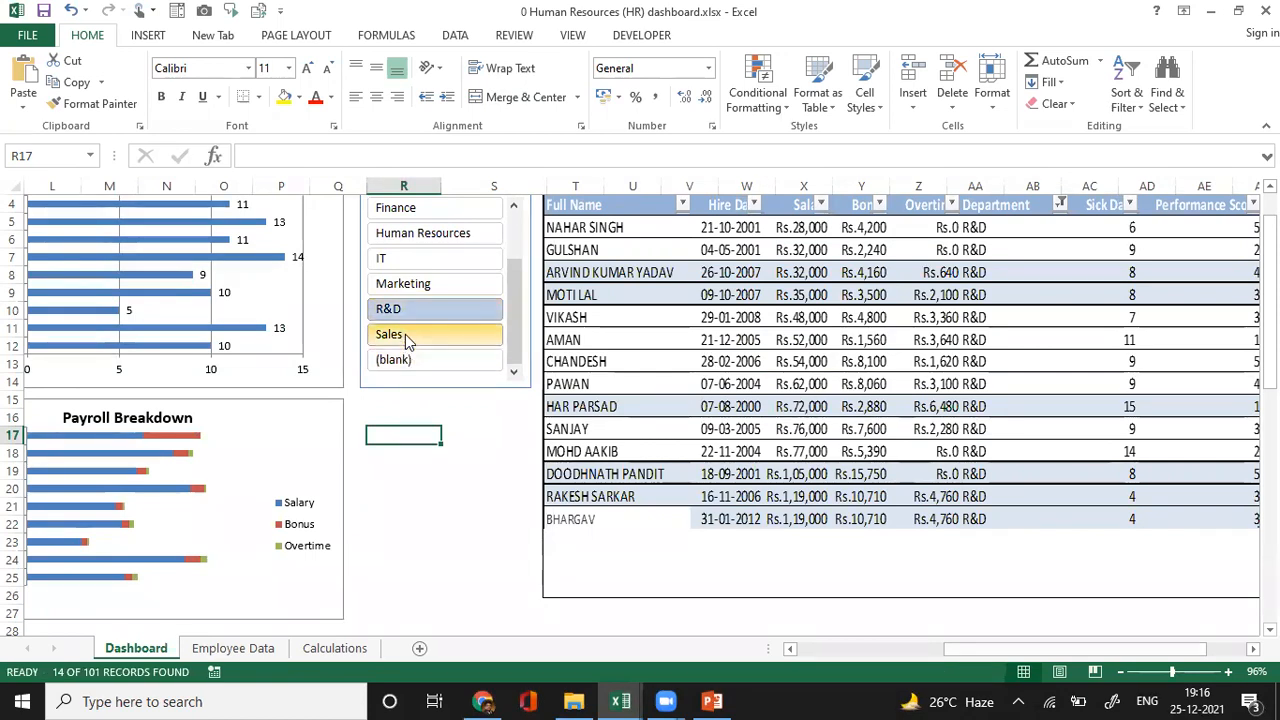
- Filter the dashboard's employee table in turn by the Sales, Accounting and Administration departments
left_click(405, 340)
left_click_drag(513, 272, 511, 229)
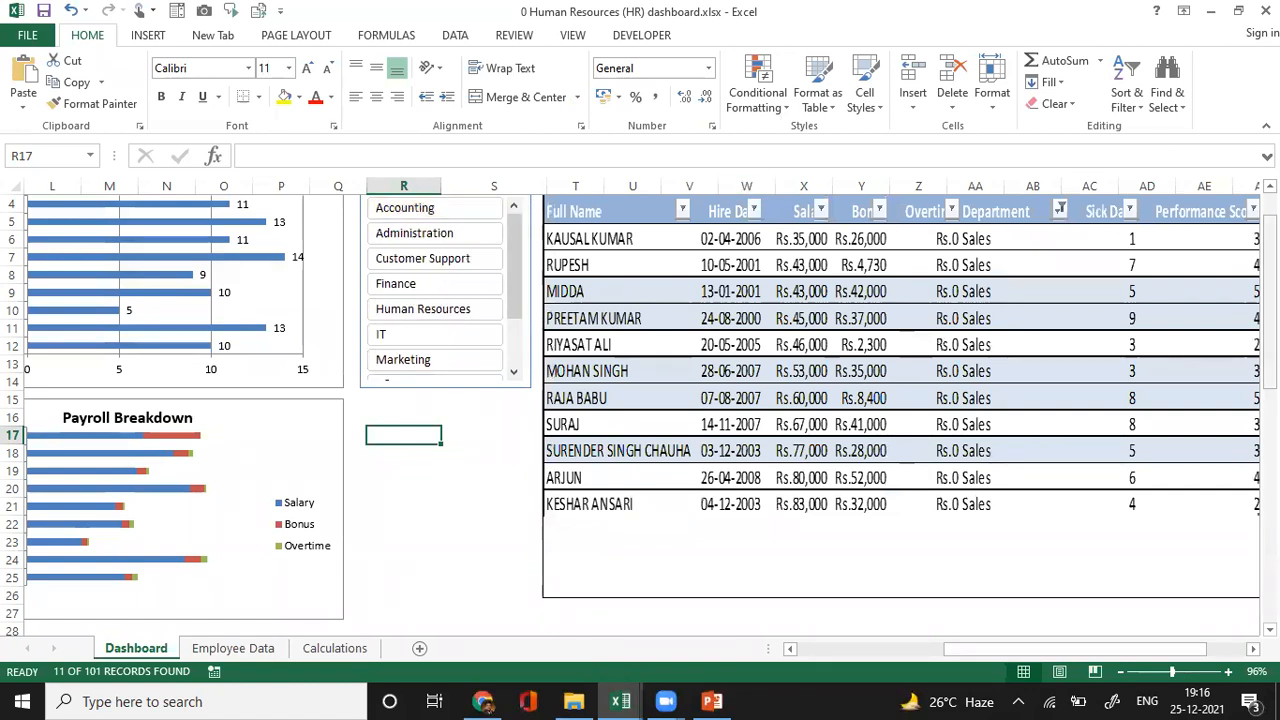
scroll(755, 285, "up", 1)
left_click(405, 279)
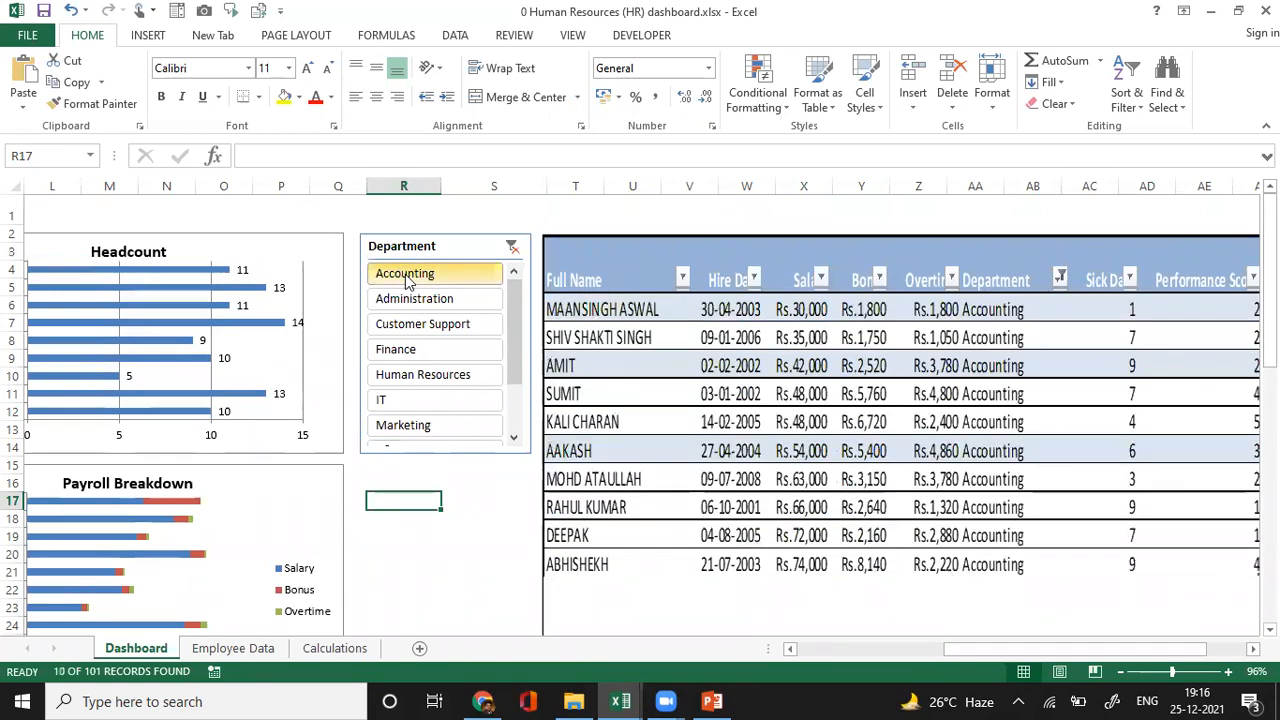
left_click(414, 300)
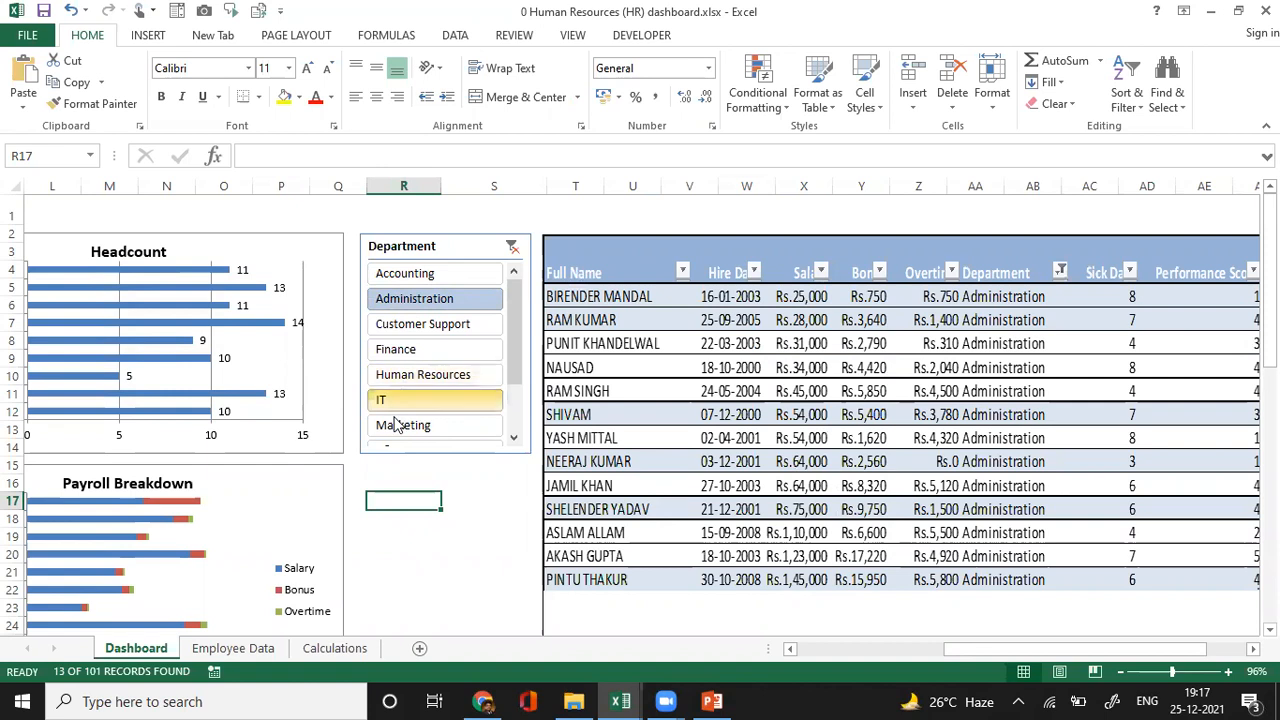
- Switch the dashboard's department filter through R&D, Sales and Finance, ending on IT
scroll(513, 396, "down", 1)
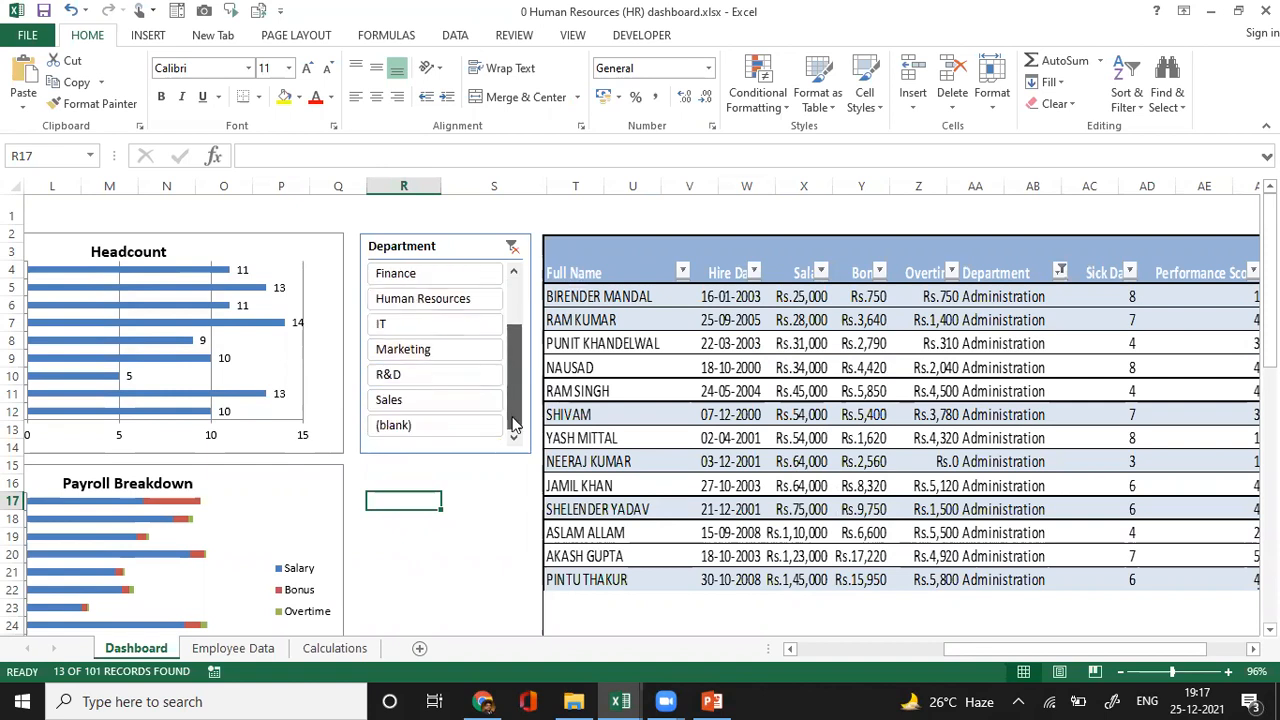
left_click(418, 381)
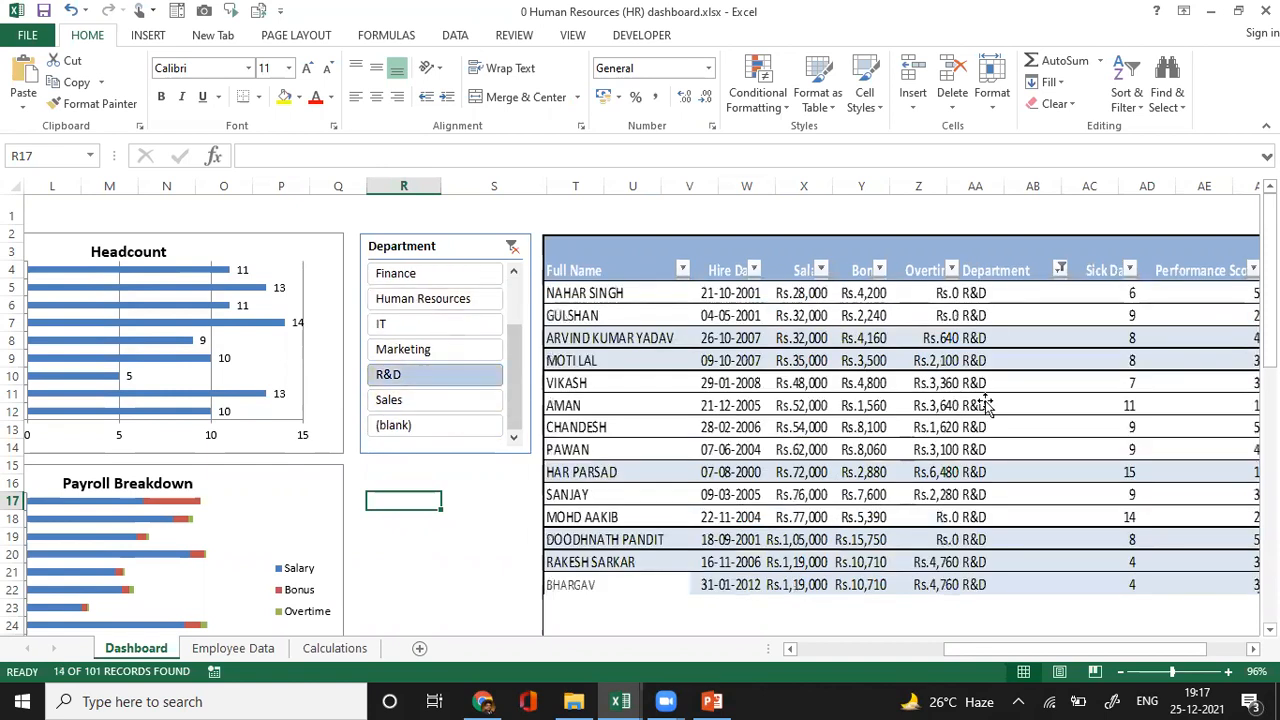
left_click(420, 403)
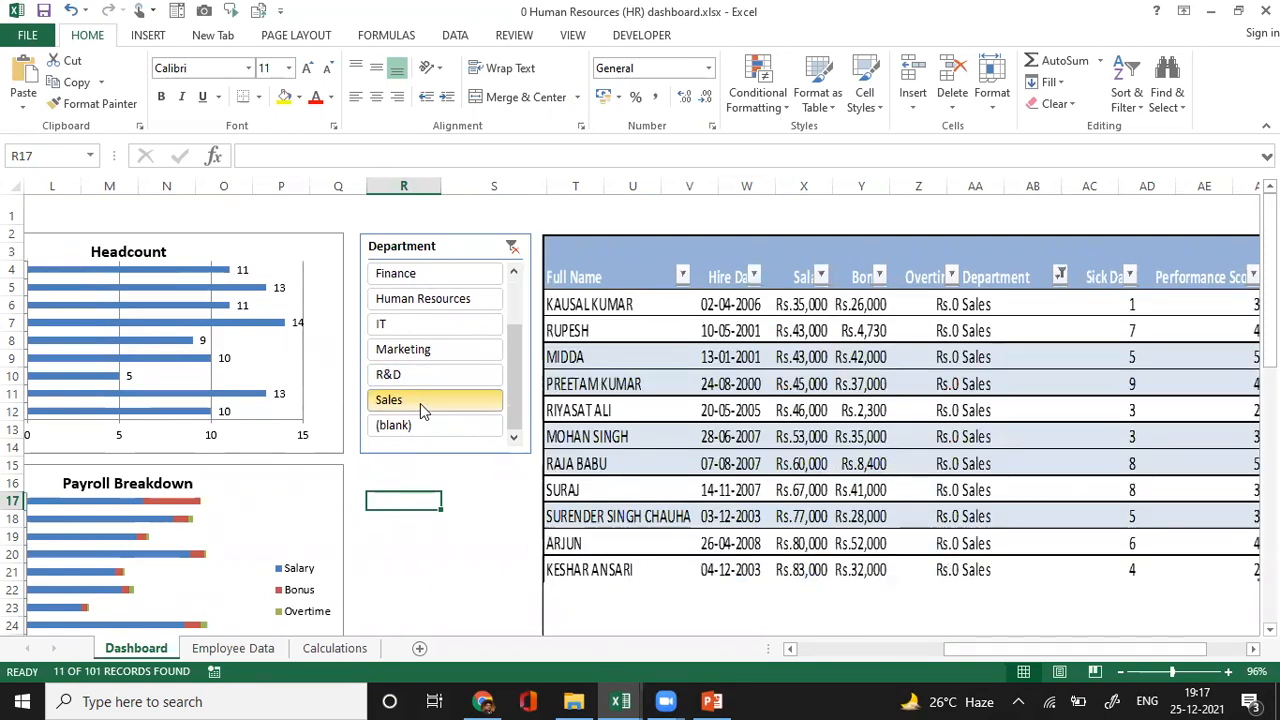
left_click(416, 278)
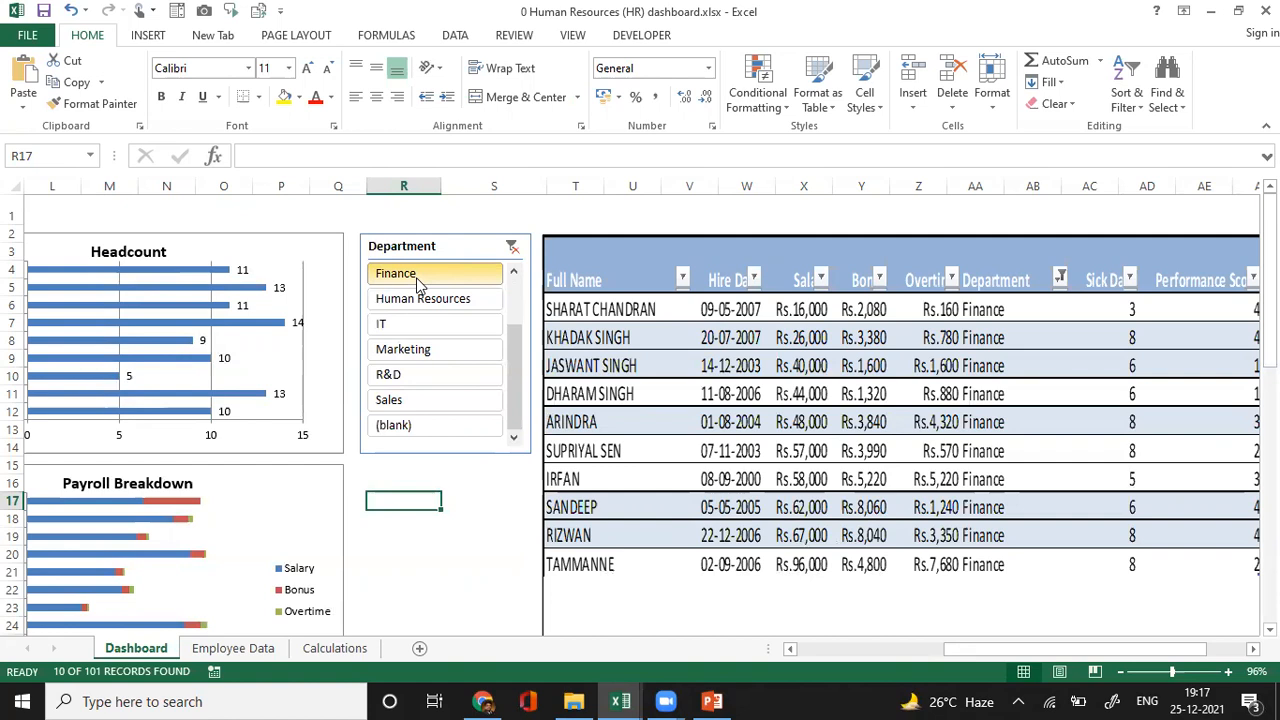
left_click(407, 330)
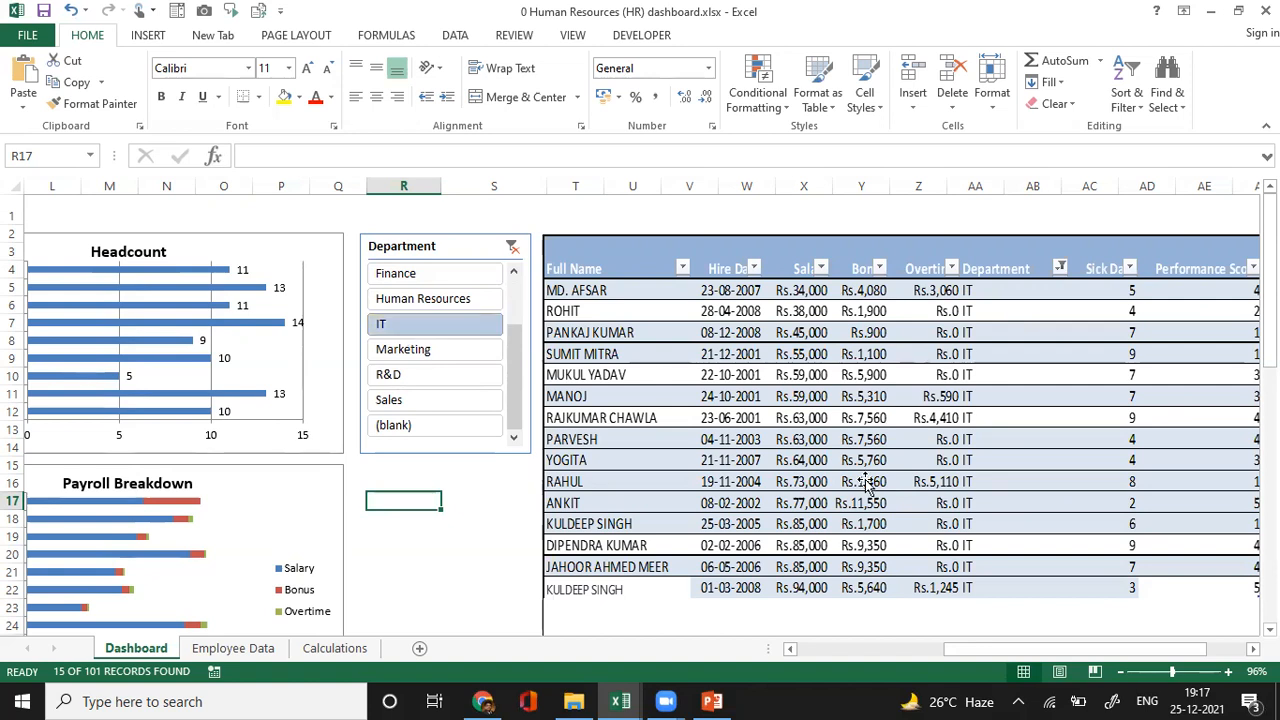
- Look over the dashboard charts and check the IT-filtered records on the Employee Data sheet
left_click_drag(975, 654, 819, 656)
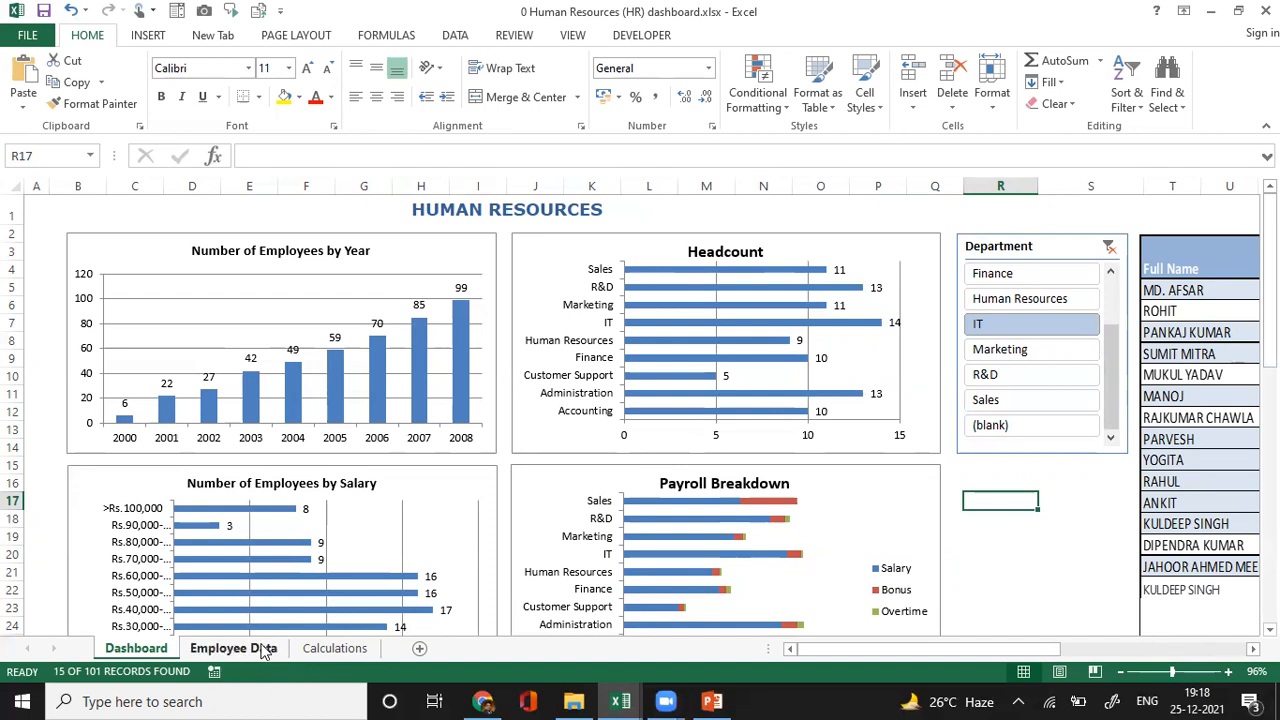
left_click(240, 648)
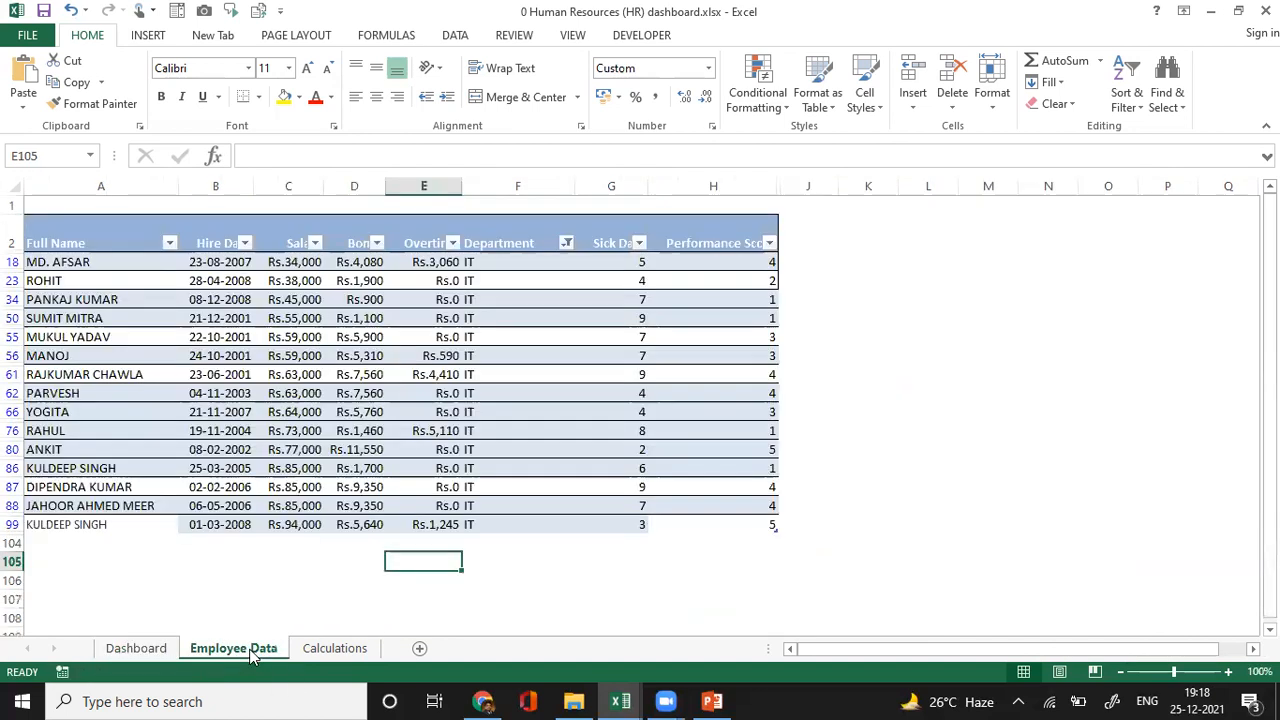
left_click(458, 338)
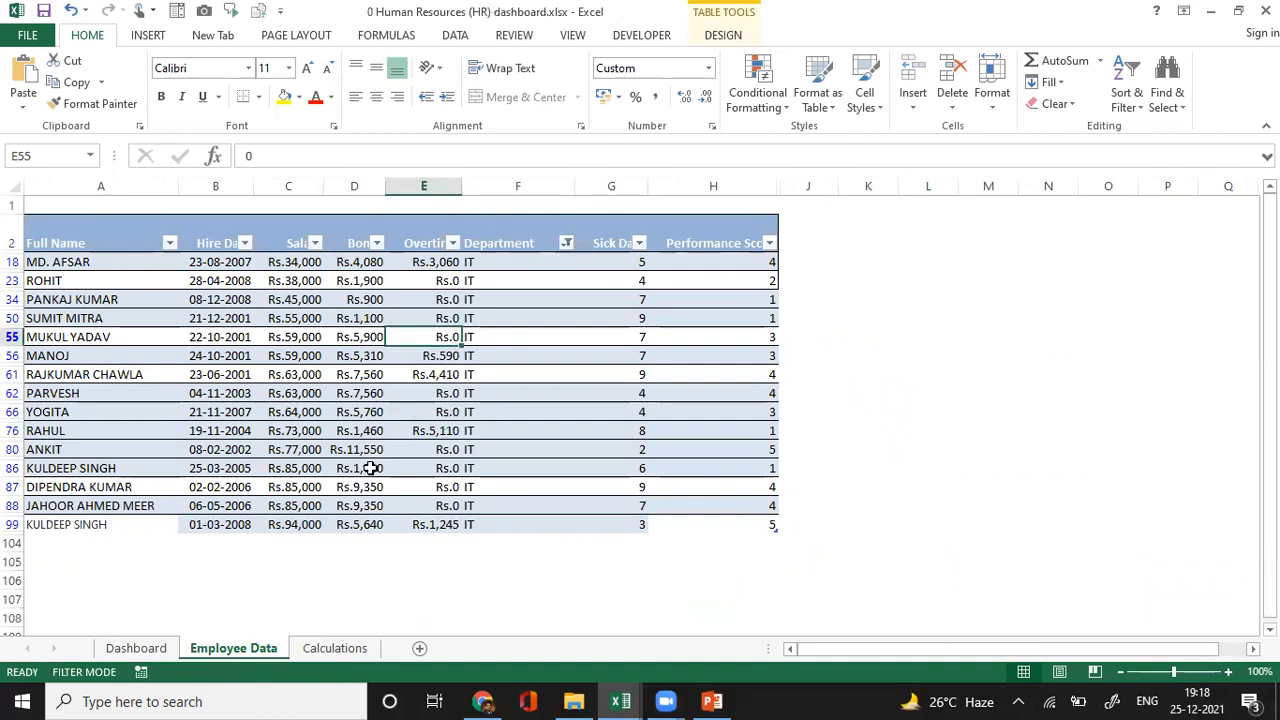
- Clear the Department filter on the Dashboard sheet and view the Employee Data and Calculations sheets
left_click(145, 650)
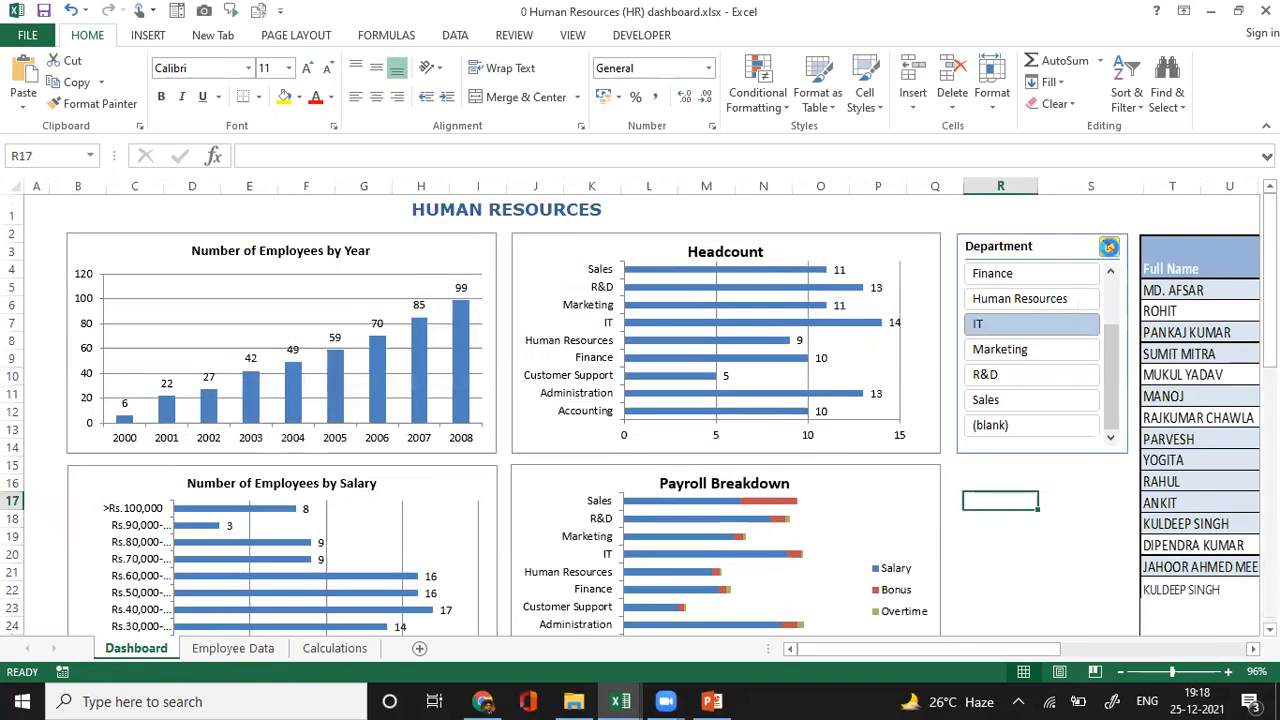
left_click(1108, 246)
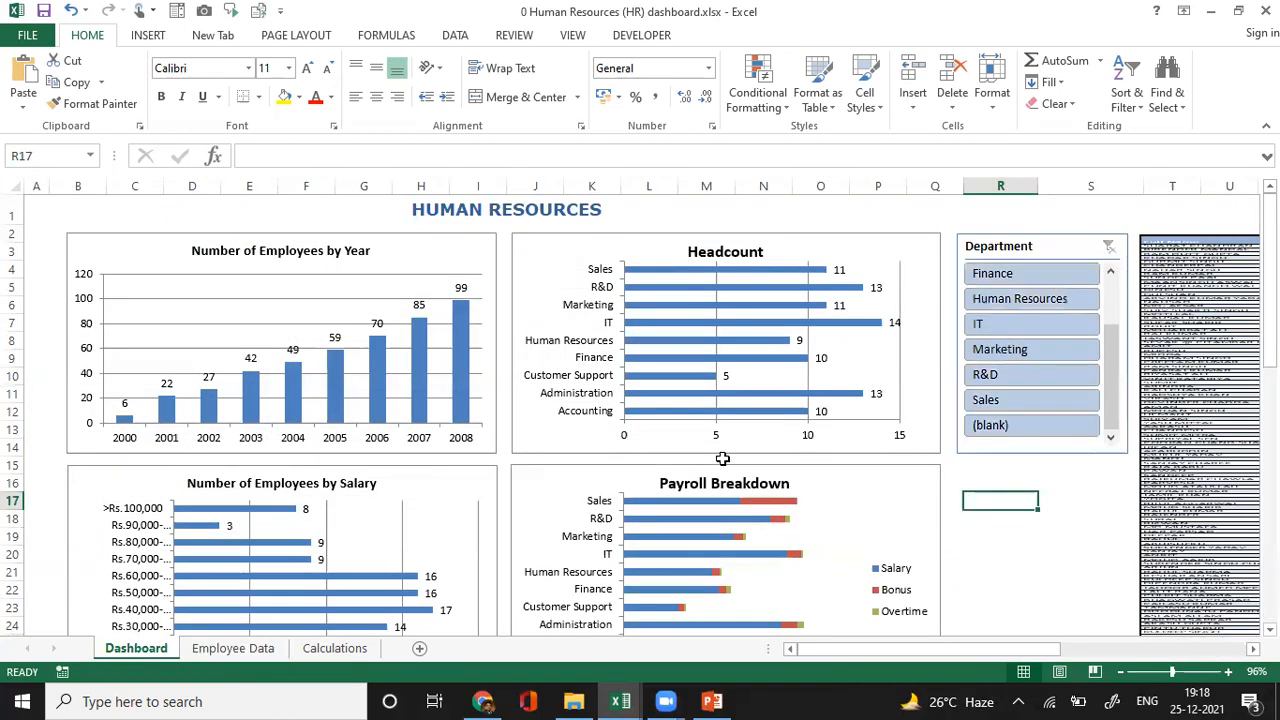
left_click(240, 650)
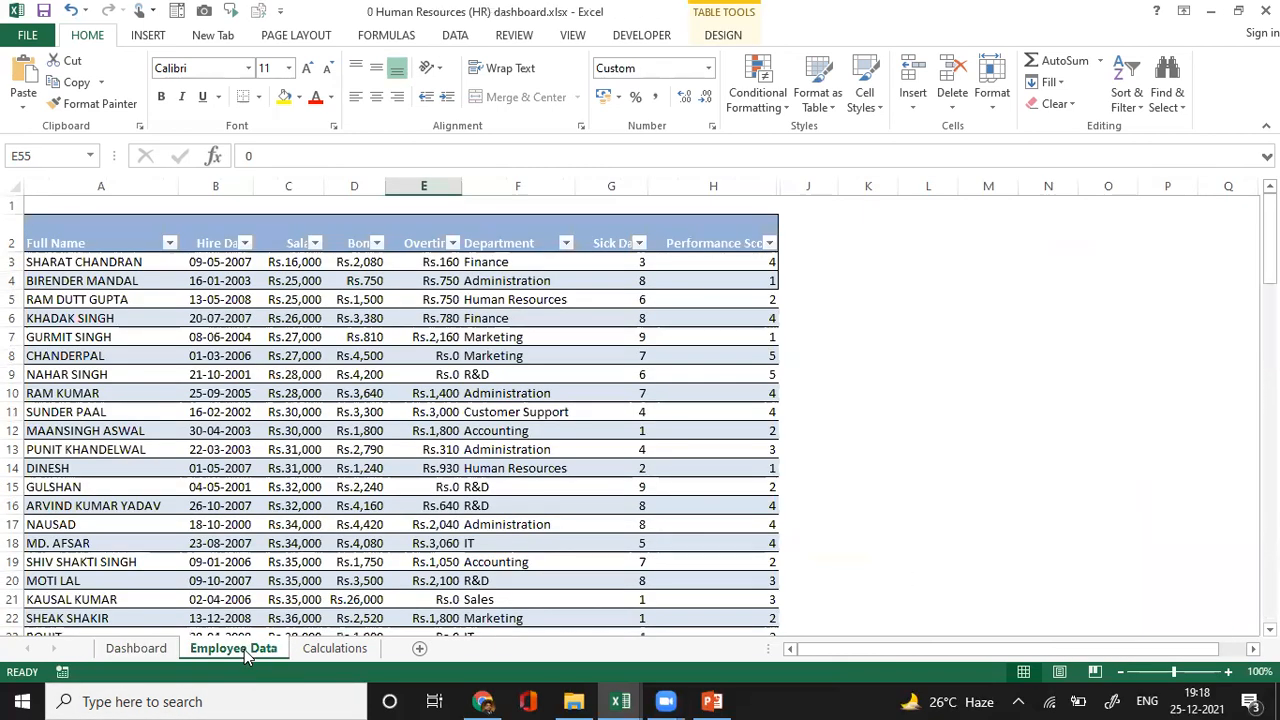
left_click(332, 649)
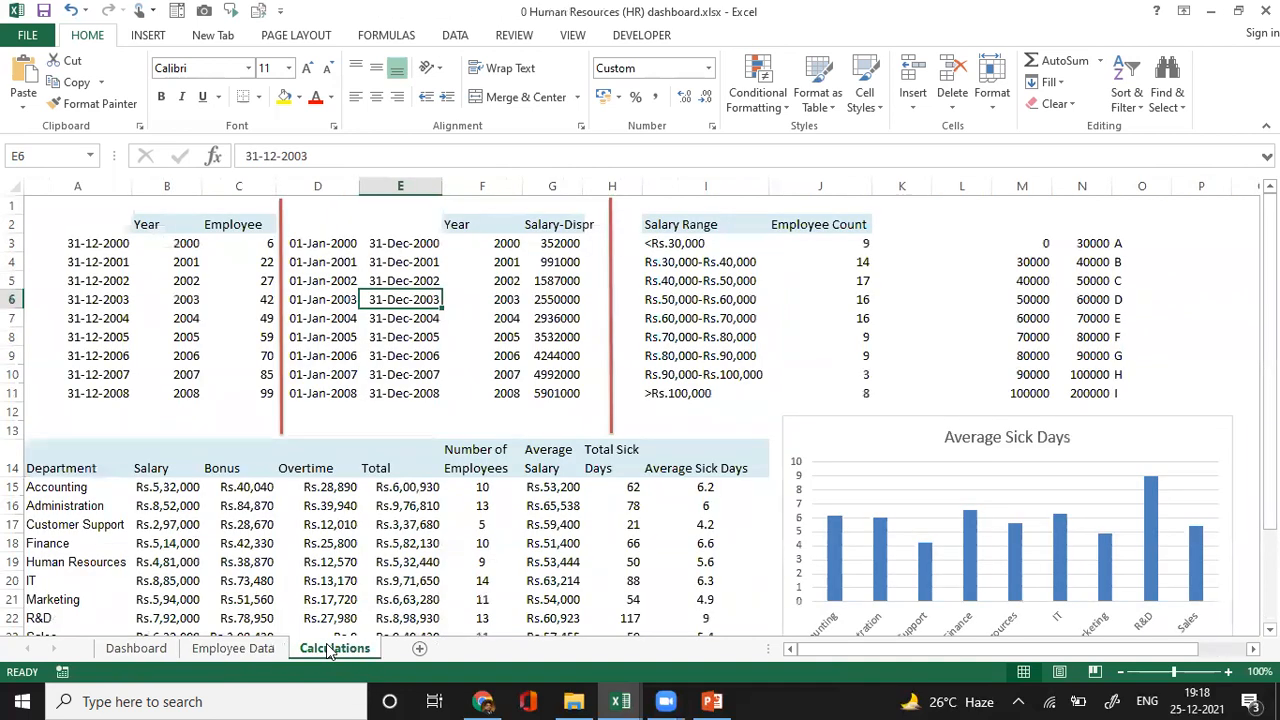
- Return to the Employee Data sheet and examine the first employee's name, hire date, salary, bonus, overtime and department
left_click(226, 652)
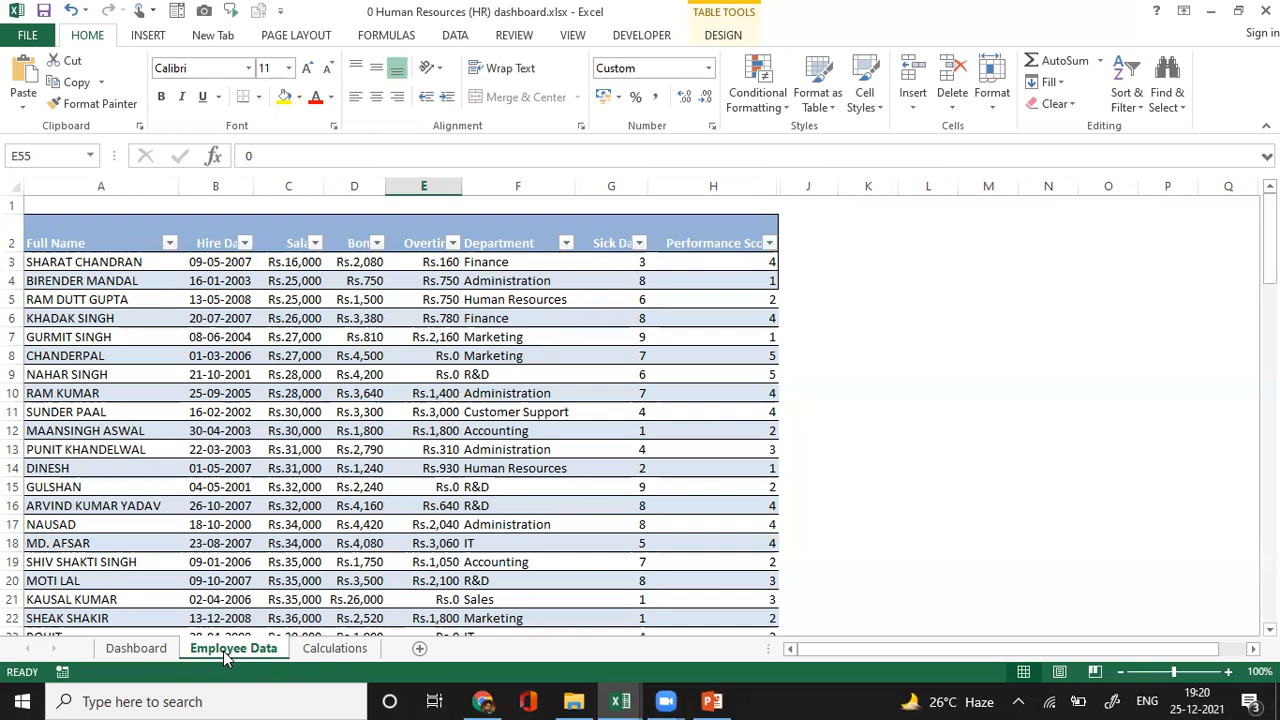
left_click(238, 600)
key("Left")
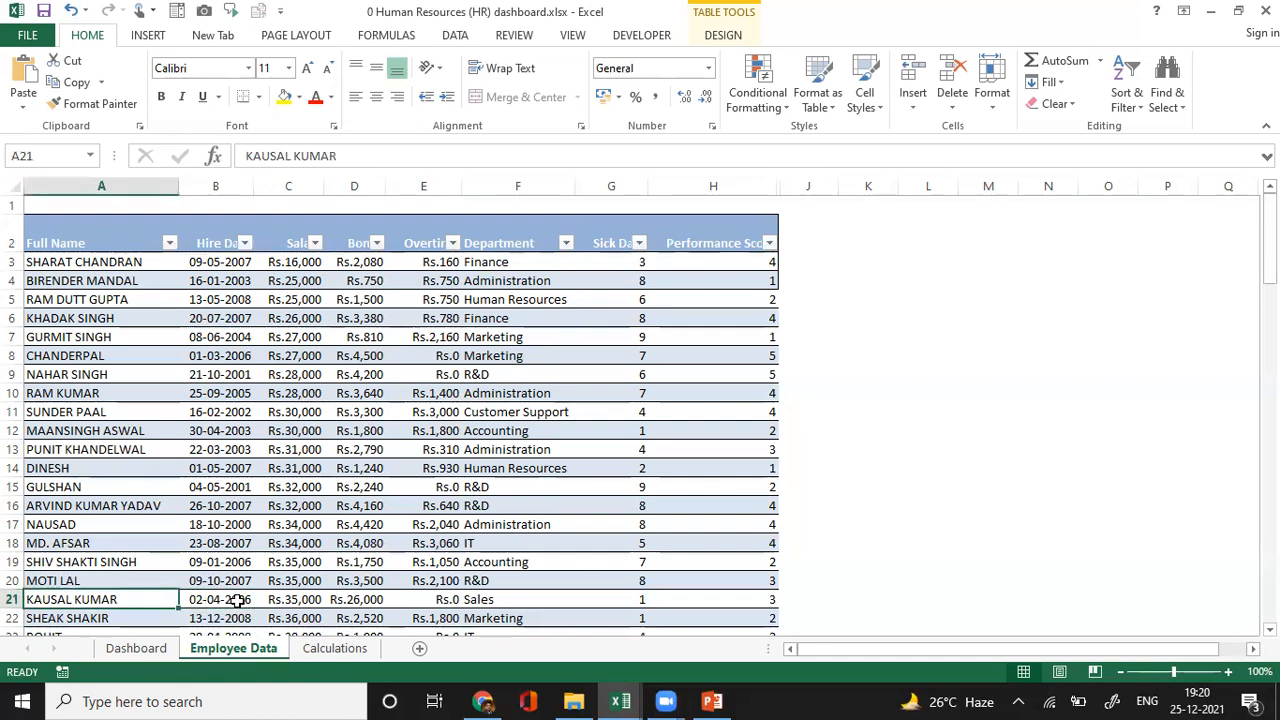
left_click(104, 266)
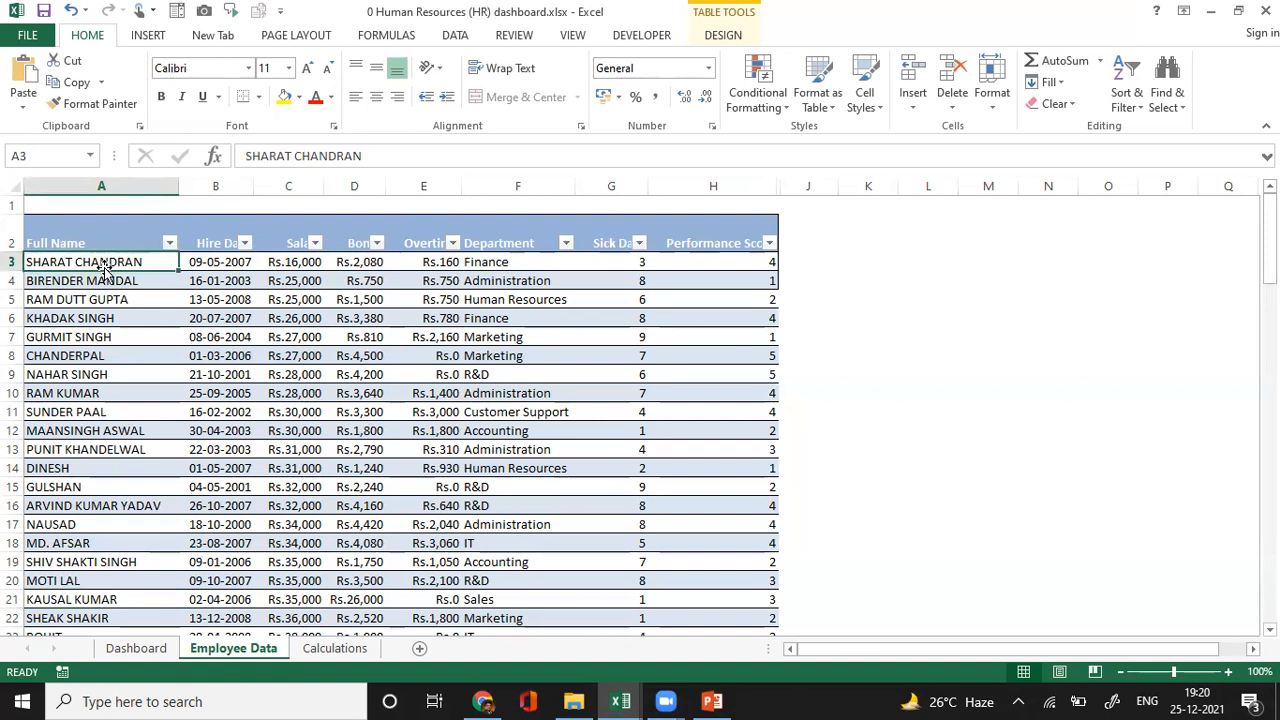
key("Right")
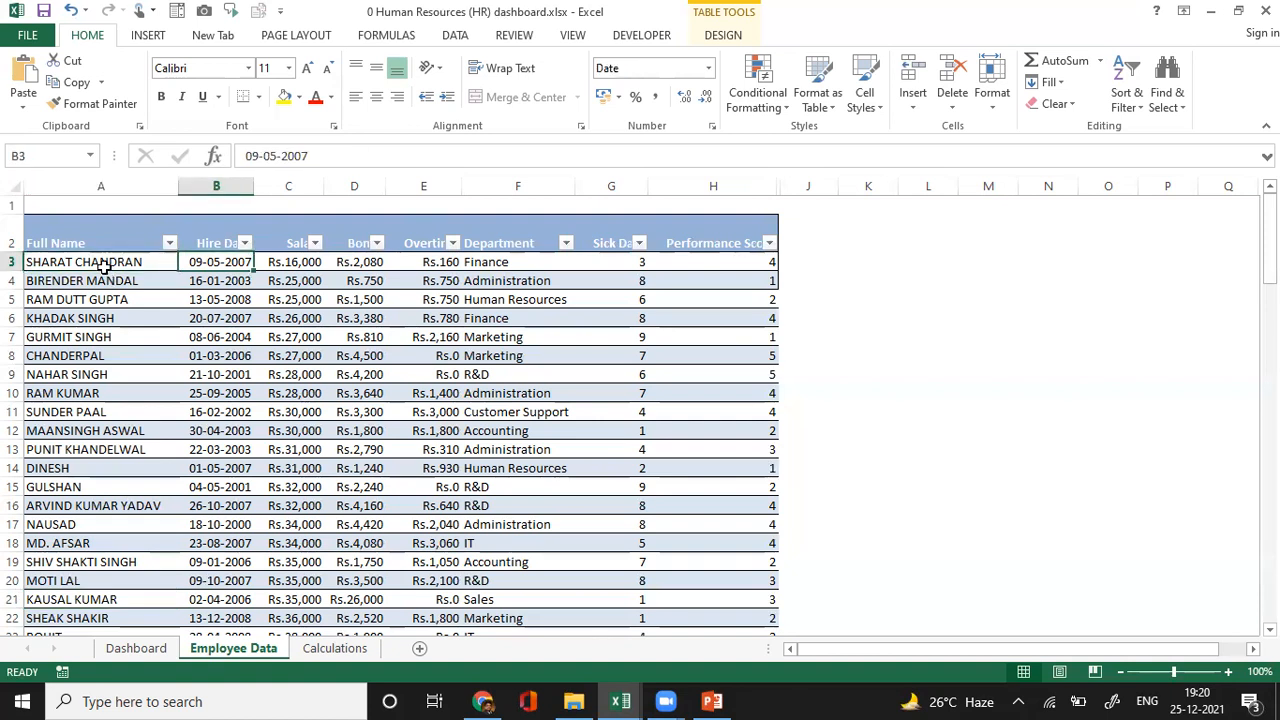
key("Right")
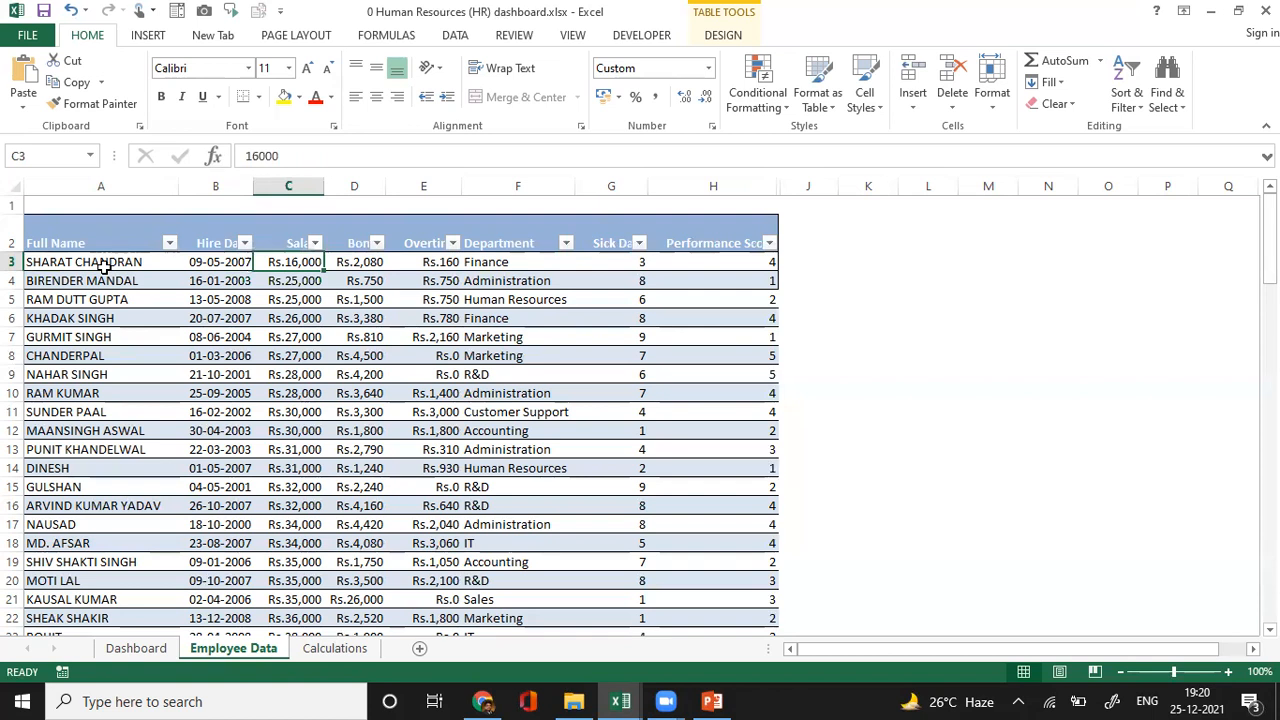
key("Right")
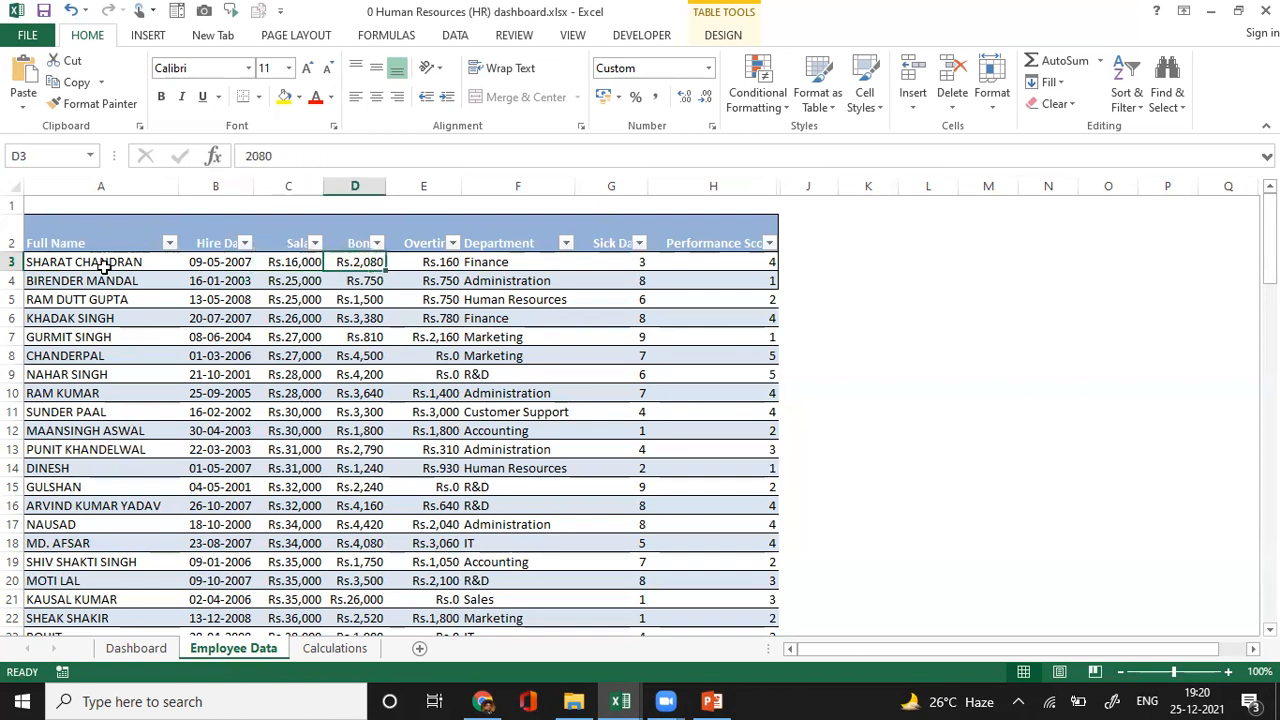
key("Right")
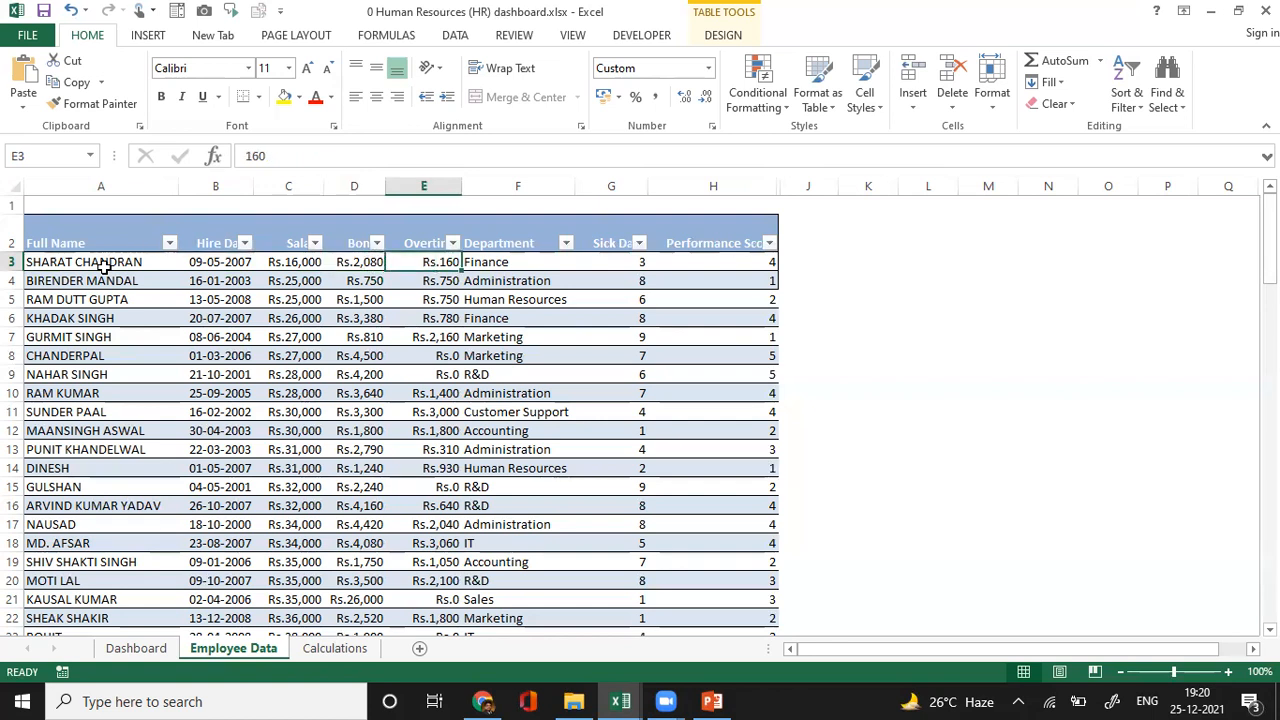
key("Right")
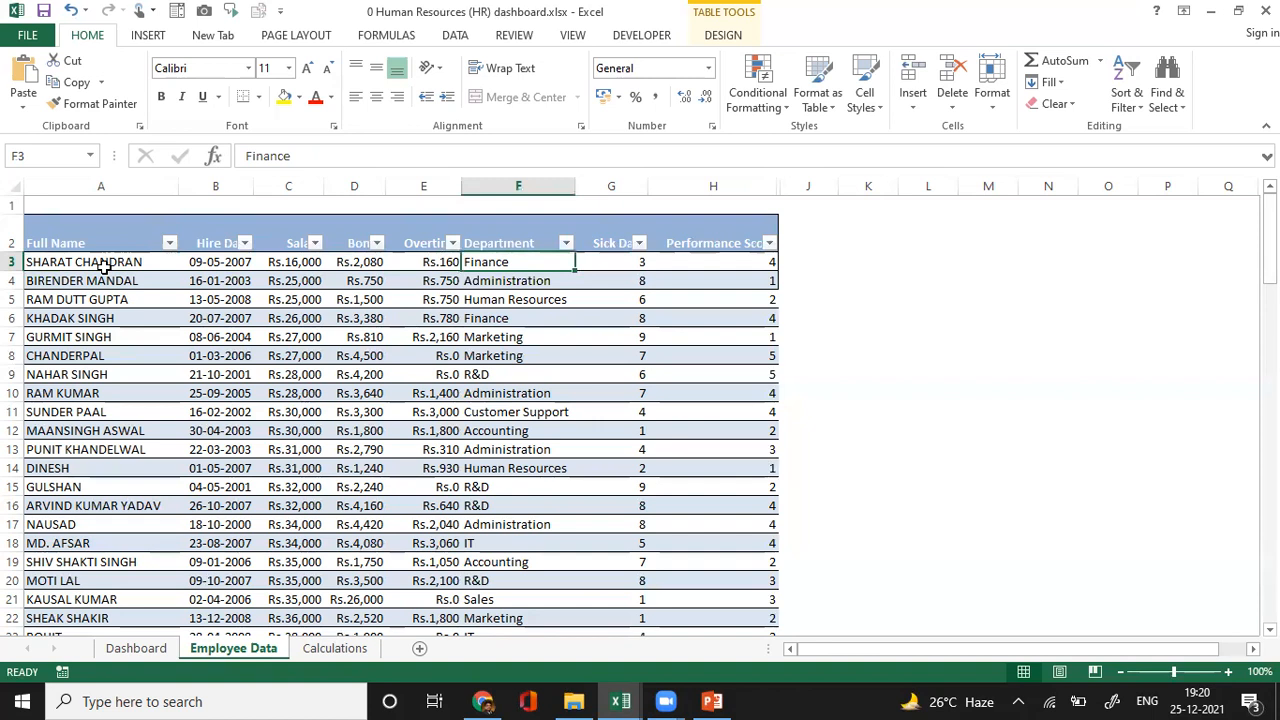
- Examine the Sick Days header and the first employee's sick days and performance score
key("Right")
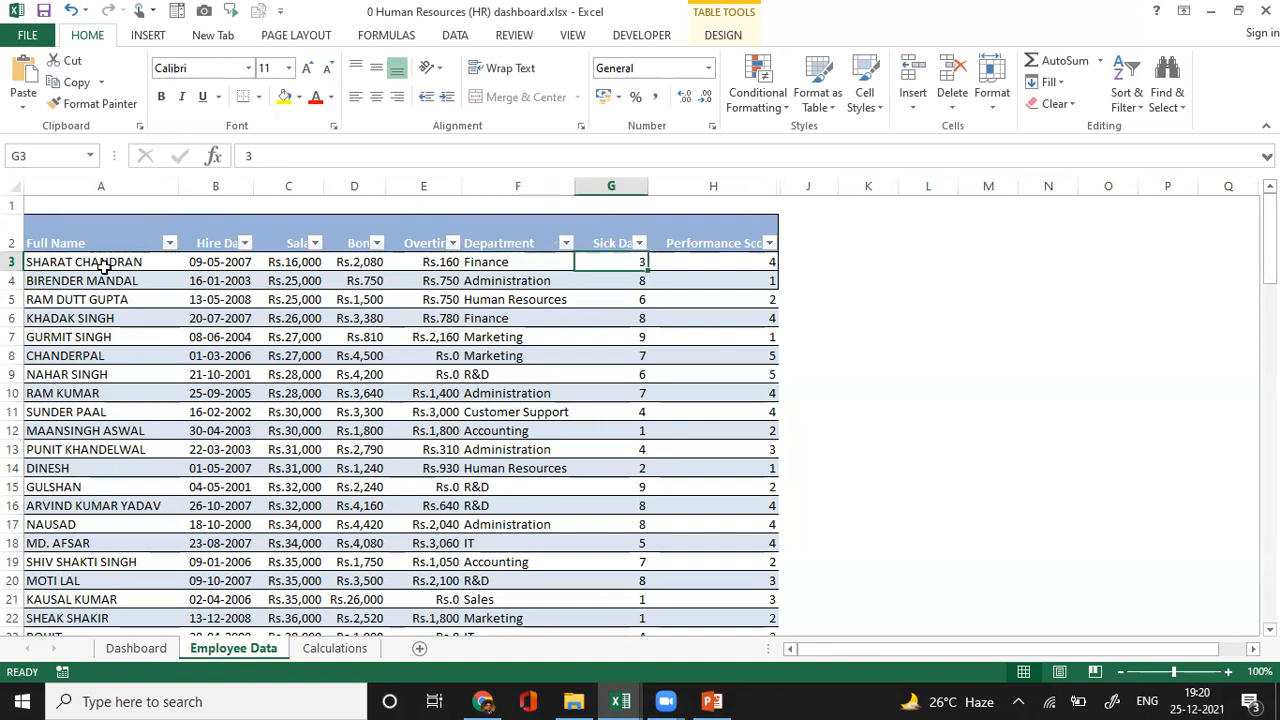
key("Down")
key("Up")
key("Up")
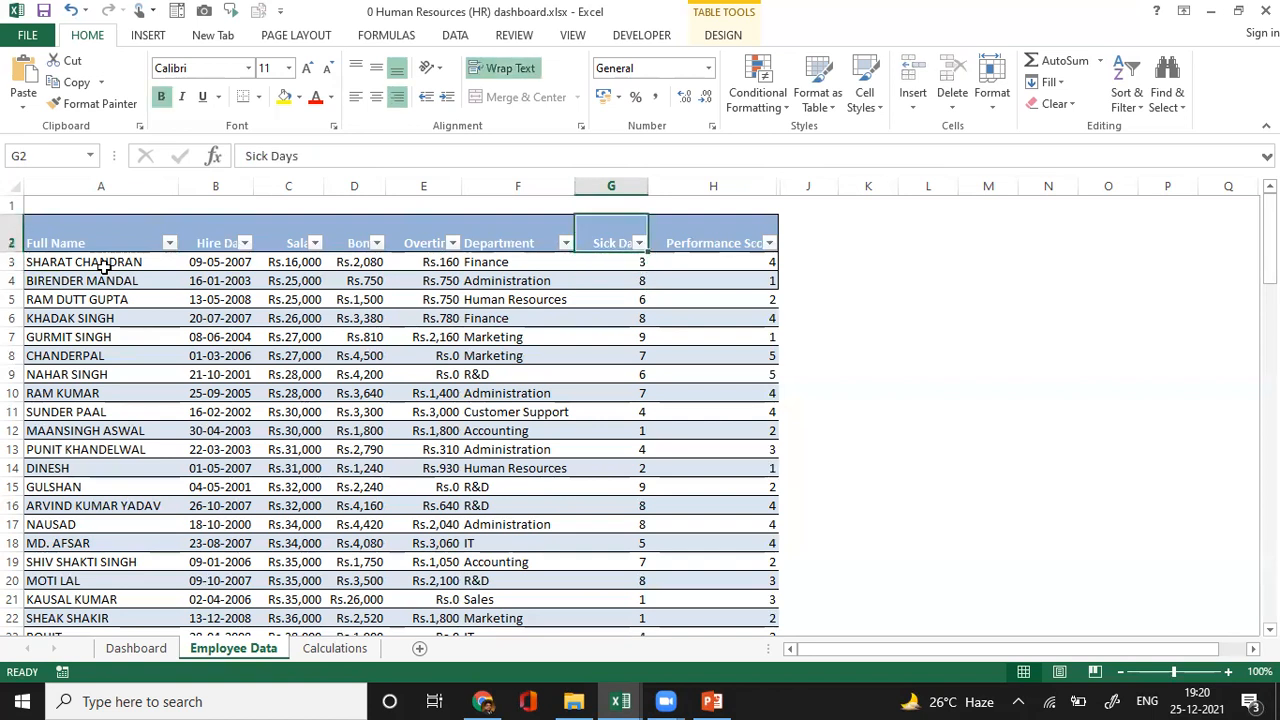
key("Down")
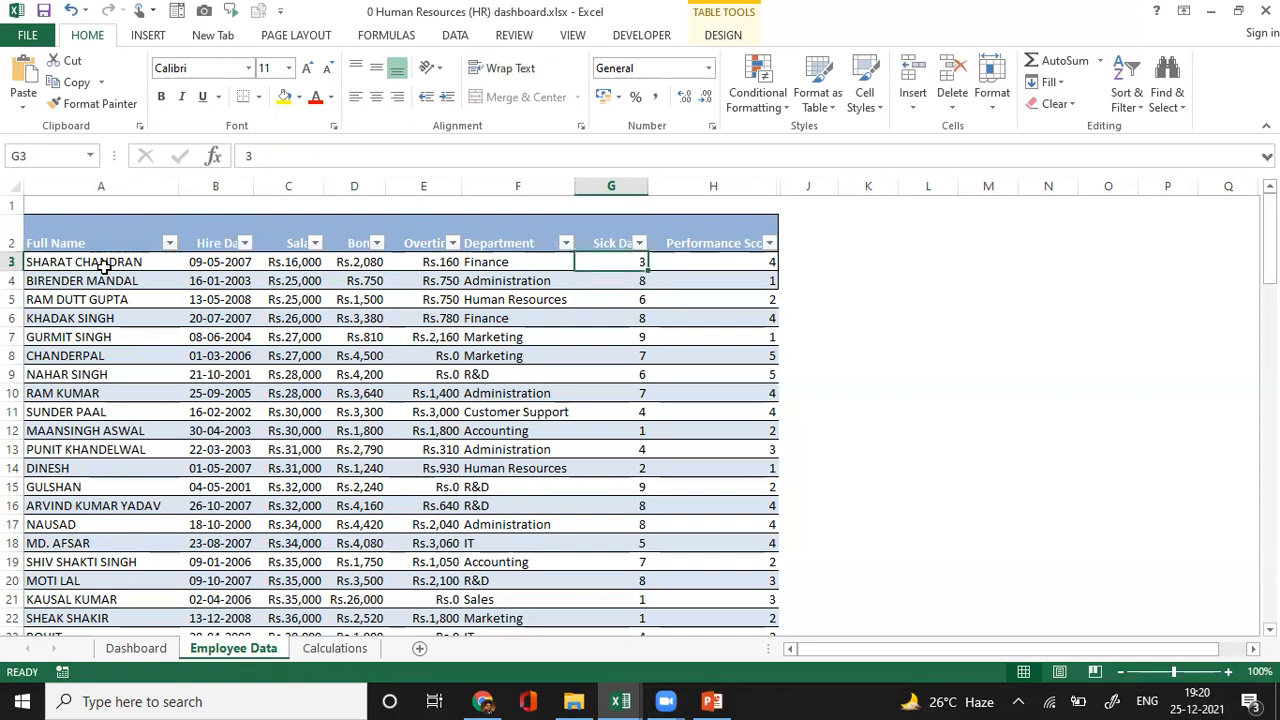
key("Right")
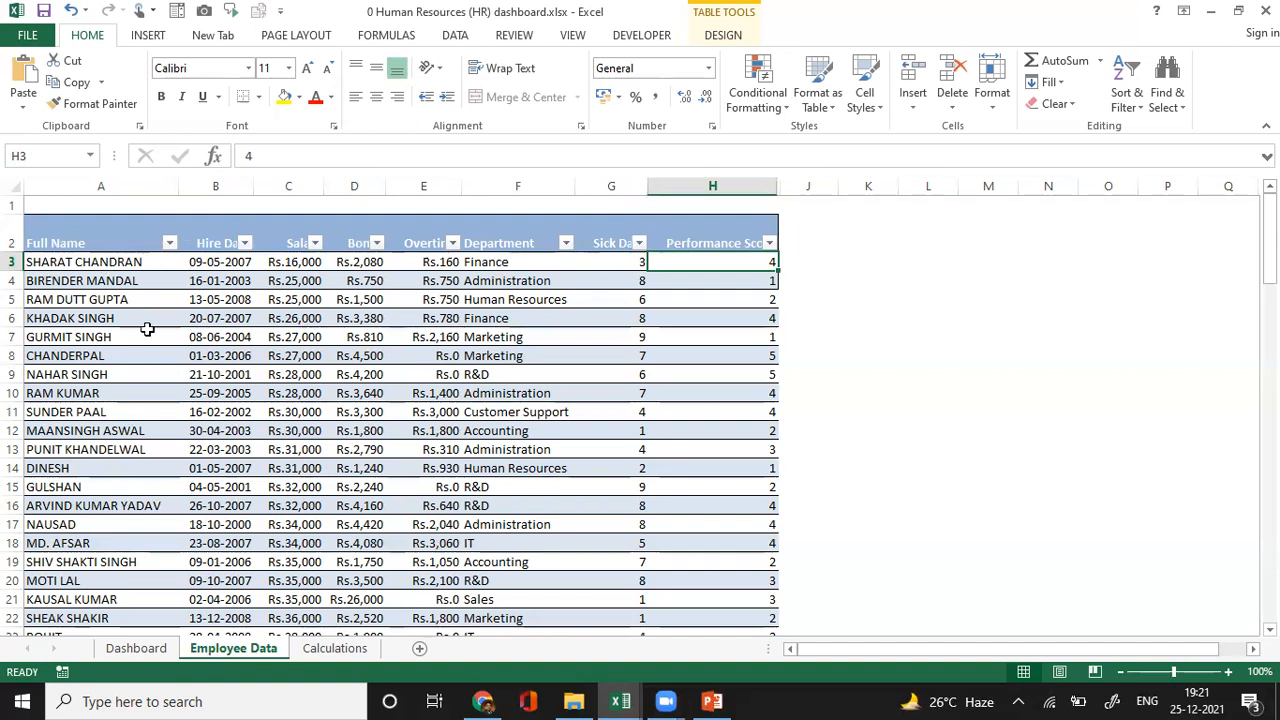
left_click(122, 314)
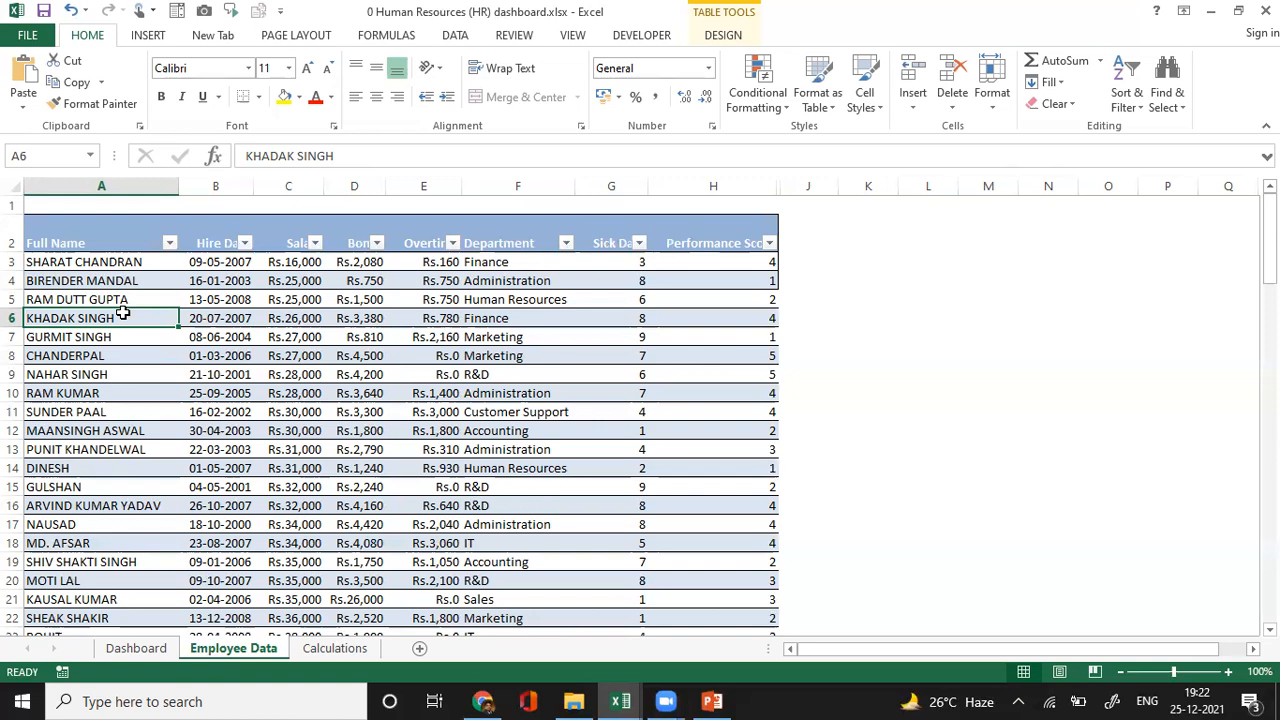
- Center-align the Performance Score column on the Employee Data sheet
left_click(718, 340)
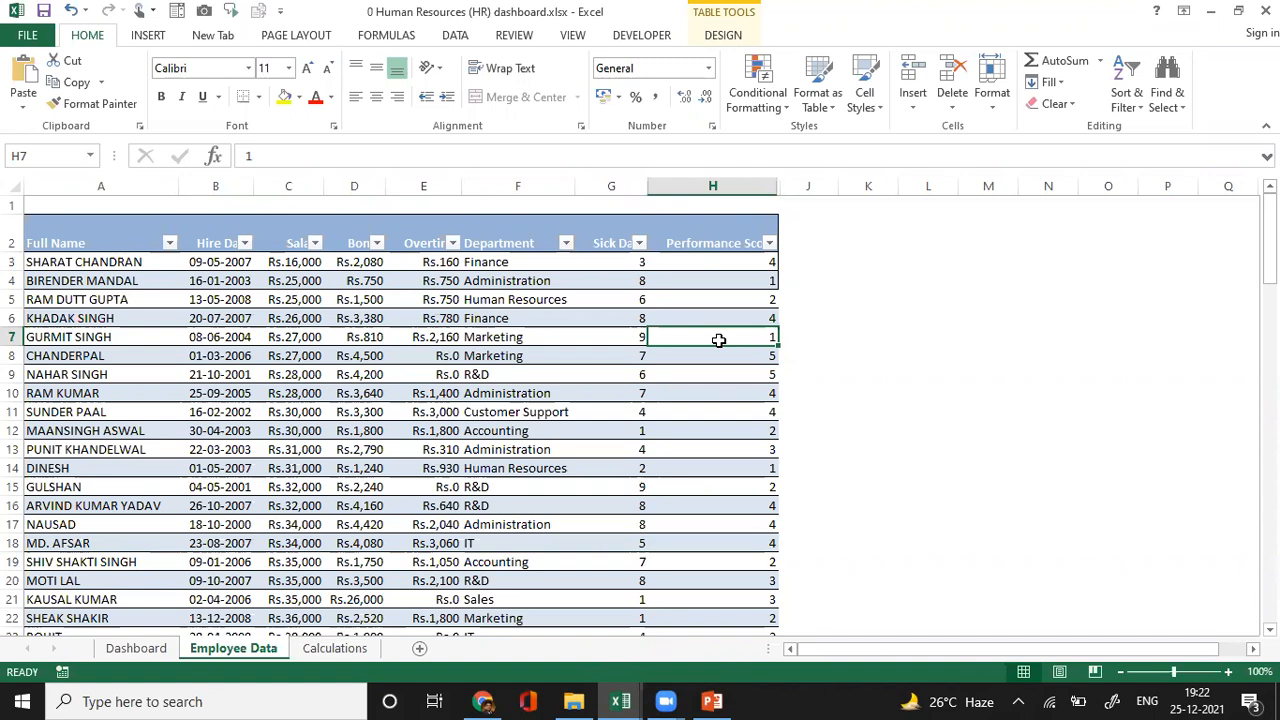
left_click(755, 186)
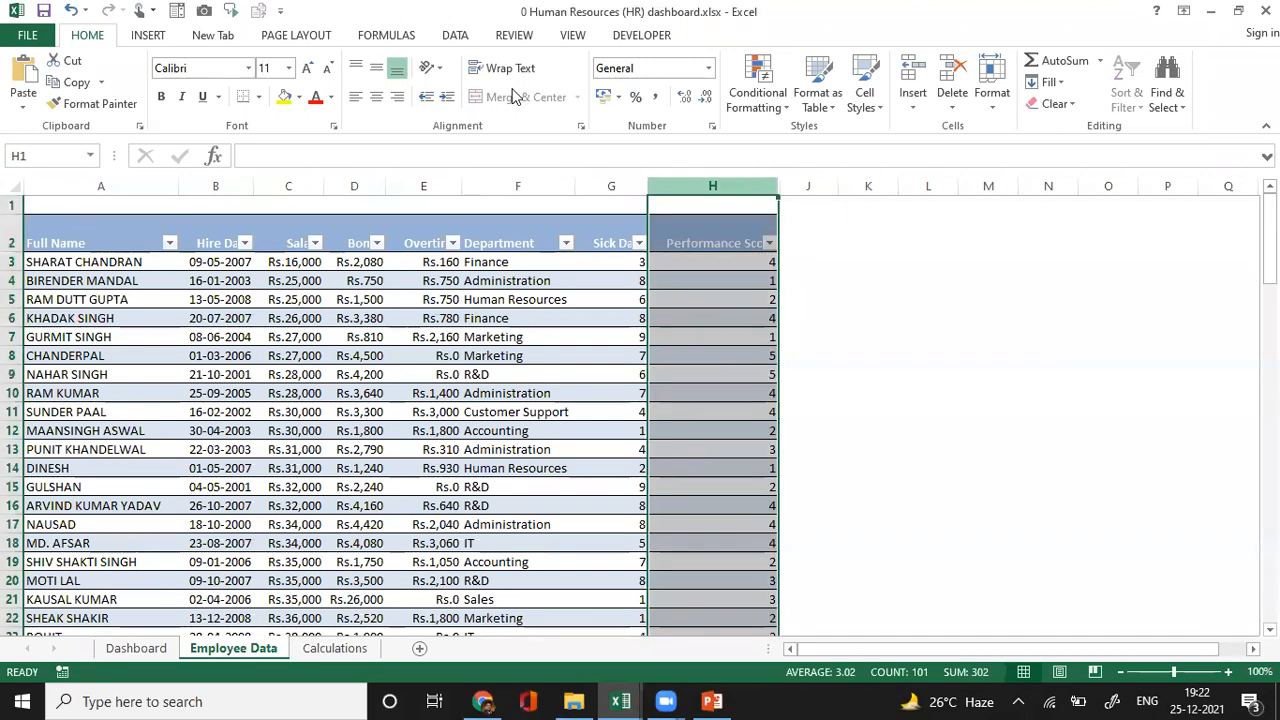
left_click(377, 100)
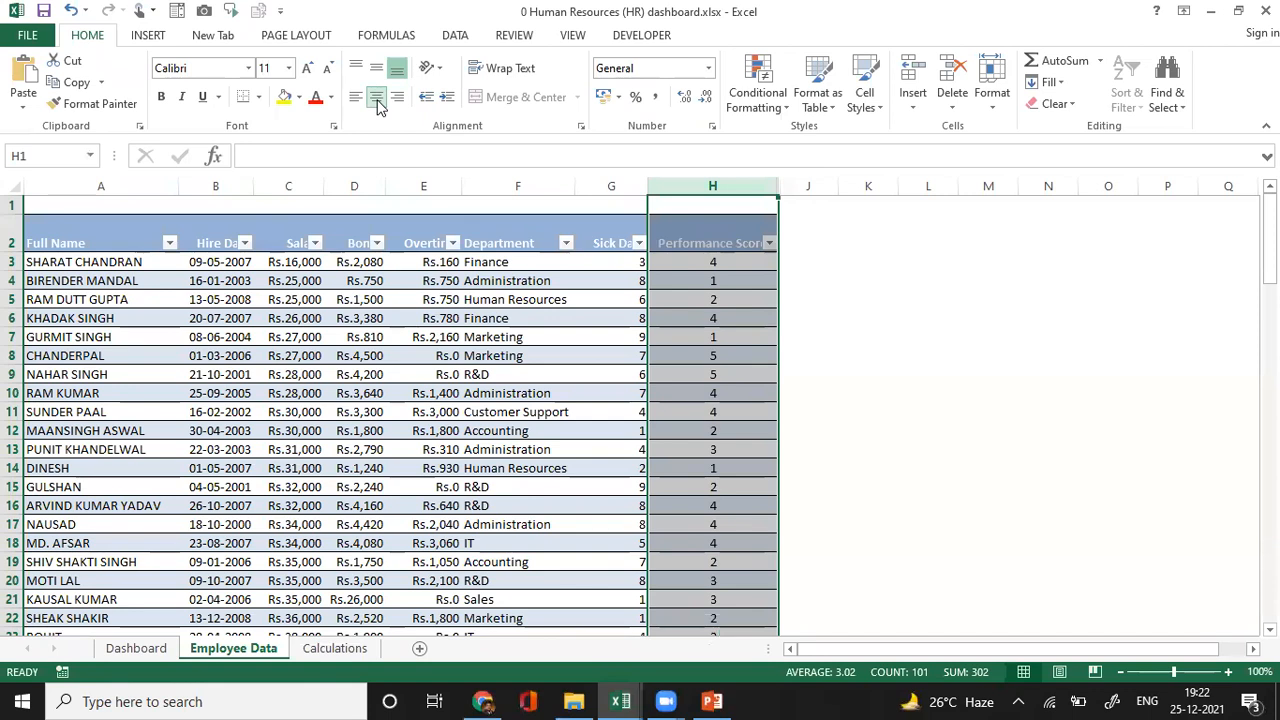
left_click(771, 356)
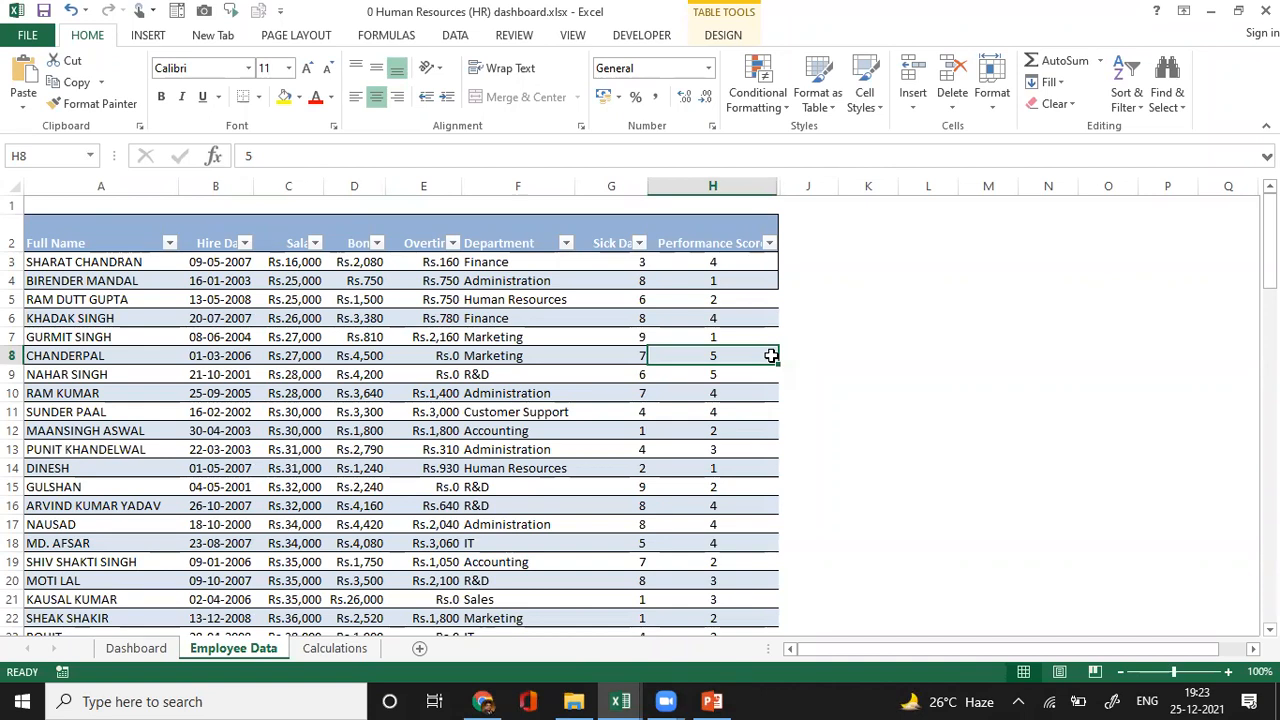
left_click(724, 296)
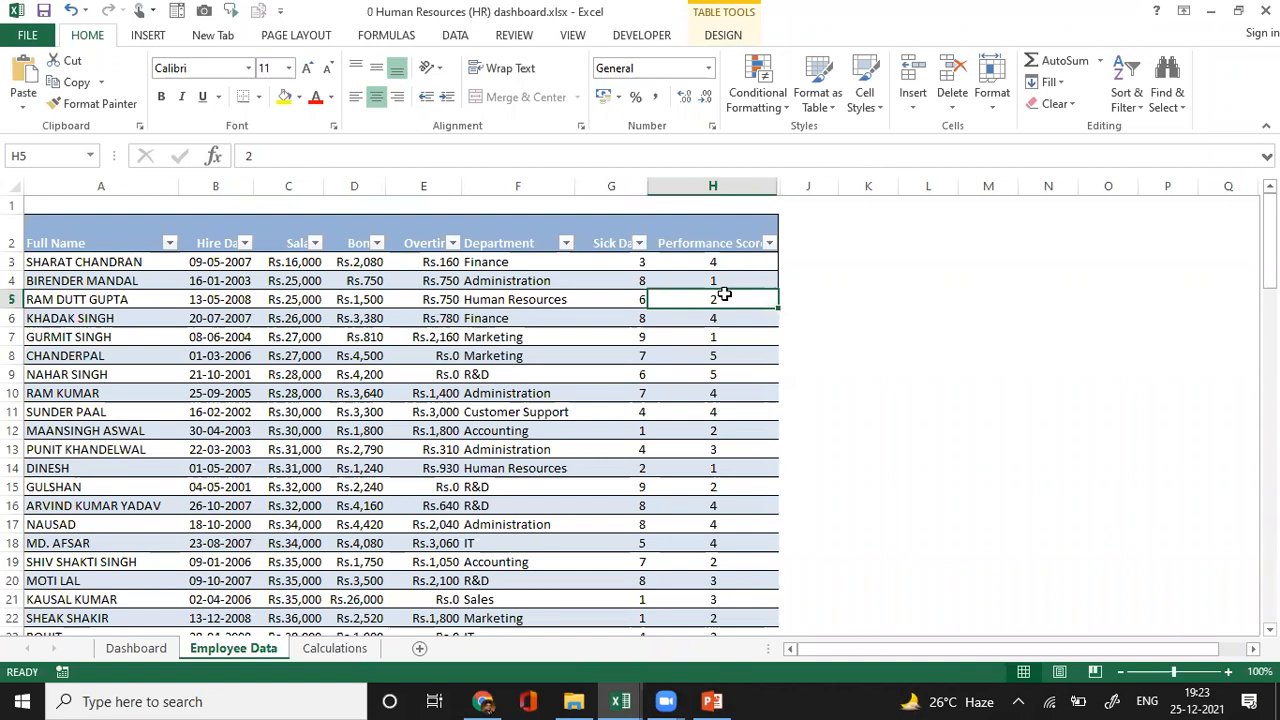
- Center-align the Sick Days column on the Employee Data sheet
left_click(614, 284)
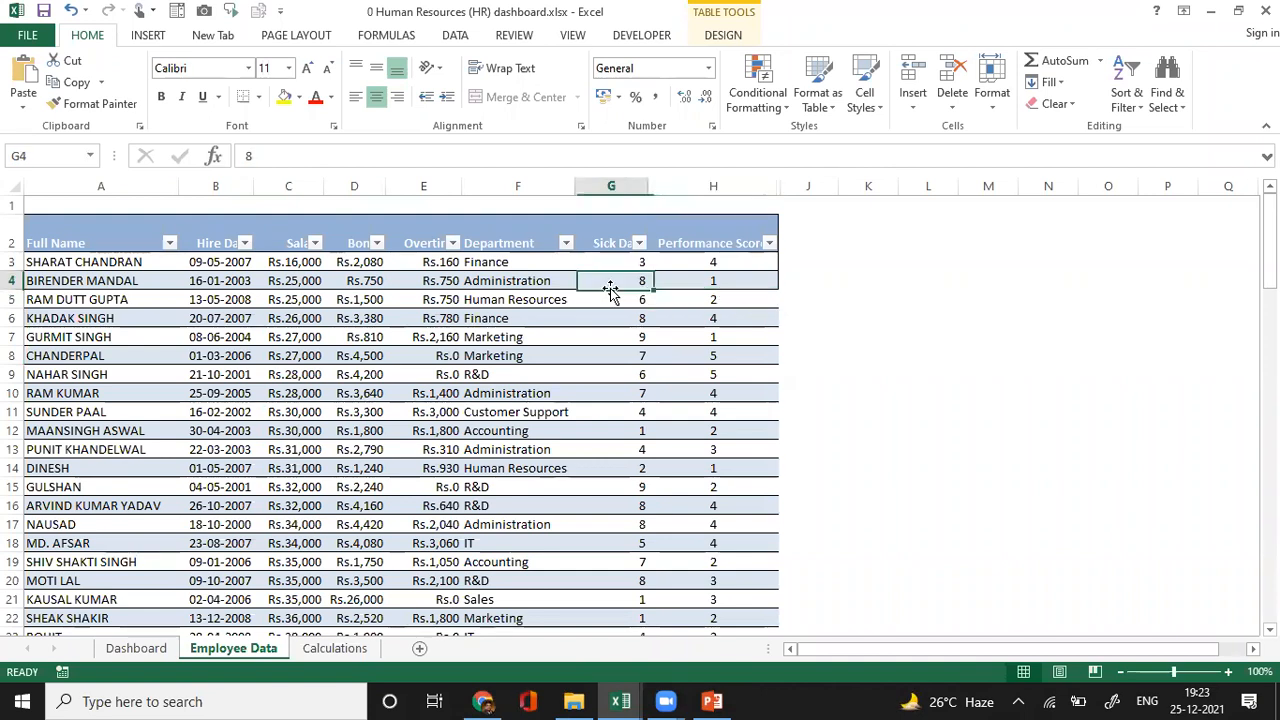
left_click(624, 189)
left_click(378, 99)
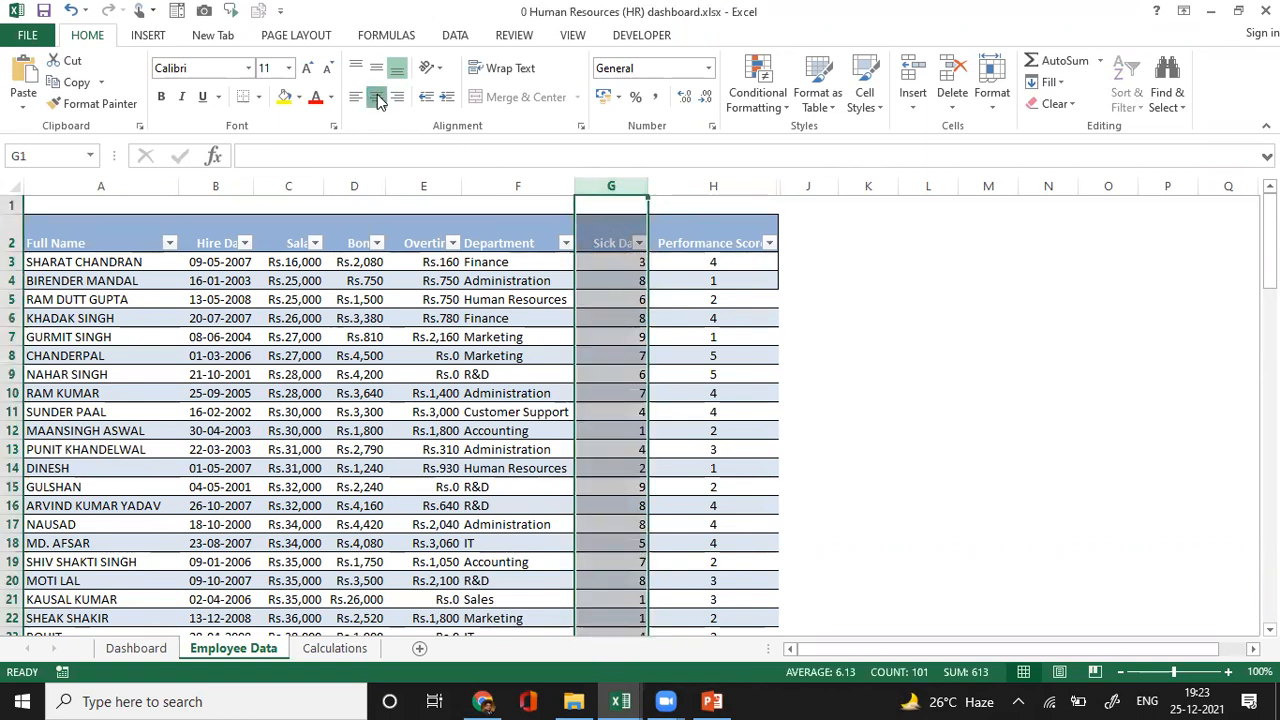
- Open the Calculations sheet and examine the 2000 row of the Year and Employee table
left_click(696, 334)
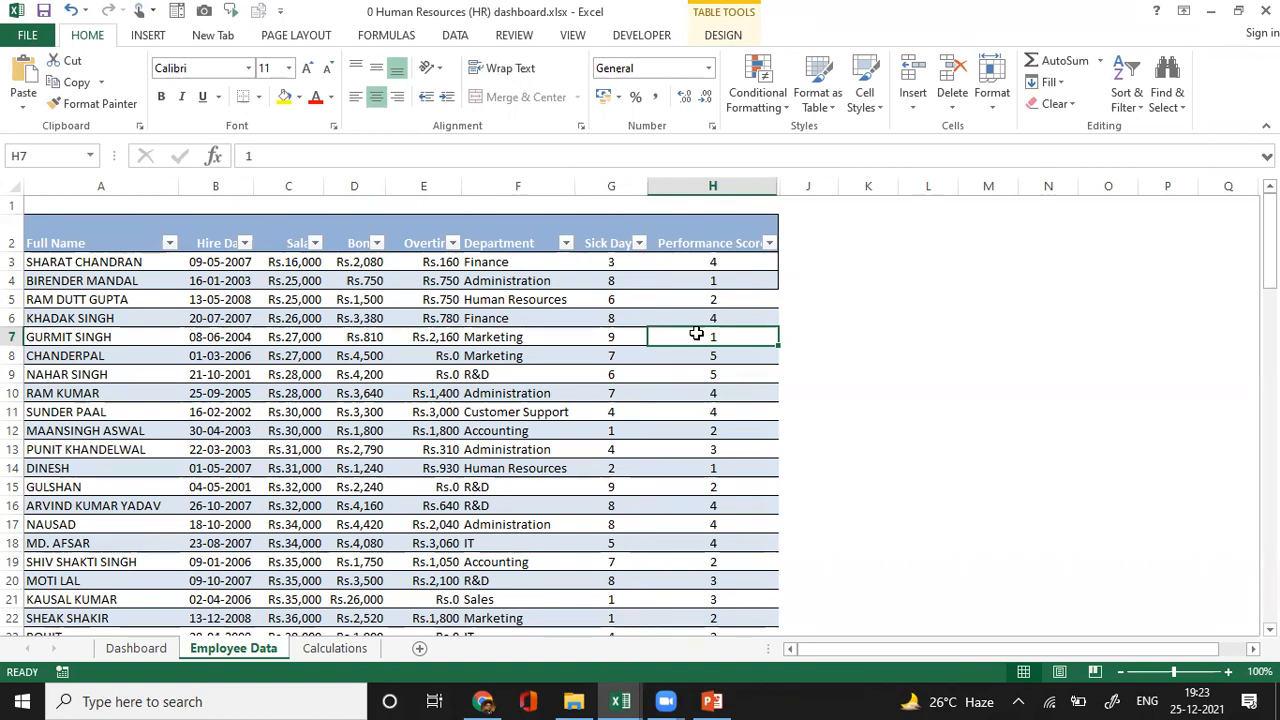
left_click(422, 350)
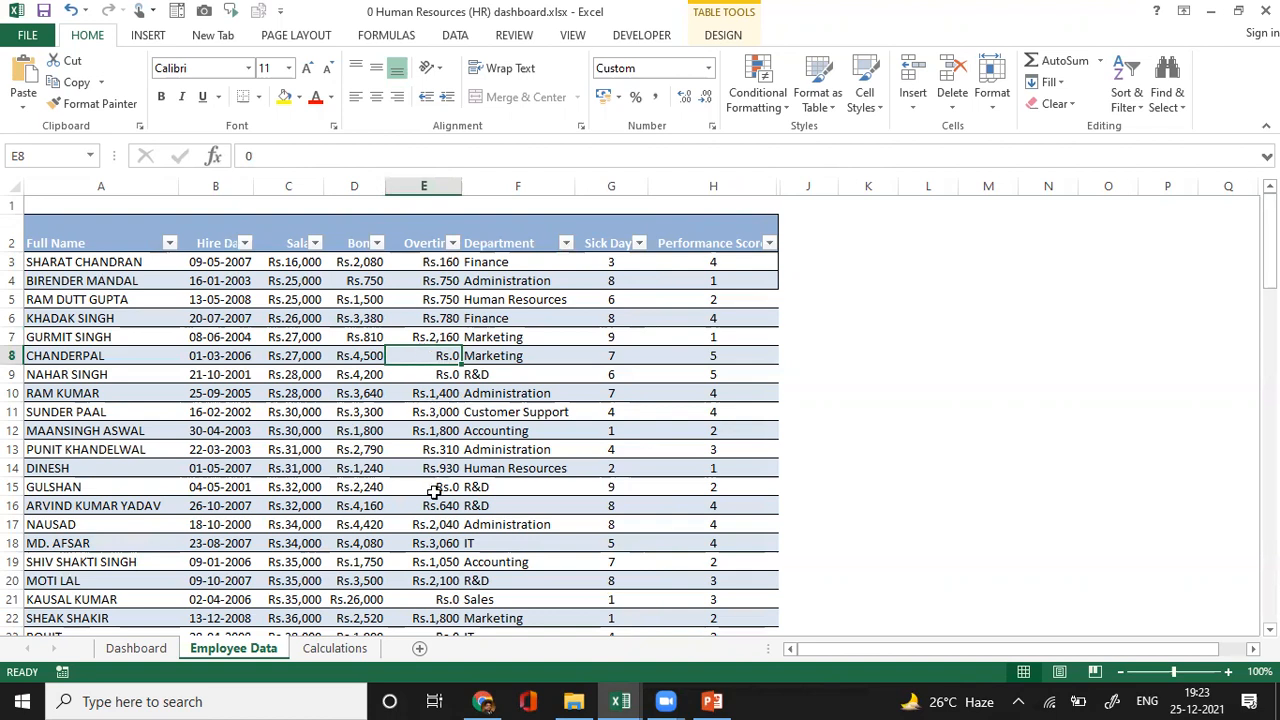
left_click(335, 648)
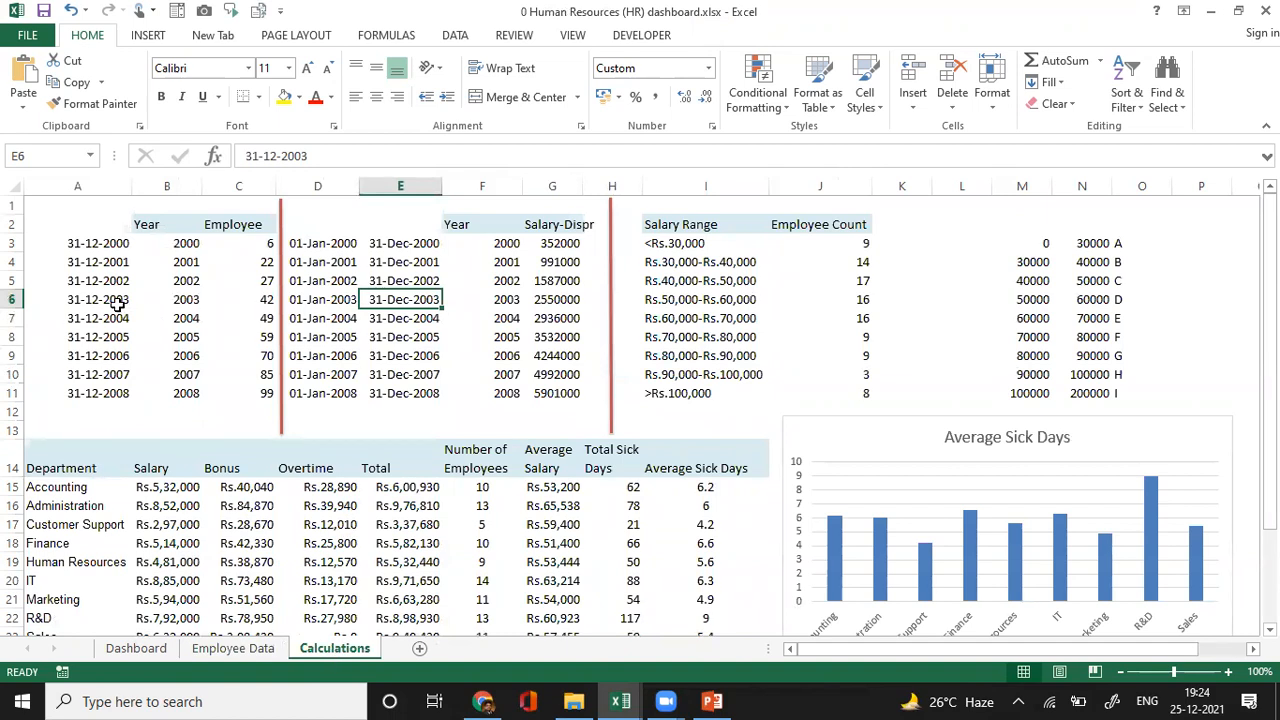
left_click(167, 244)
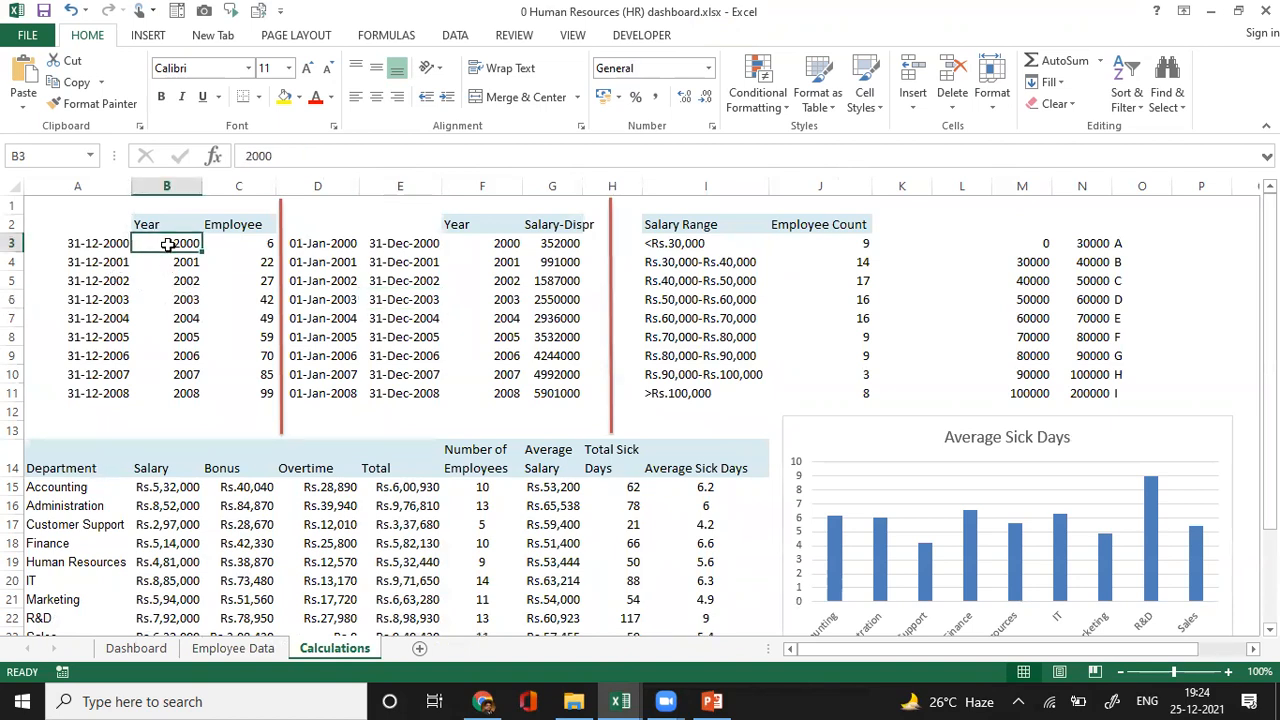
key("Right")
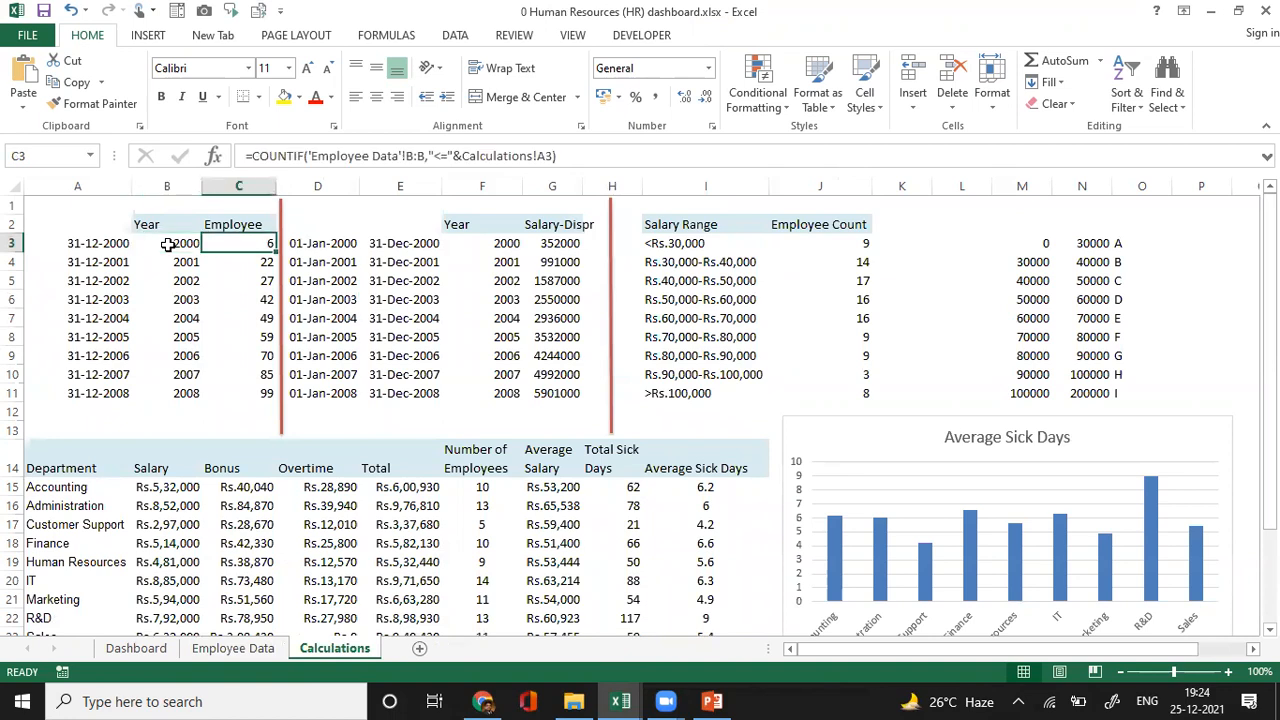
key("Left")
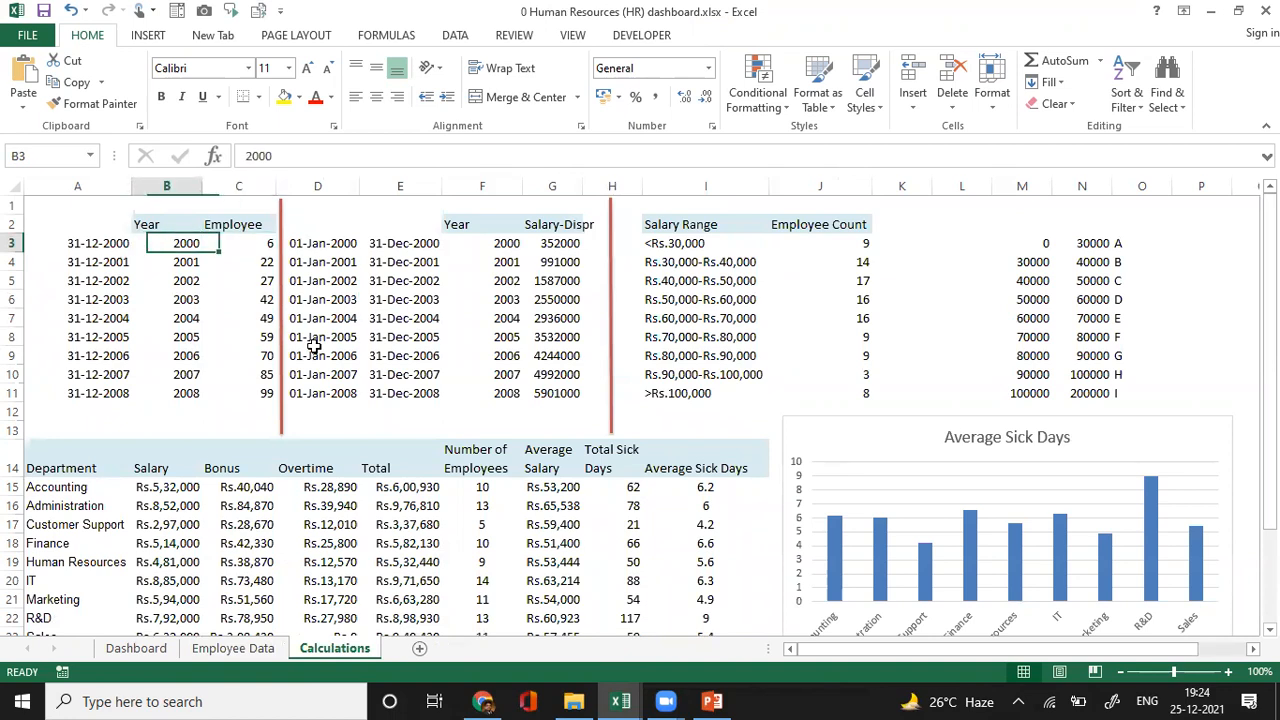
- Examine the years 2000 to 2008 listed in the Year column beside the employee counts
key("Down")
key("Down")
key("Down")
key("Down")
key("Down")
key("Down")
key("Down")
key("Down")
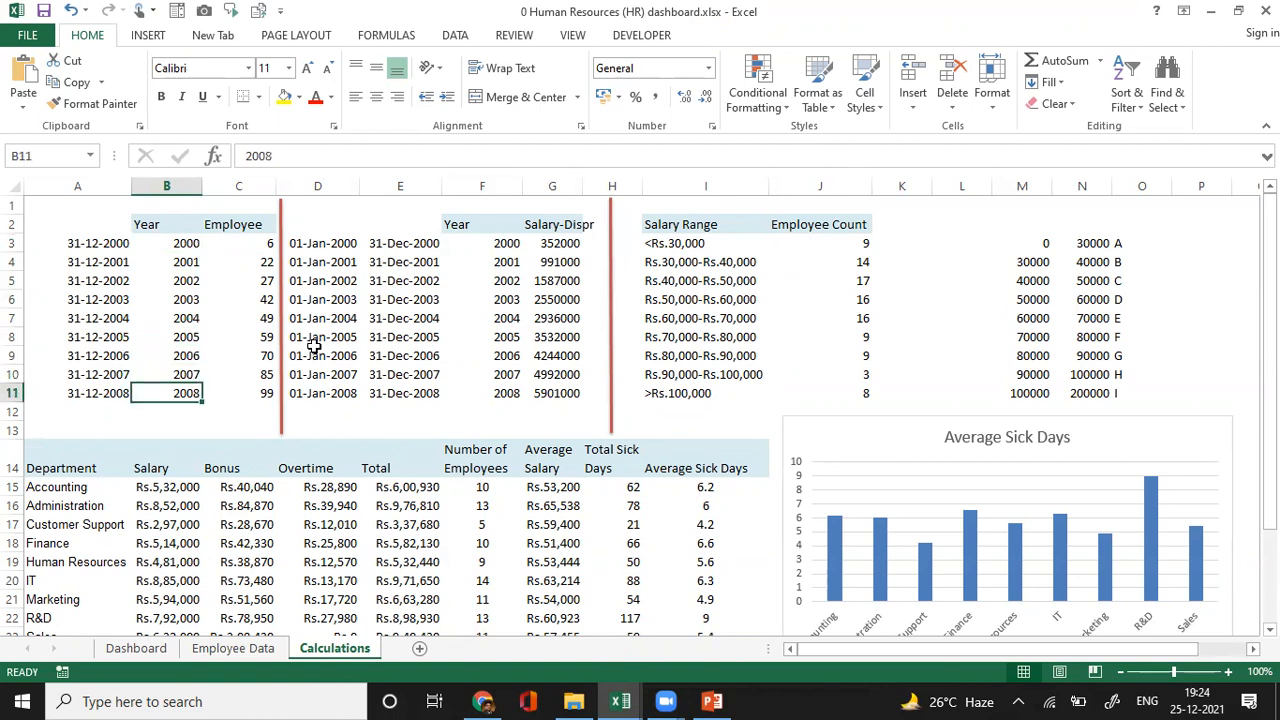
key("Up")
key("Up")
key("Up")
key("Up")
key("Up")
key("Up")
key("Up")
key("Up")
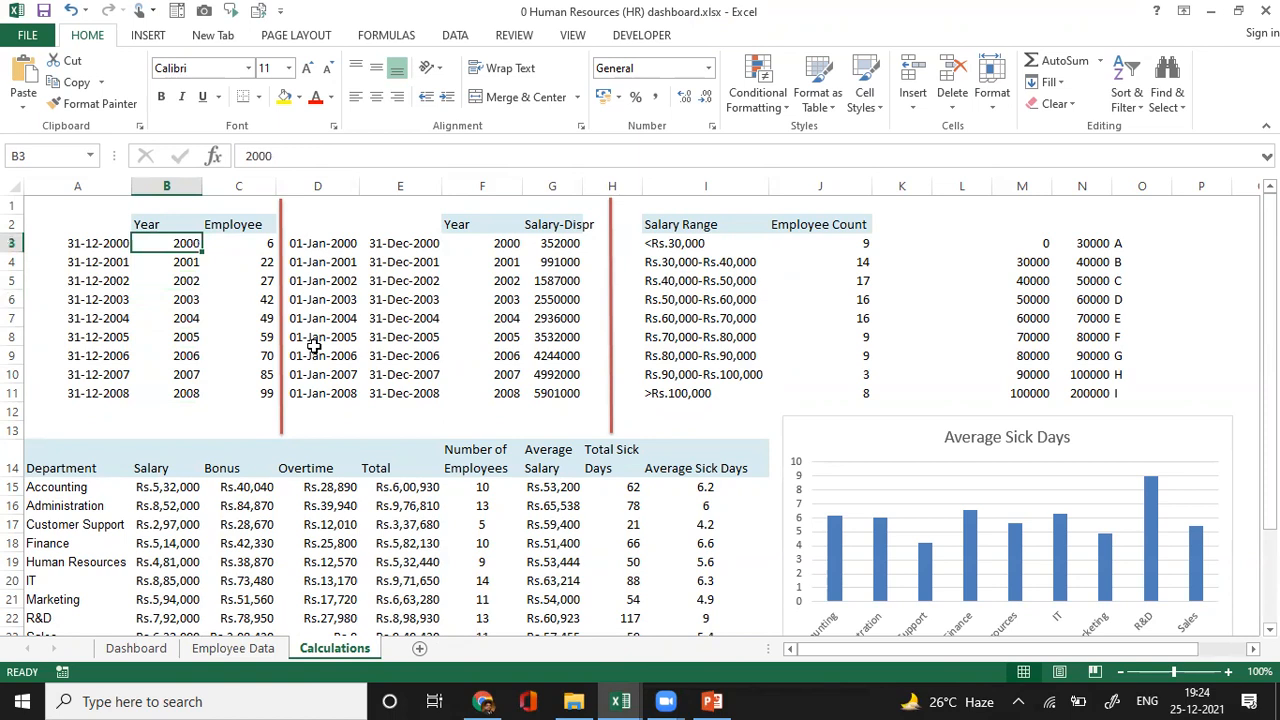
key("Down")
key("Down")
key("Down")
key("Down")
key("Down")
key("Down")
key("Down")
key("Down")
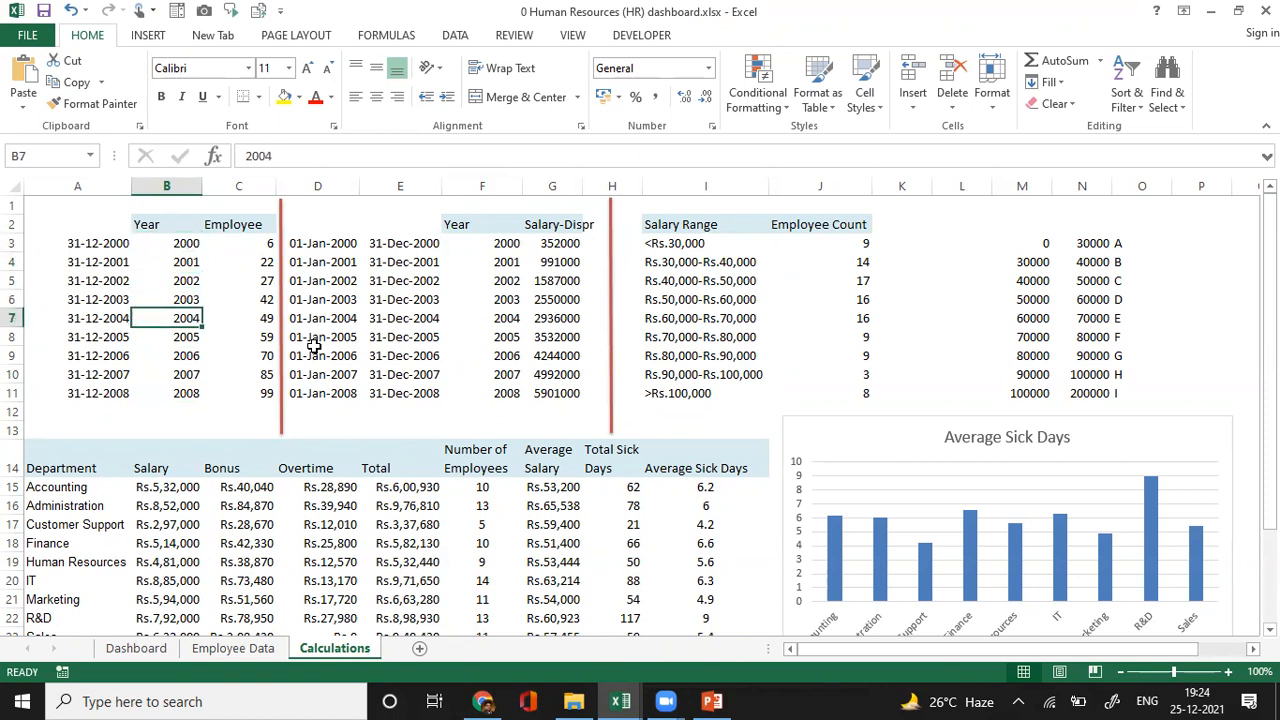
- Examine the COUNTIF formulas in the Employee column down to the 2008 row
key("Up")
key("Up")
key("Up")
key("Up")
key("Up")
key("Right")
key("Right")
key("Up")
key("Up")
key("Left")
key("Up")
key("Down")
key("Down")
key("Down")
key("Down")
key("Down")
key("Down")
key("Down")
key("Down")
key("Down")
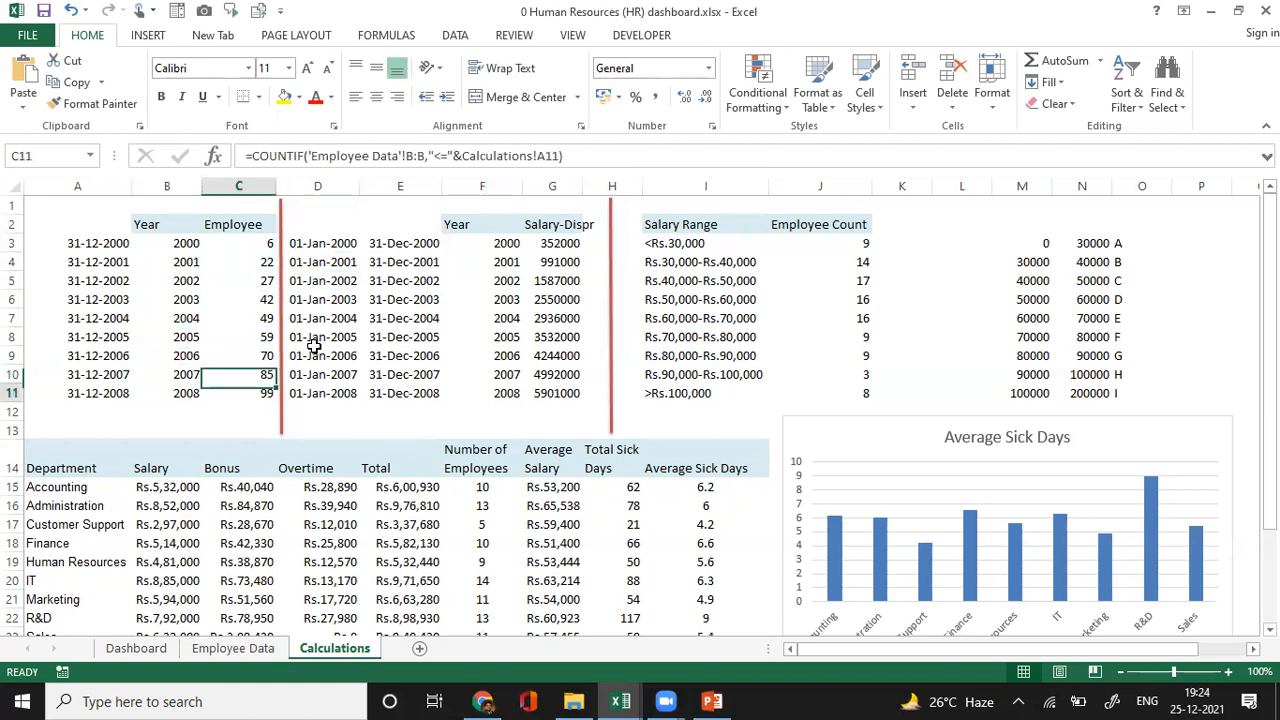
key("Up")
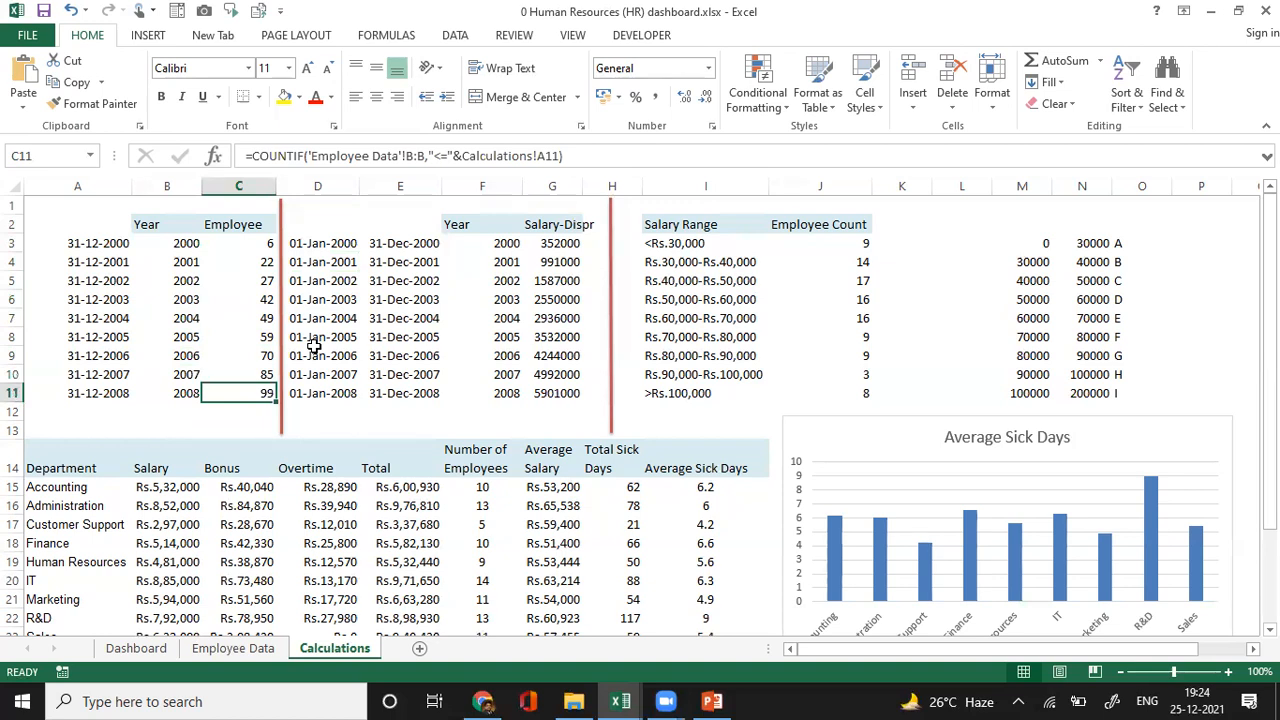
- Examine the SUMIFS formulas in the Salary-Dispr column from 2000 to 2008
left_click(546, 242)
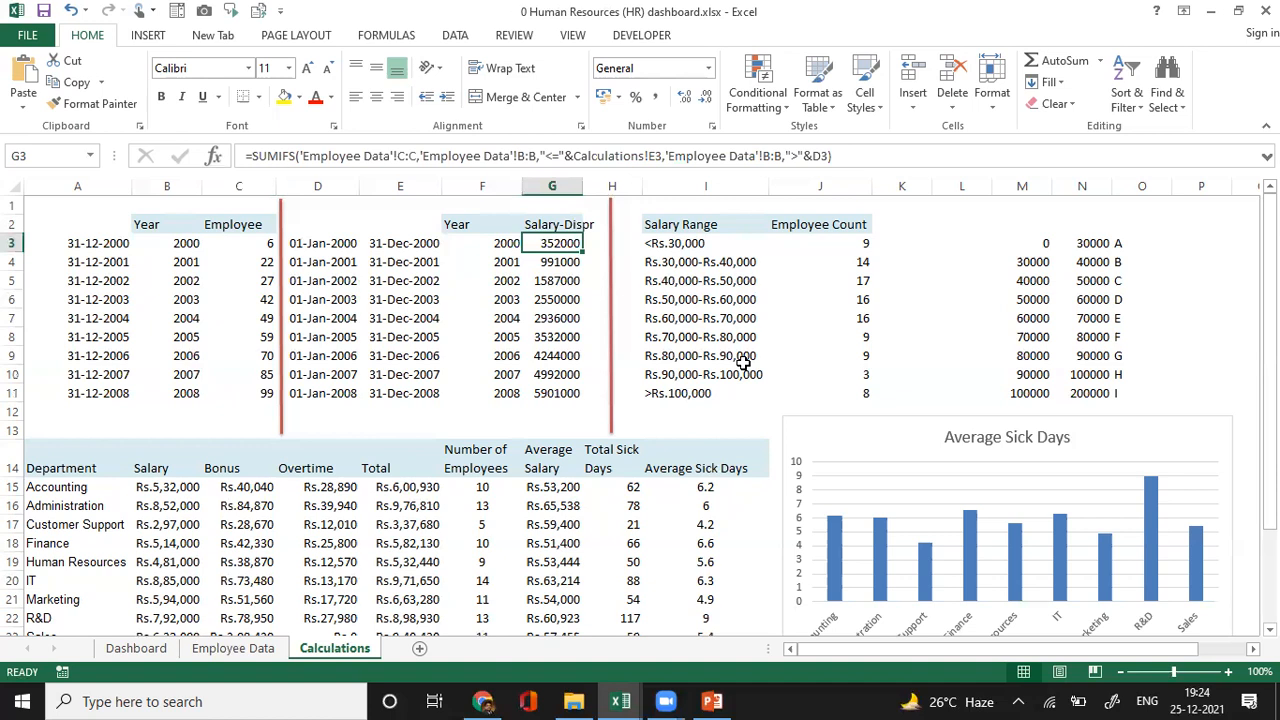
key("Down")
key("Down")
key("Down")
key("Down")
key("Down")
key("Down")
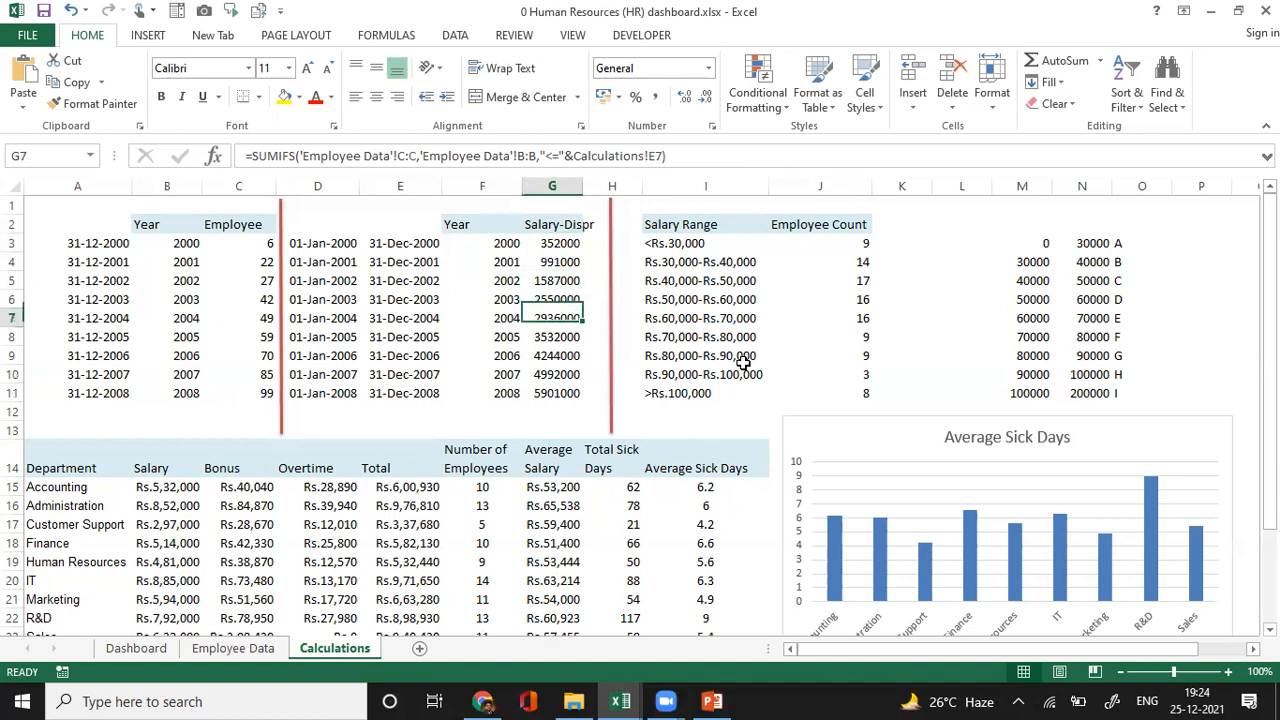
key("Down")
key("Down")
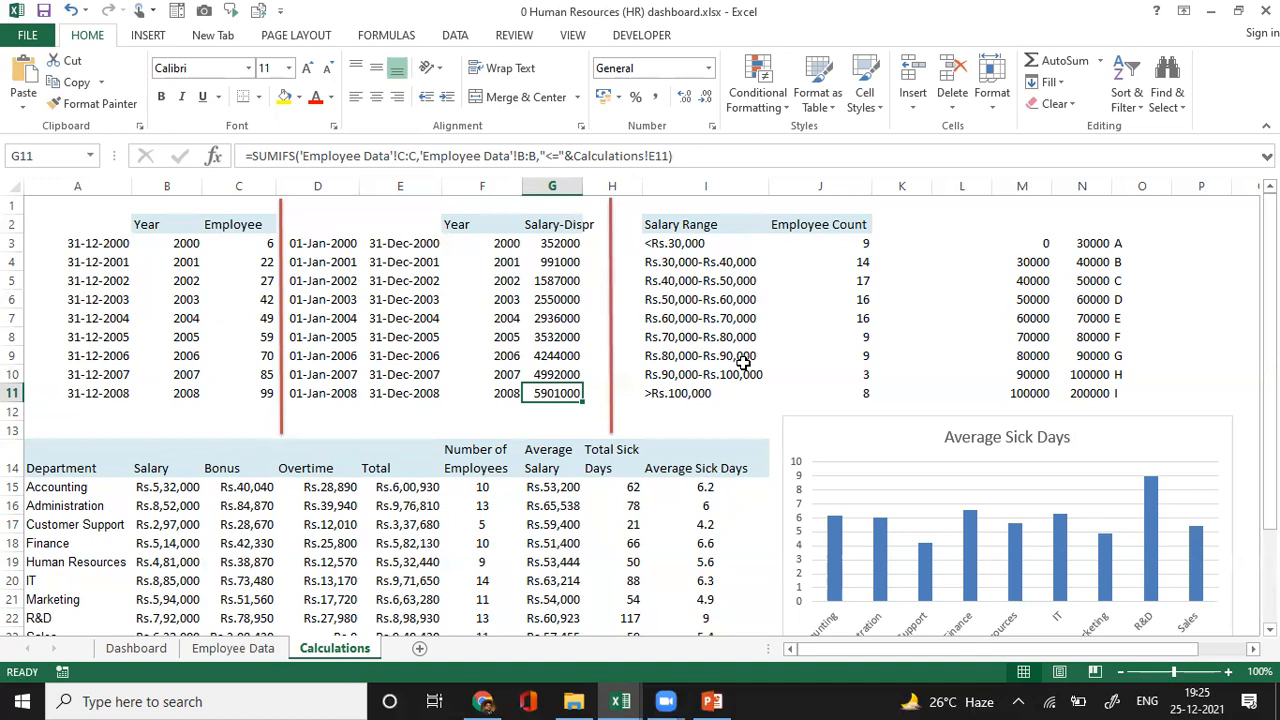
- Examine the Salary Range table and the COUNTIF formulas in its Employee Count column
left_click(742, 283)
mouse_move(710, 343)
left_mouse_down()
mouse_move(729, 371)
mouse_move(820, 401)
left_mouse_up()
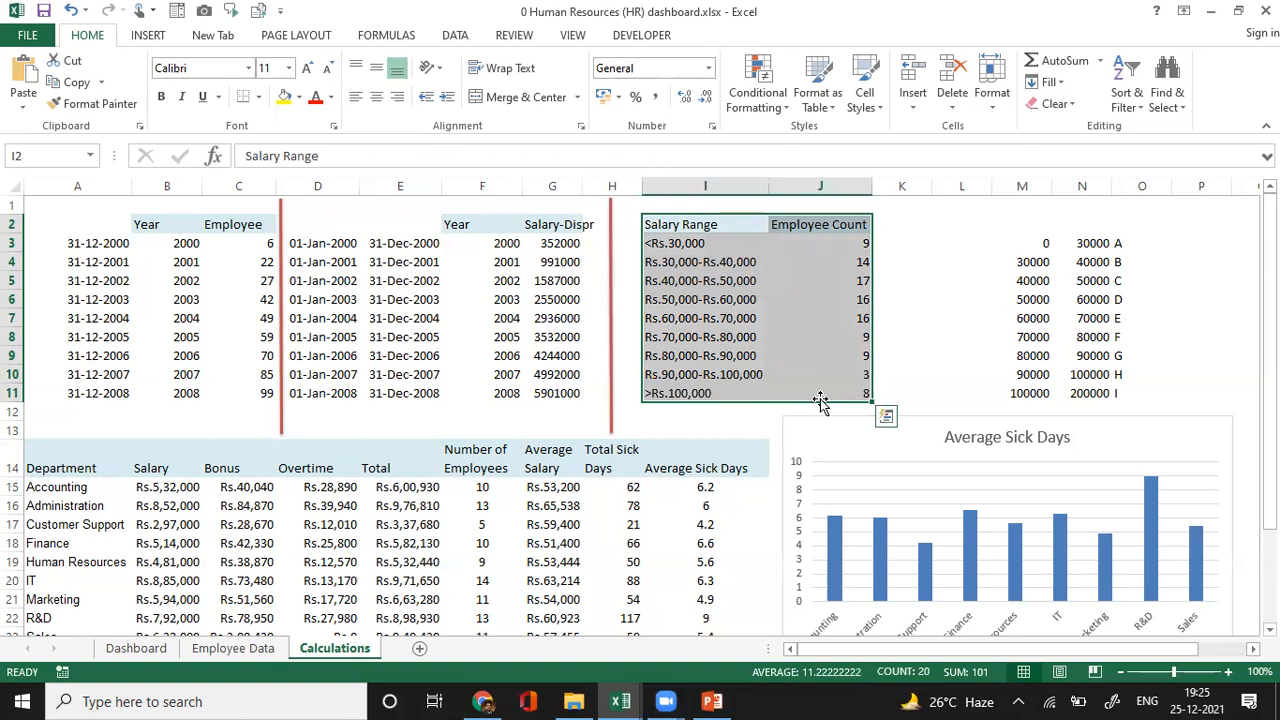
left_click(786, 298)
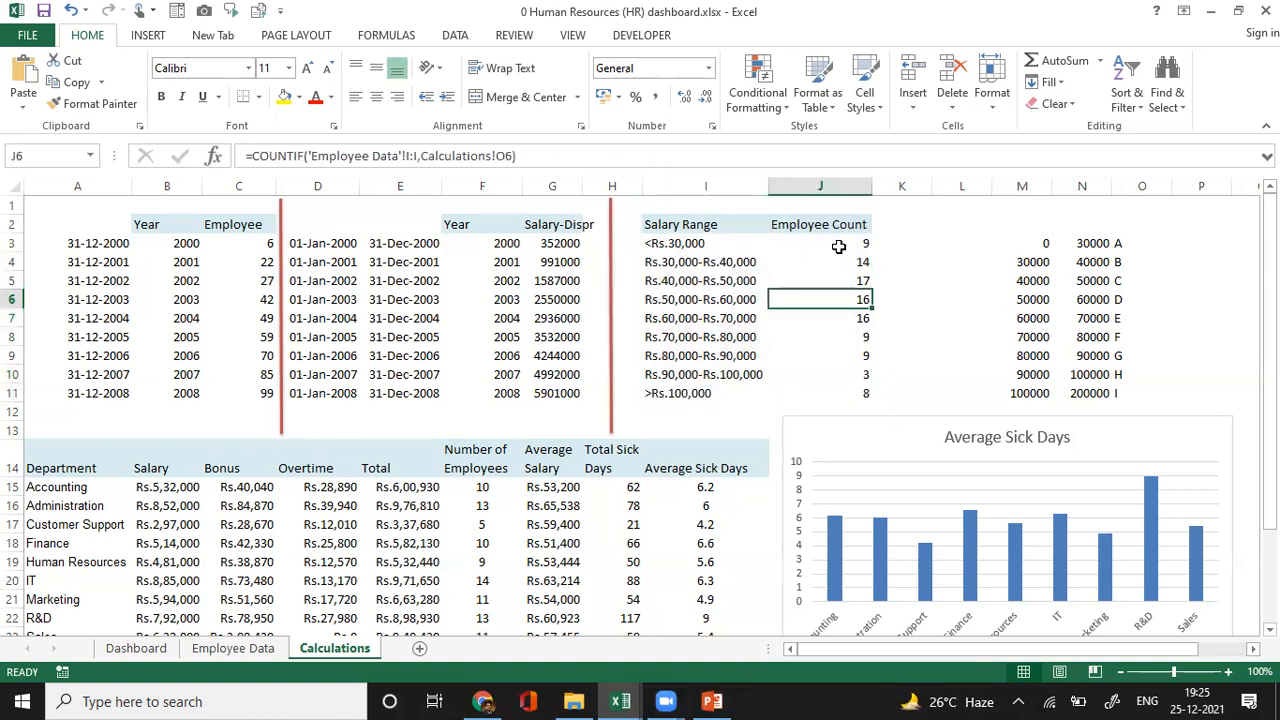
left_click(839, 246)
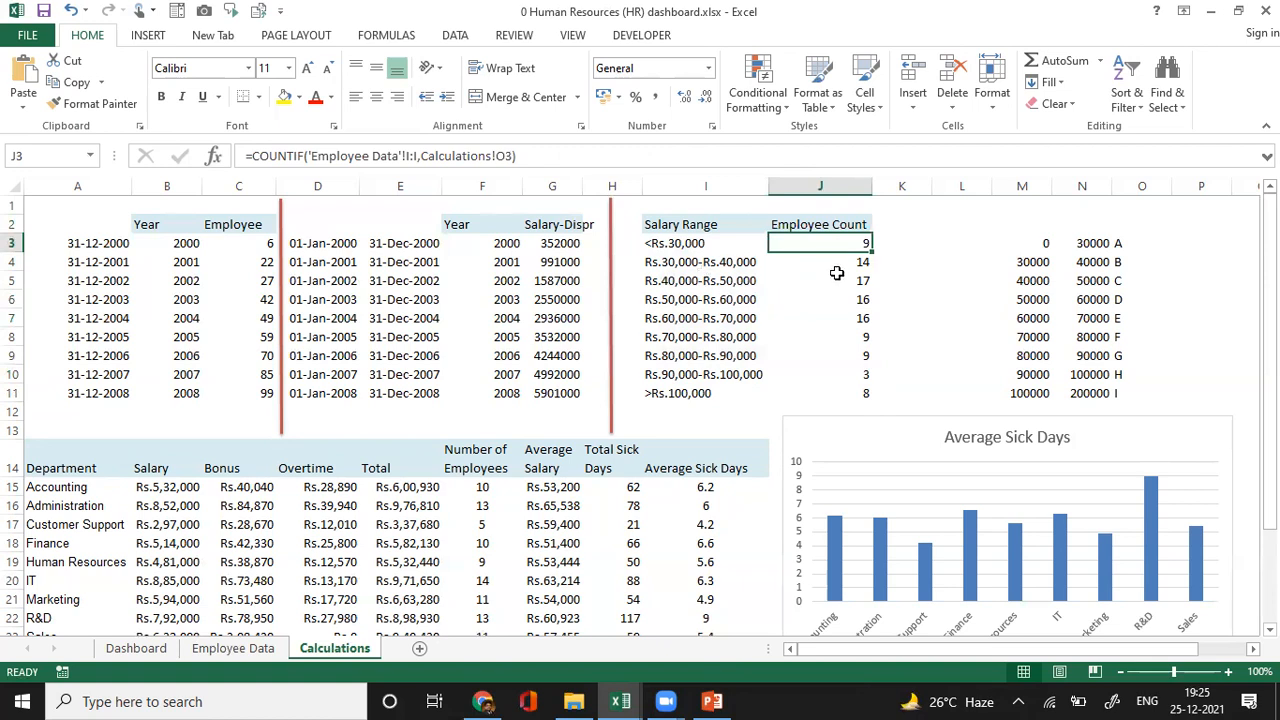
left_click(841, 265)
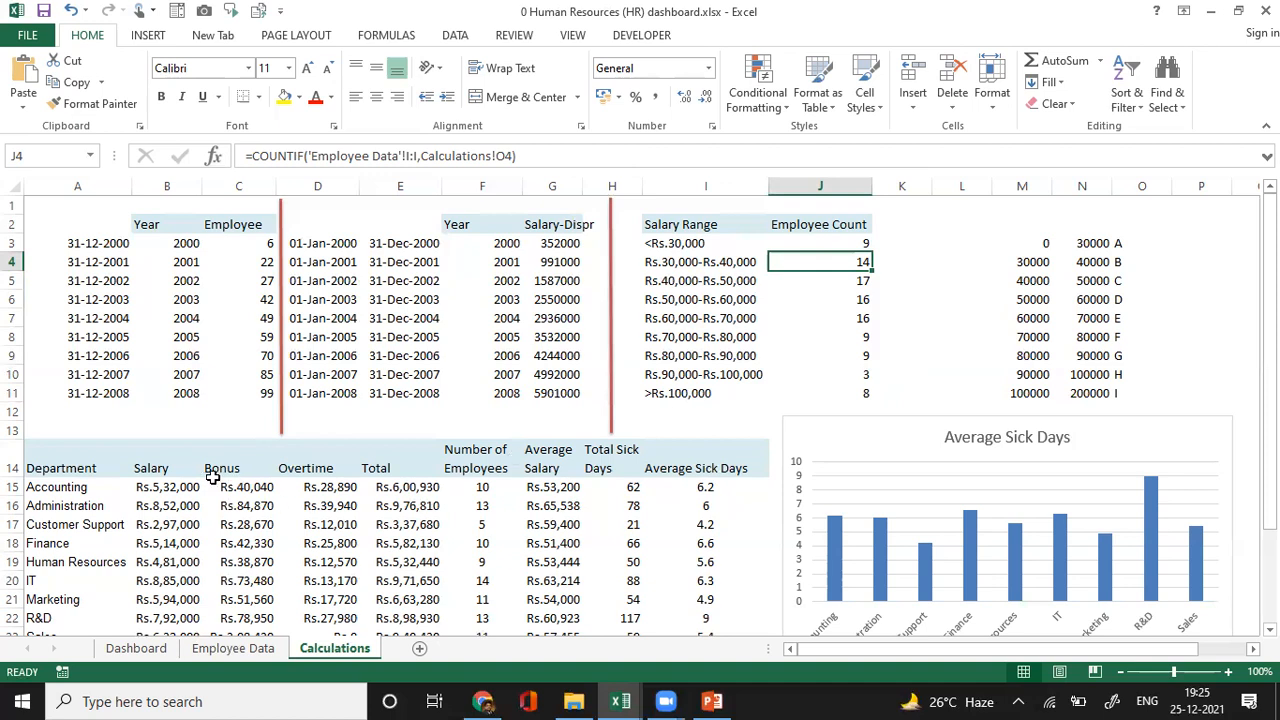
- Inspect the COUNTIF formula in C3 and its cell references in edit mode, leaving it unchanged
left_click(230, 244)
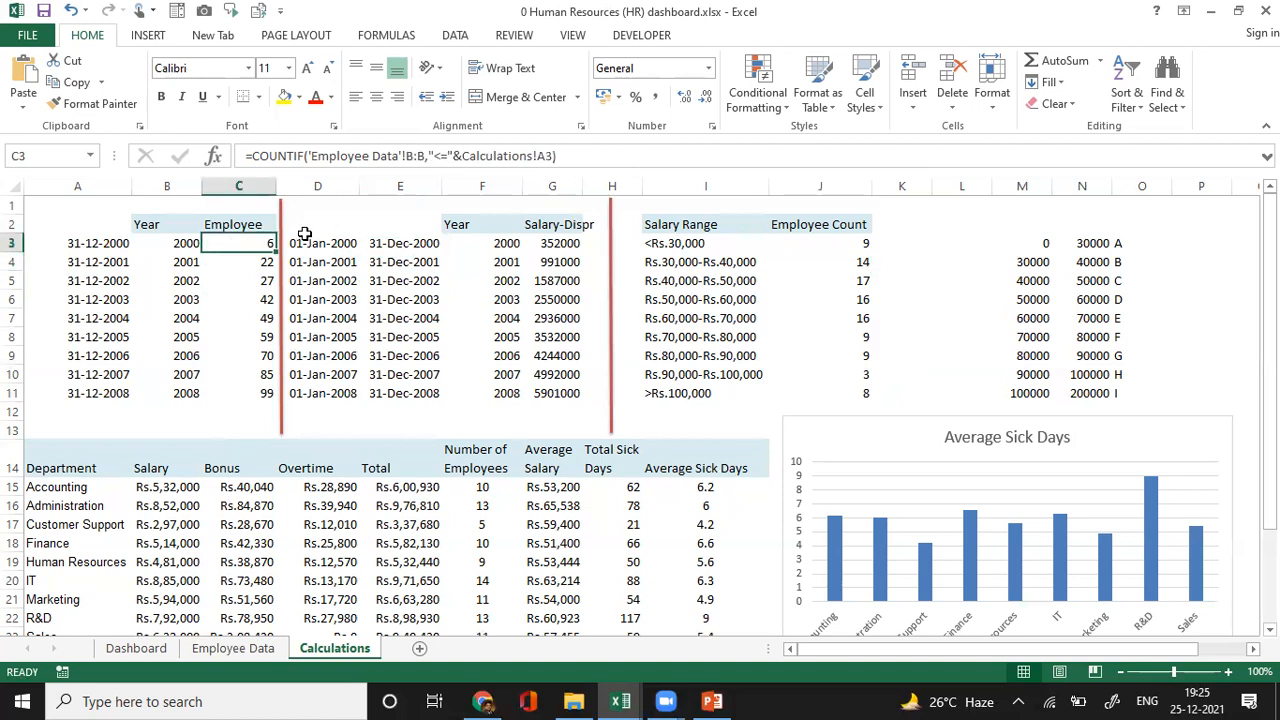
key("F2")
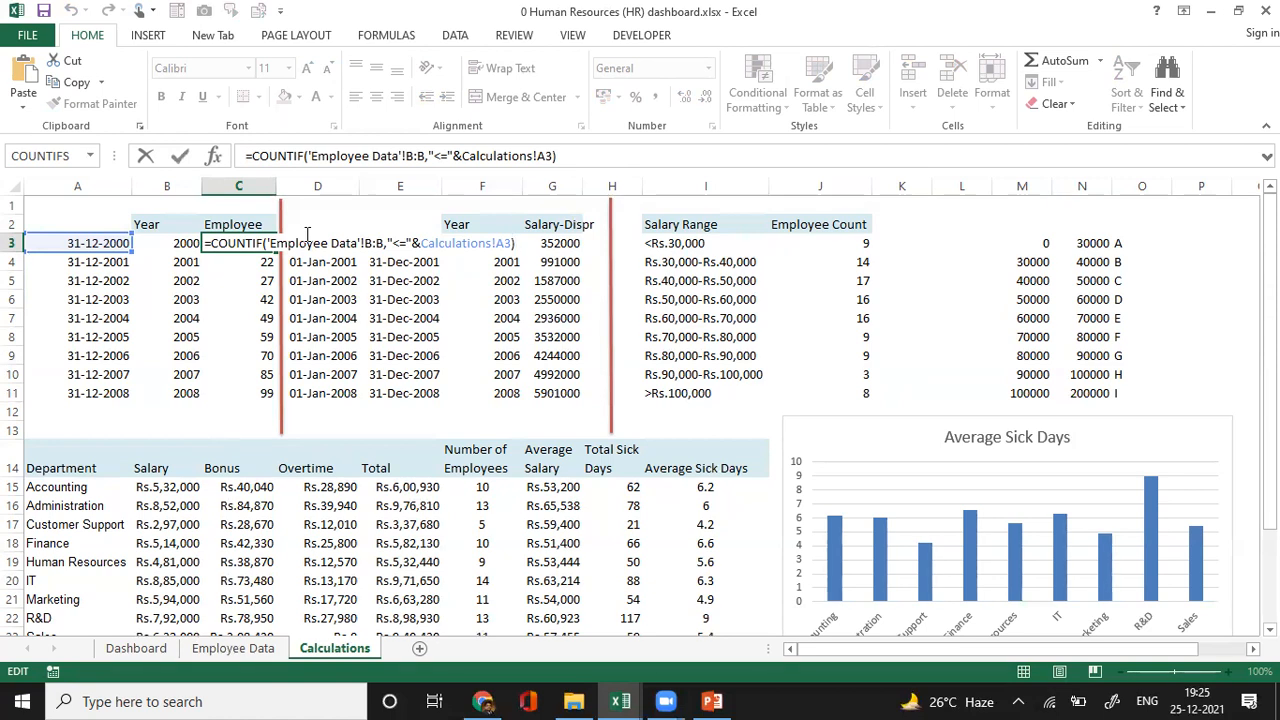
key("ctrl+Return")
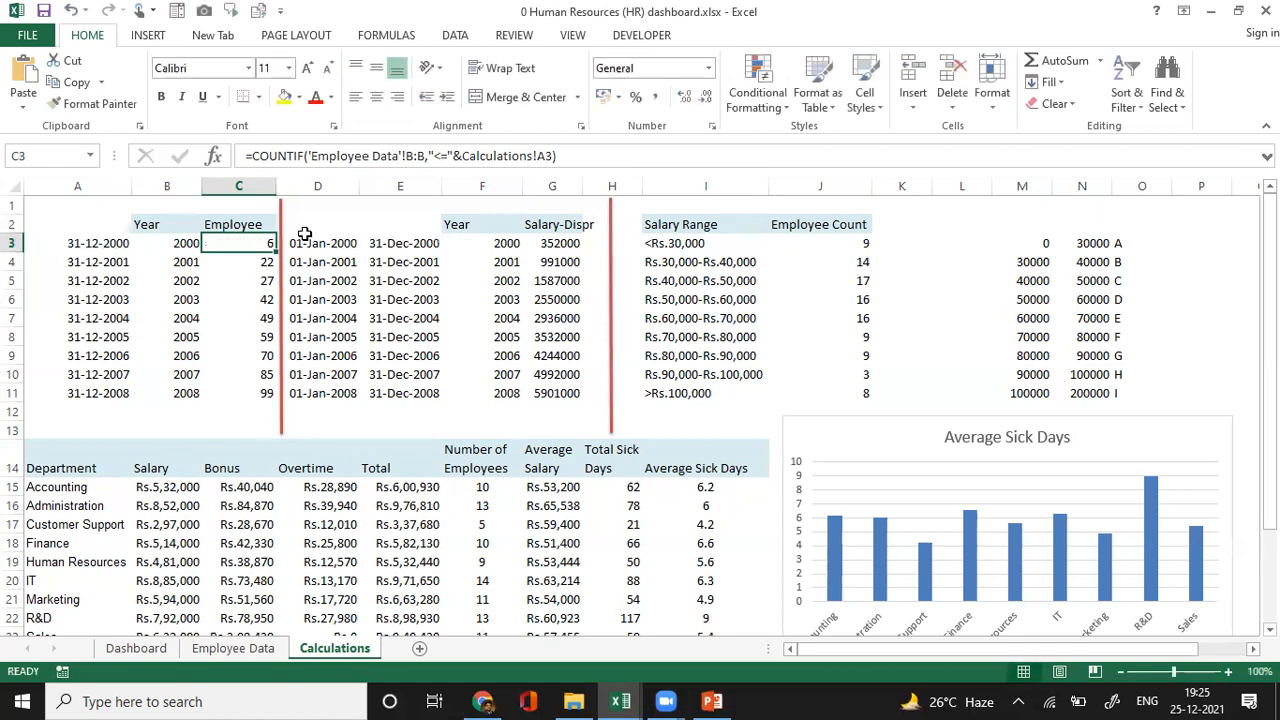
- Check the Hire Date column on the Employee Data sheet against the C3 formula on the Calculations sheet
left_click(249, 652)
left_click(224, 276)
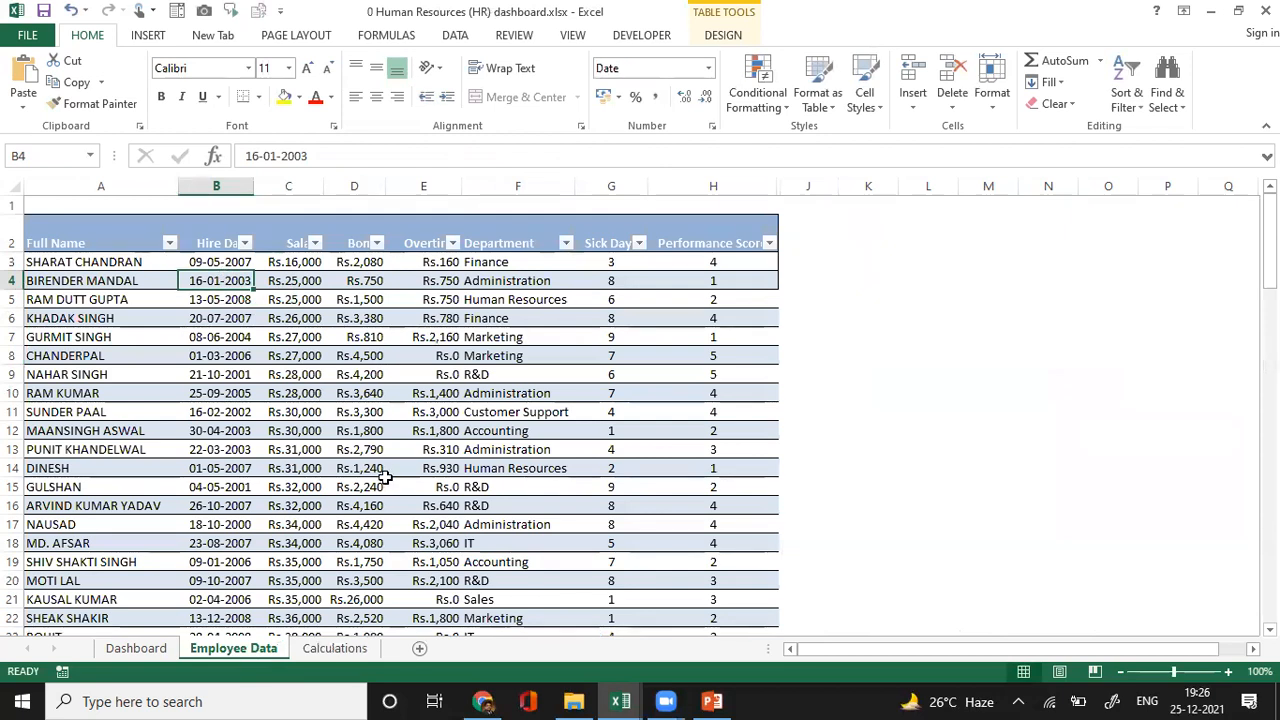
left_click(326, 649)
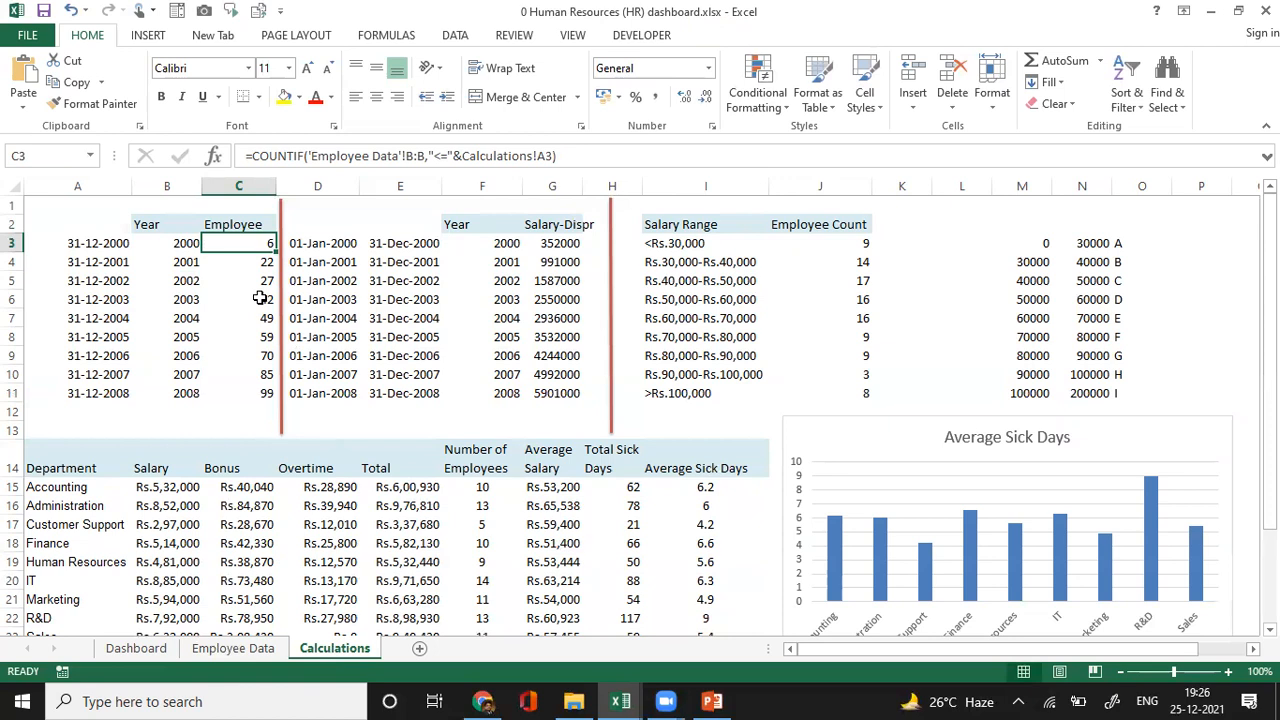
left_click_drag(246, 156, 601, 148)
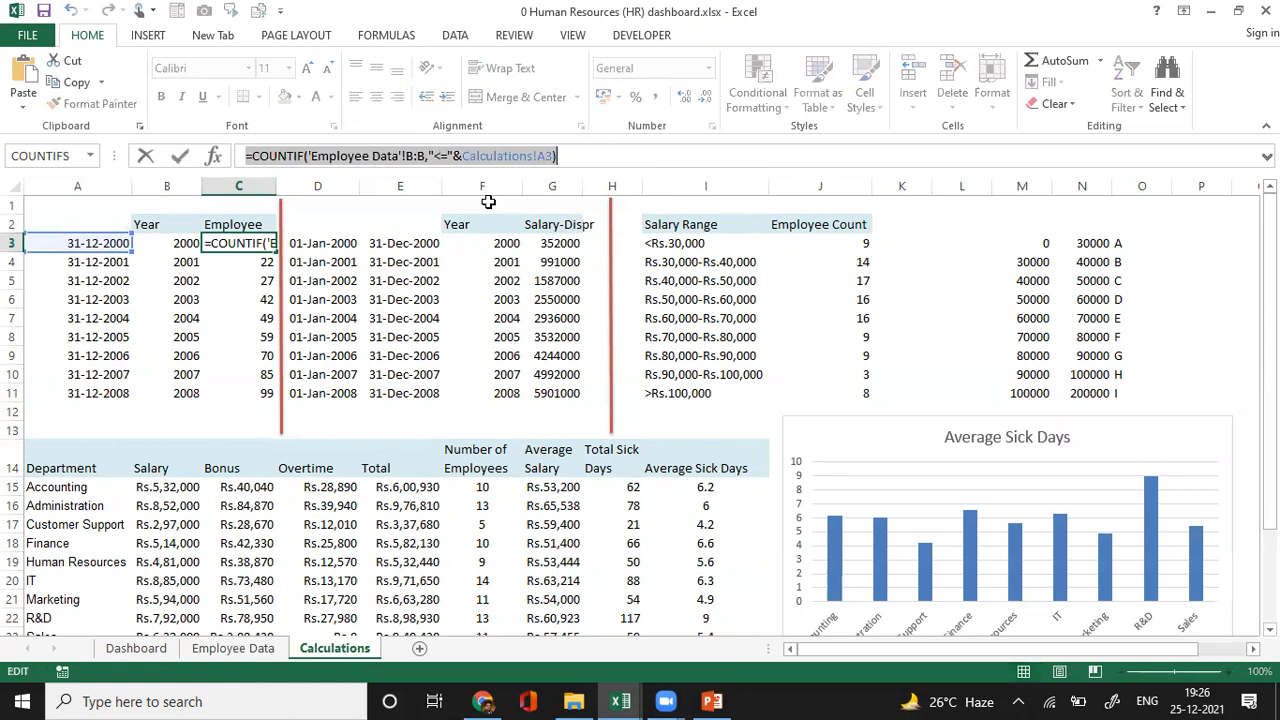
key("Escape")
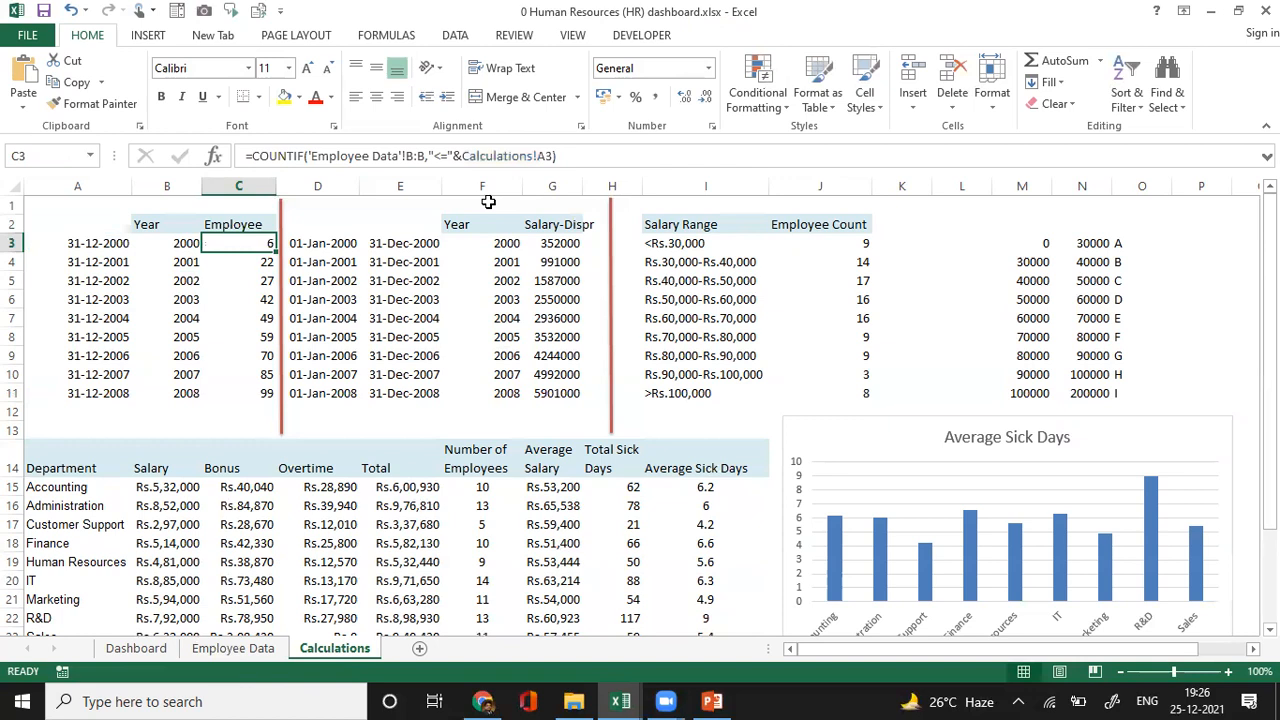
- Compare the Salary-Dispr formula for 2000 with the Employee Count formulas for the salary ranges up to >Rs.100,000
left_click(560, 250)
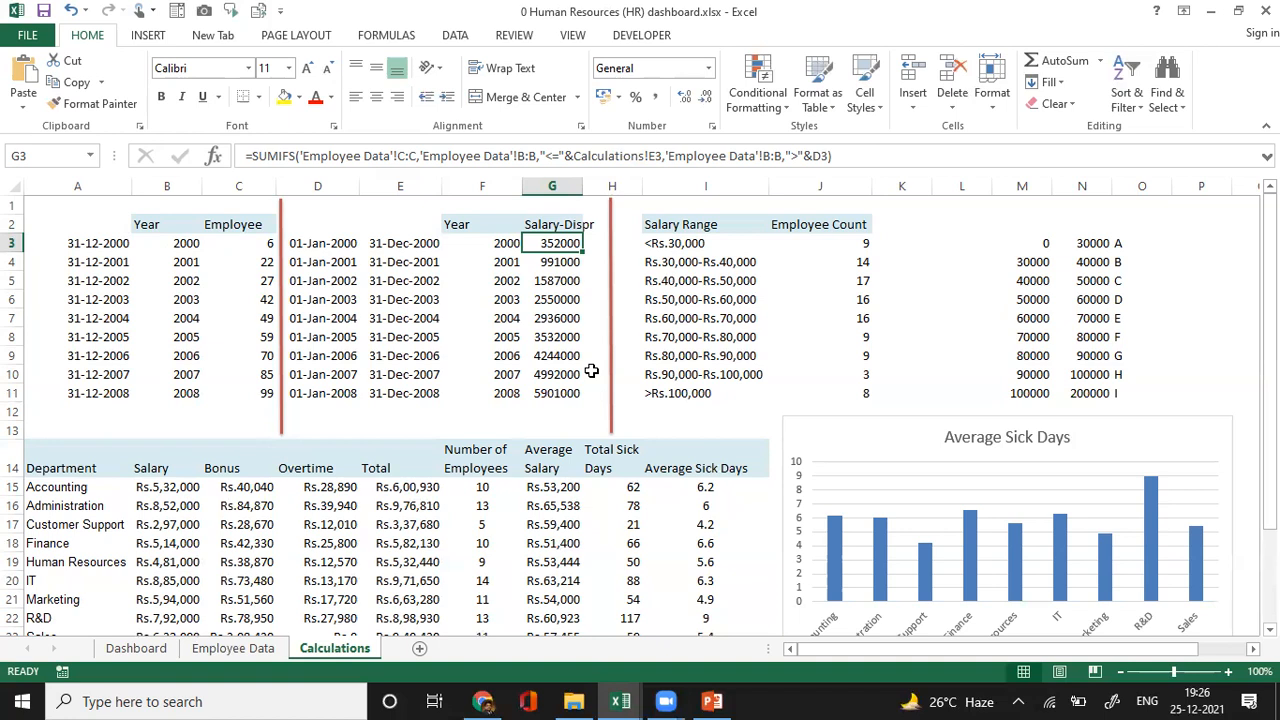
left_click(850, 246)
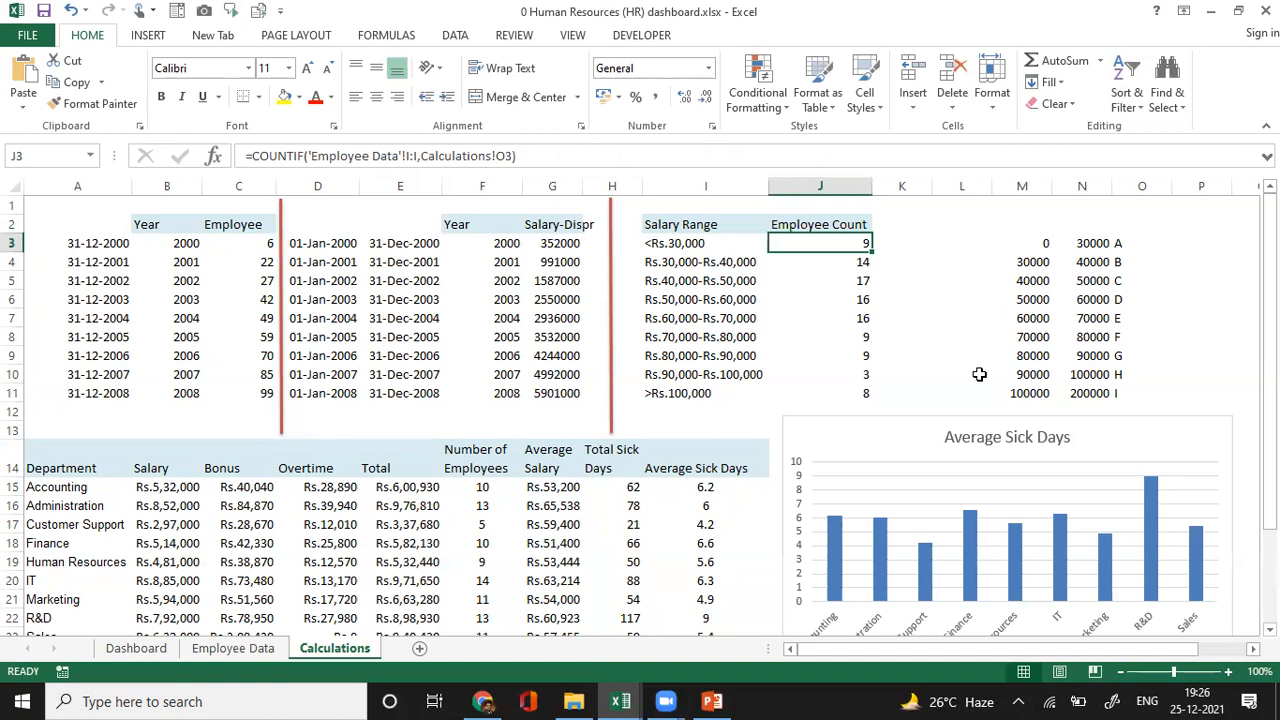
left_click(851, 393)
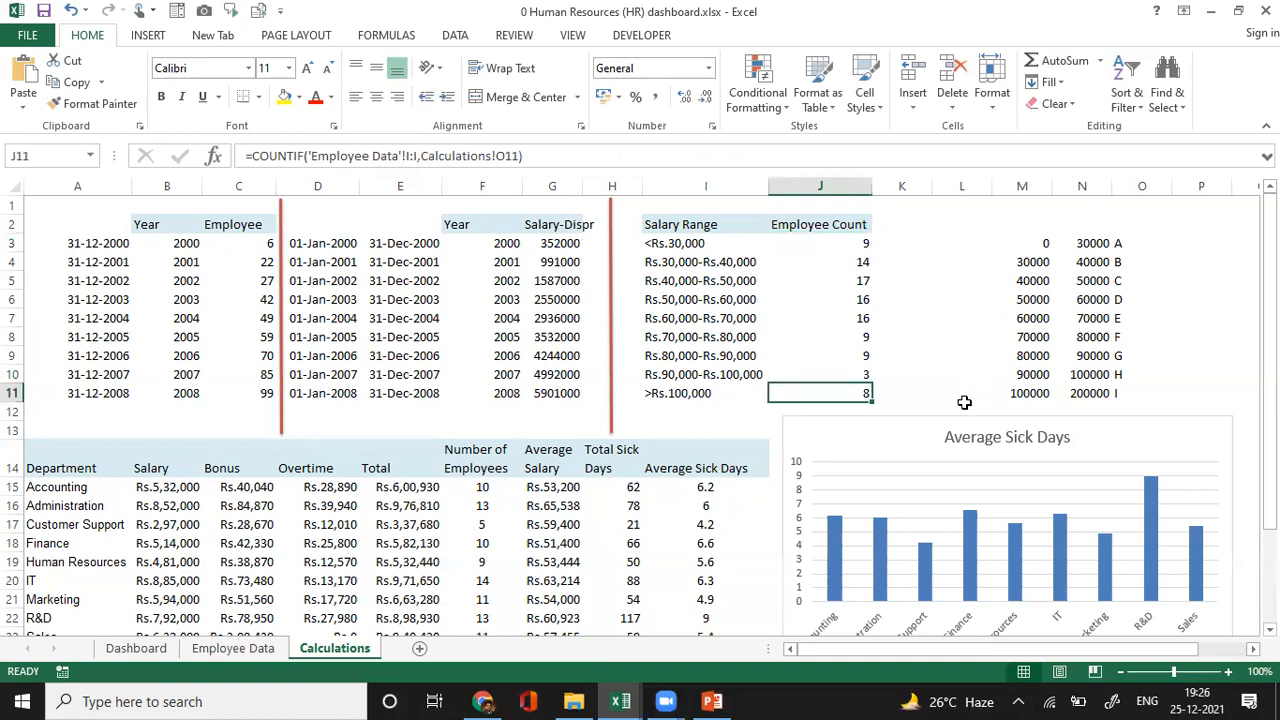
key("Up")
key("Up")
key("Up")
key("Up")
key("Up")
key("Up")
key("Up")
key("Up")
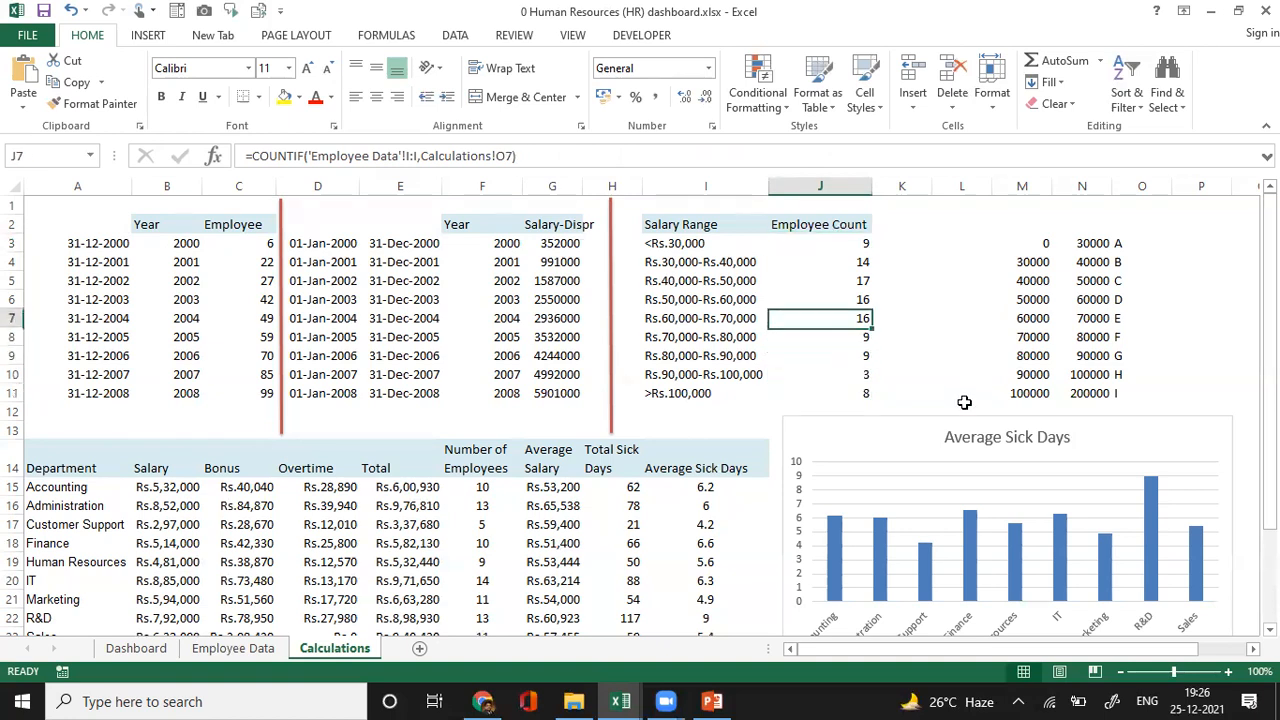
key("Down")
key("Down")
key("Down")
key("Down")
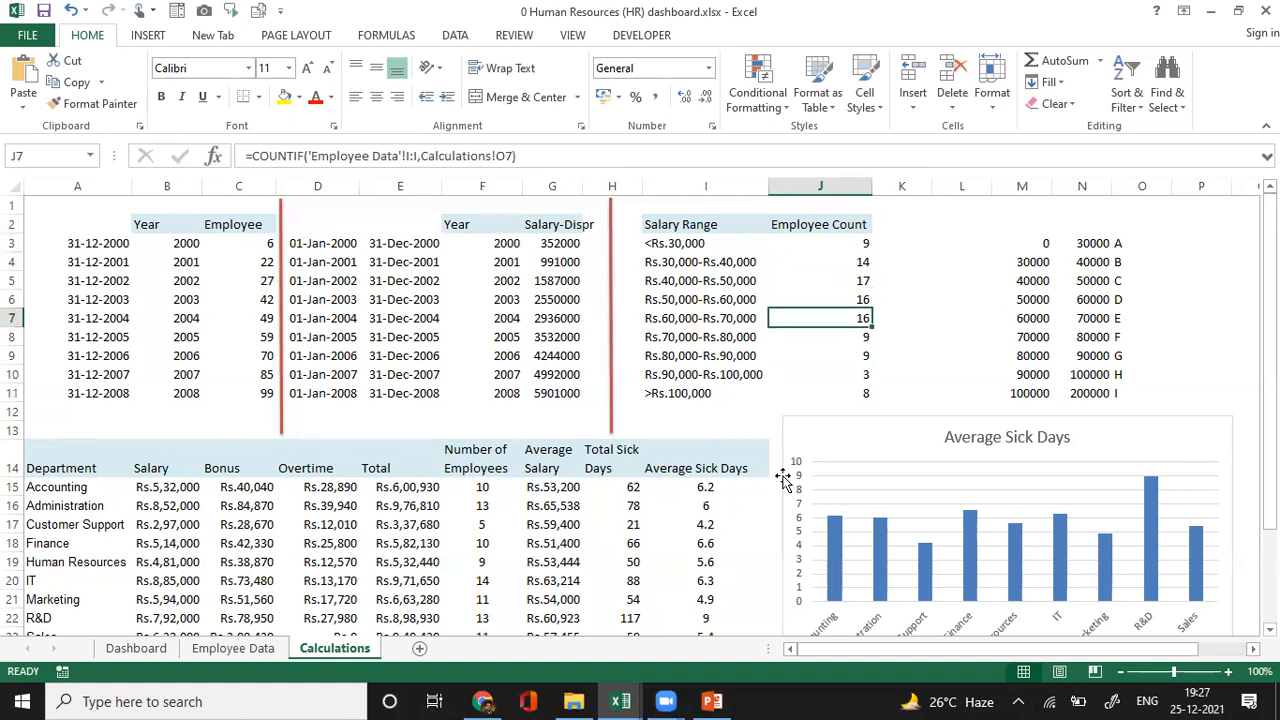
- Examine the Total Sick Days SUMIF formulas for each department in the department summary table
left_click(593, 503)
key("Down")
key("Down")
key("Down")
key("Down")
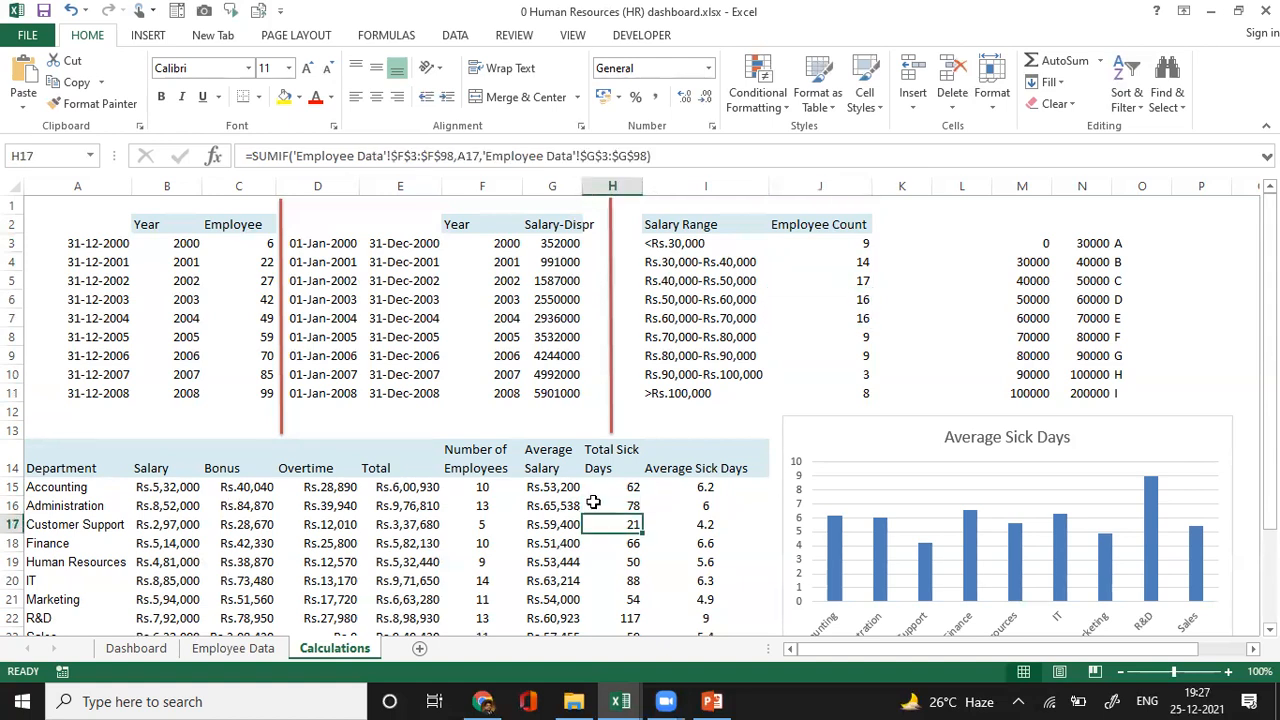
key("Down")
key("Down")
key("Down")
key("Down")
key("Down")
key("Down")
key("Down")
key("Down")
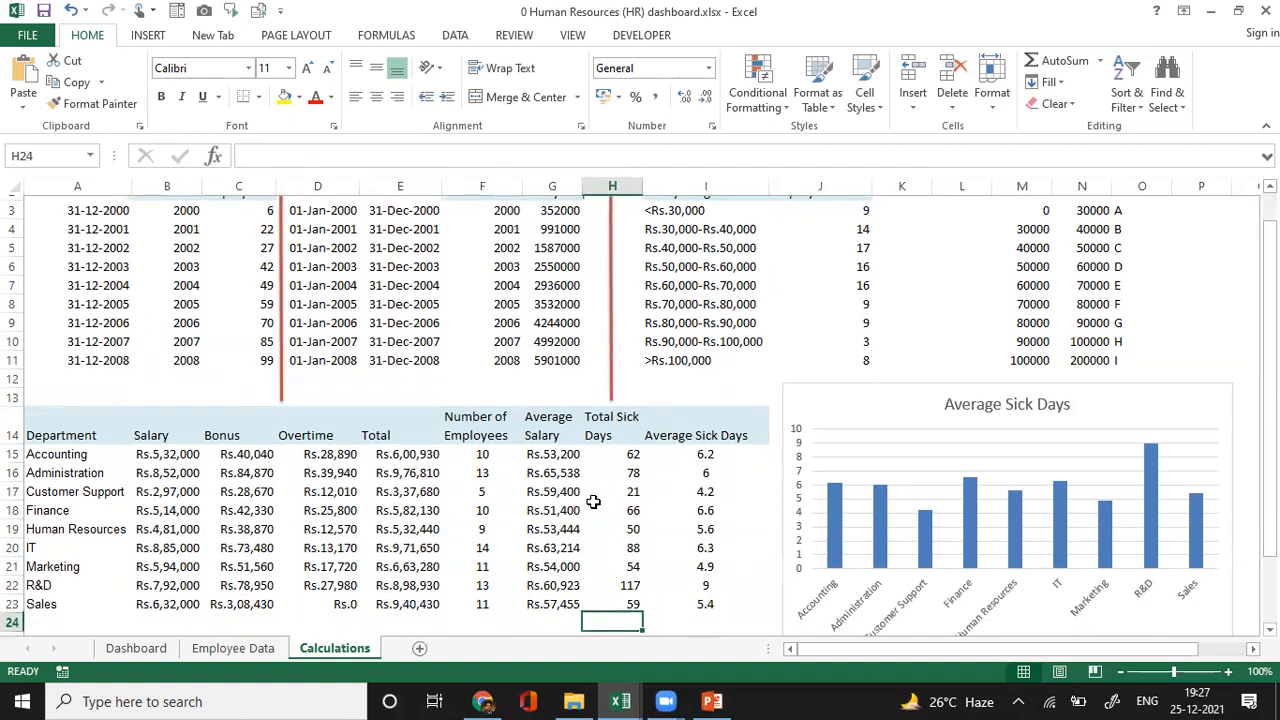
key("Up")
key("Up")
key("Up")
key("Up")
key("Up")
key("Up")
key("Up")
key("Up")
key("Up")
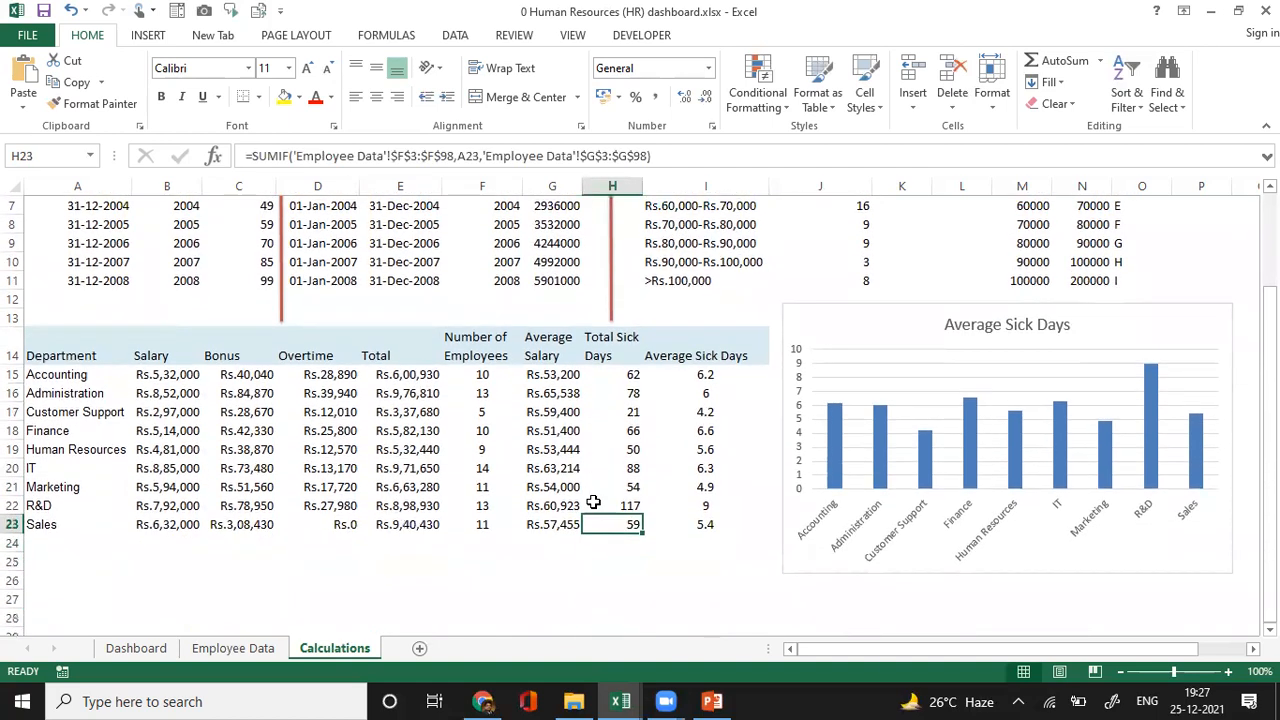
- Examine the department summary table across to the Salary column and up to the Accounting row
key("Left")
key("Left")
key("Up")
key("Left")
key("Left")
key("Left")
key("Left")
key("Up")
key("Up")
key("Up")
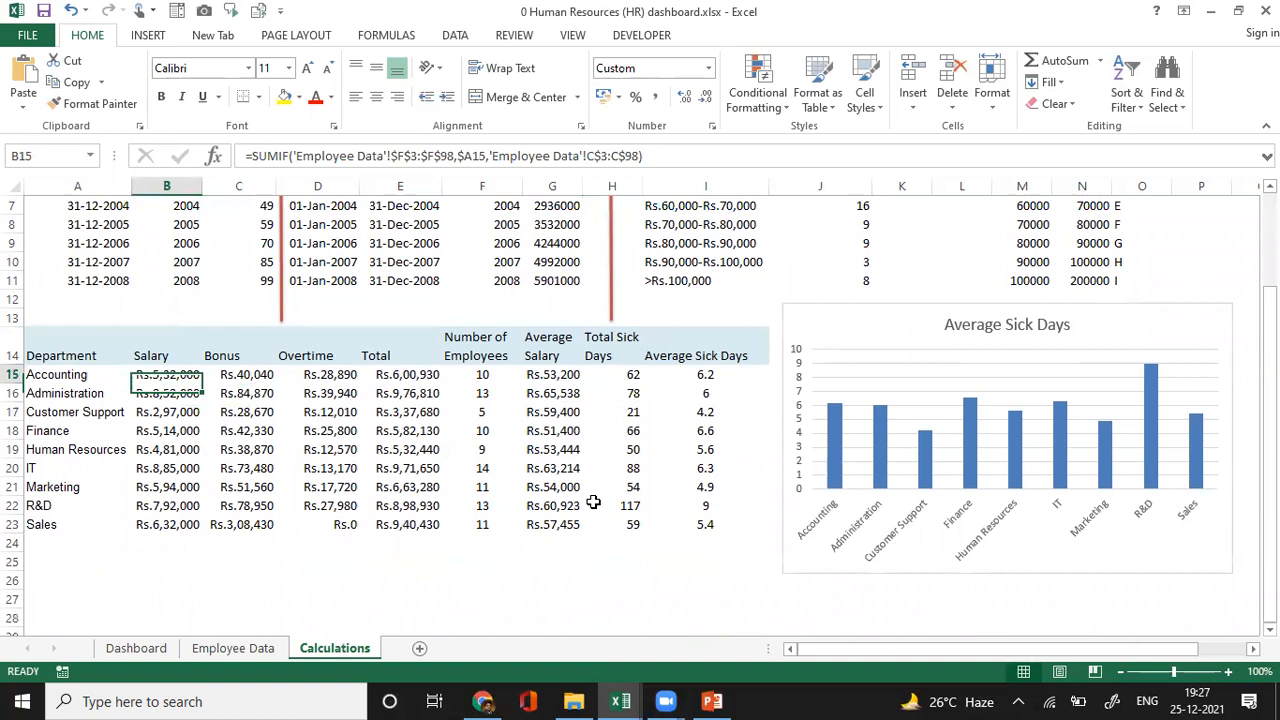
key("Left")
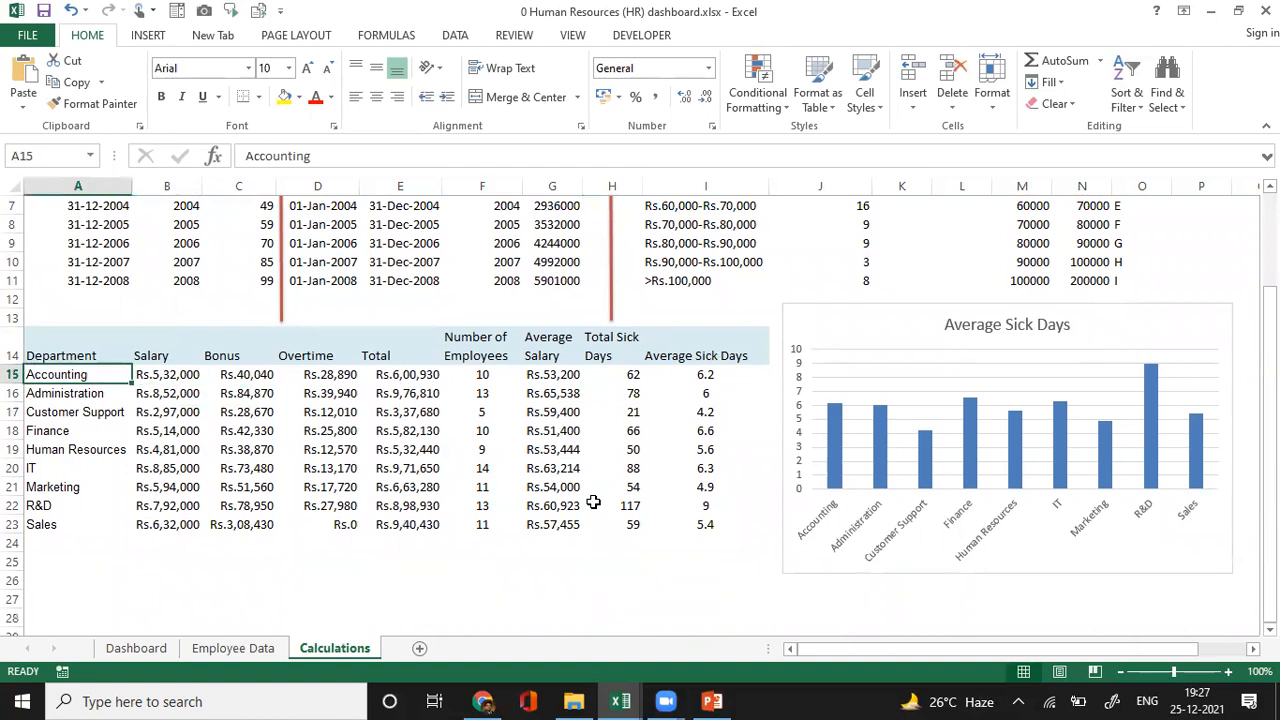
- Examine the Salary, Bonus and Overtime SUMIF formulas in the Accounting row of the department summary table
key("Right")
key("Right")
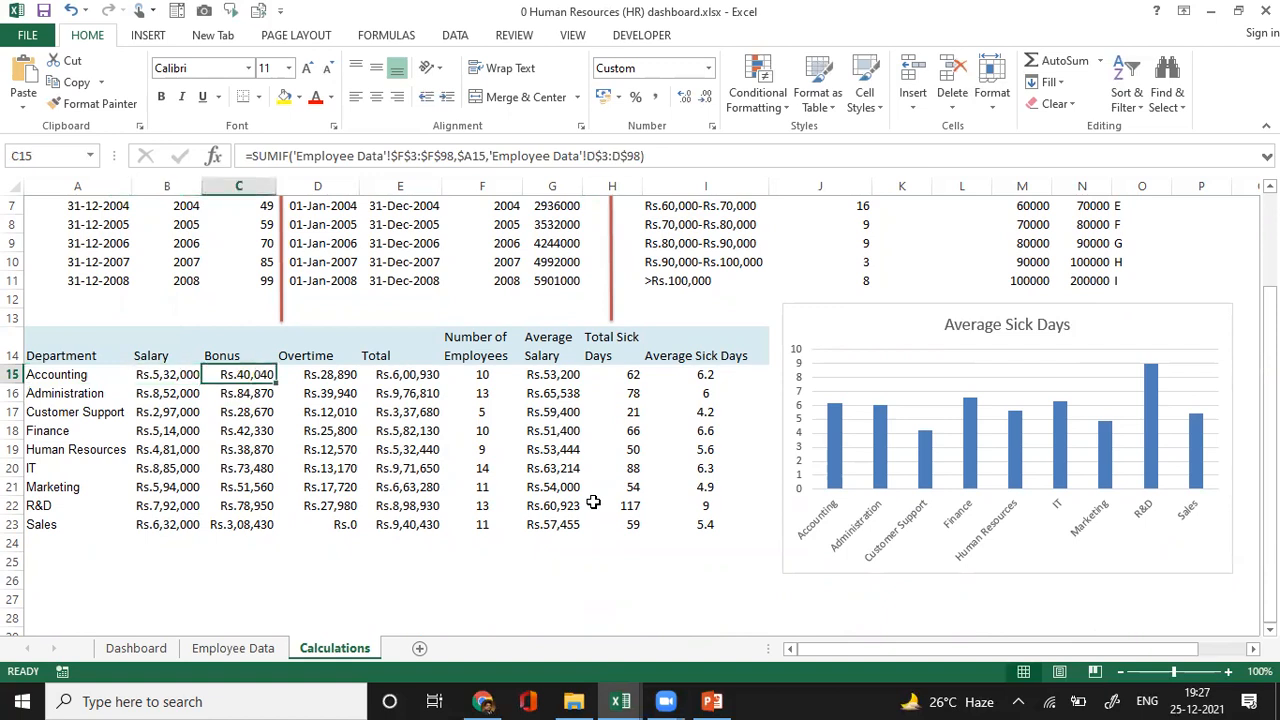
key("Right")
key("Left")
key("Left")
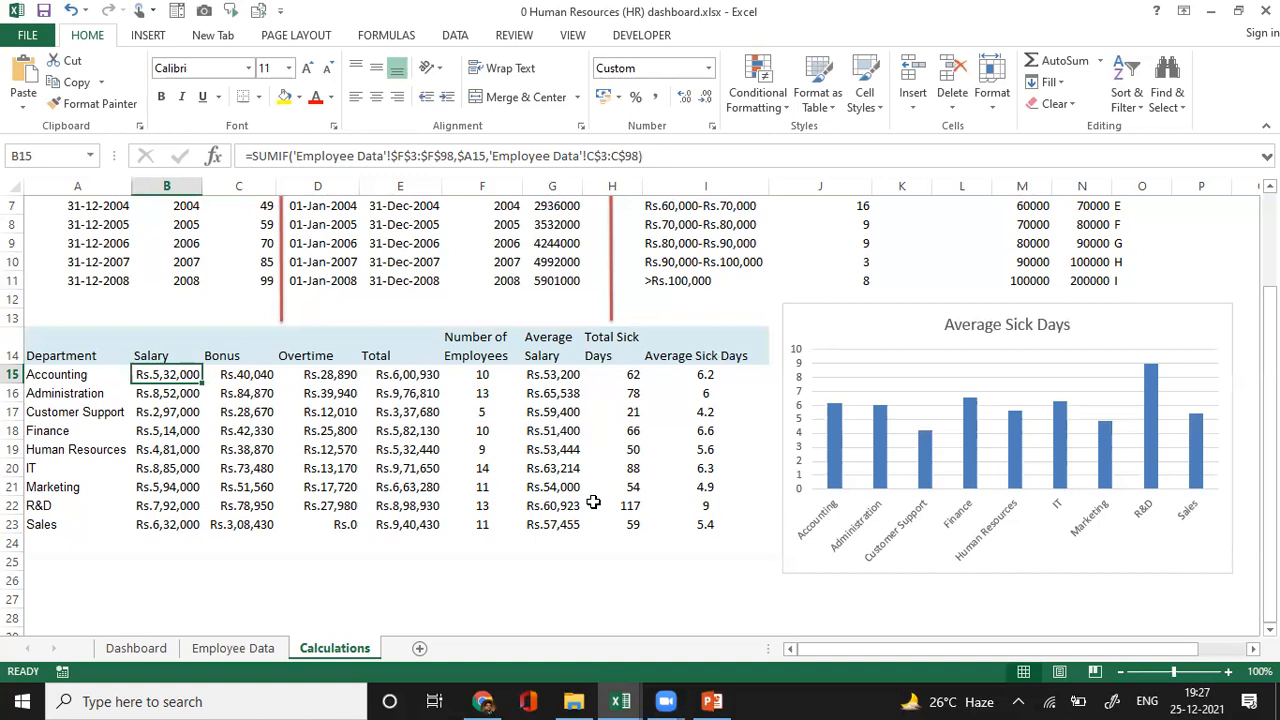
- Review the Total Sick Days column upward from the Finance row and return to cell H1 of the Calculations sheet
left_click(620, 433)
key("Up")
key("Up")
key("Up")
key("Up")
key("Up")
key("Up")
key("Up")
key("Up")
key("Up")
key("Up")
key("Up")
key("Up")
key("Up")
key("Up")
key("Up")
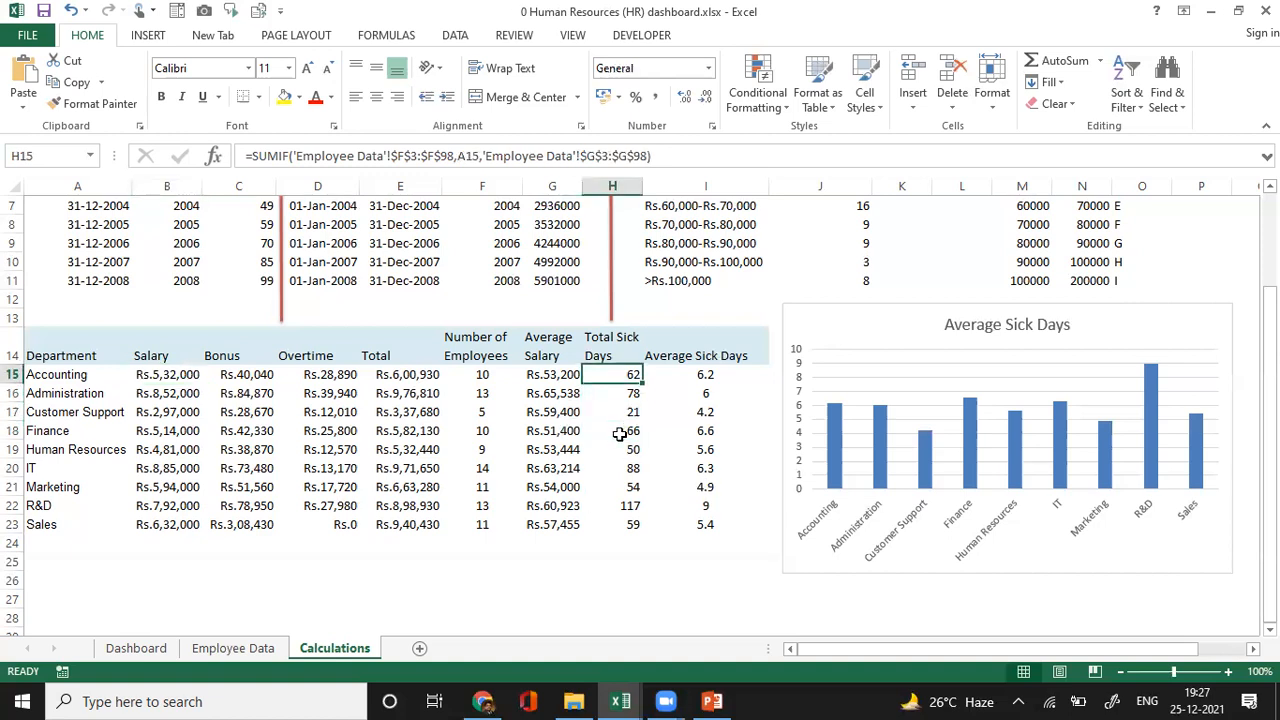
key("Up")
key("Up")
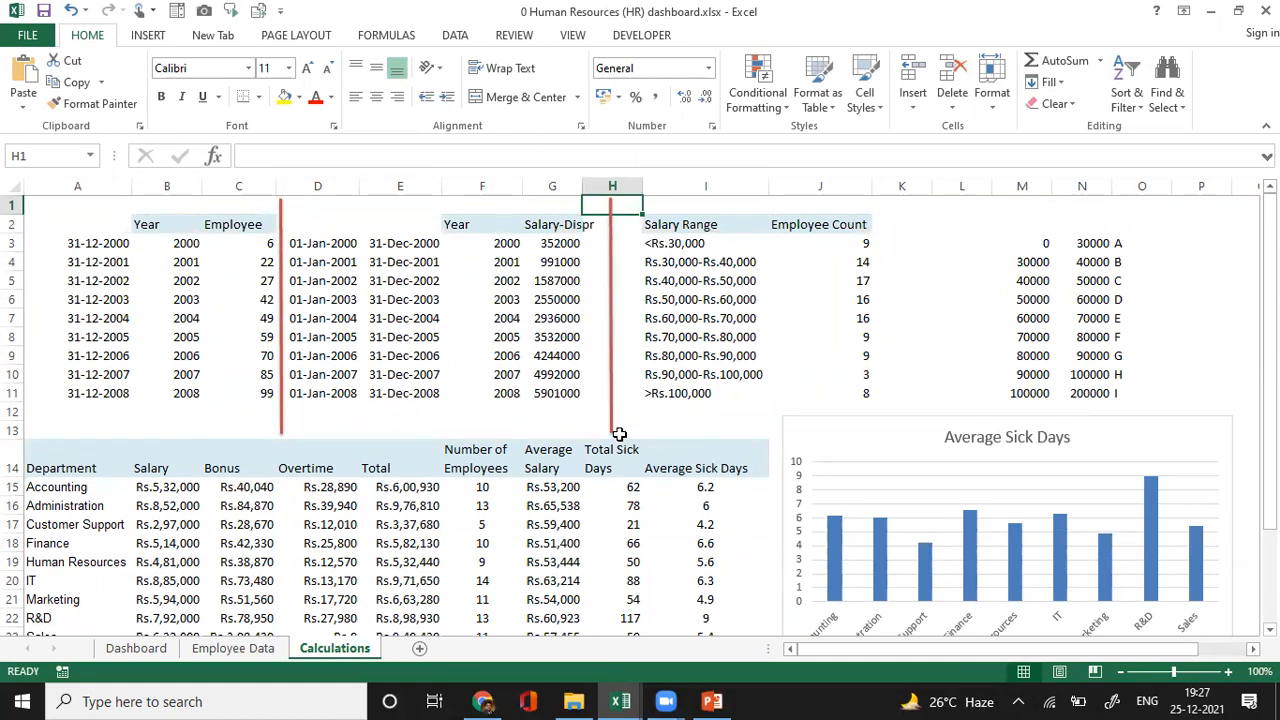
- Compare the Dashboard's Number of Employees by Year chart with the Year and Employee table on the Calculations sheet
left_click(140, 649)
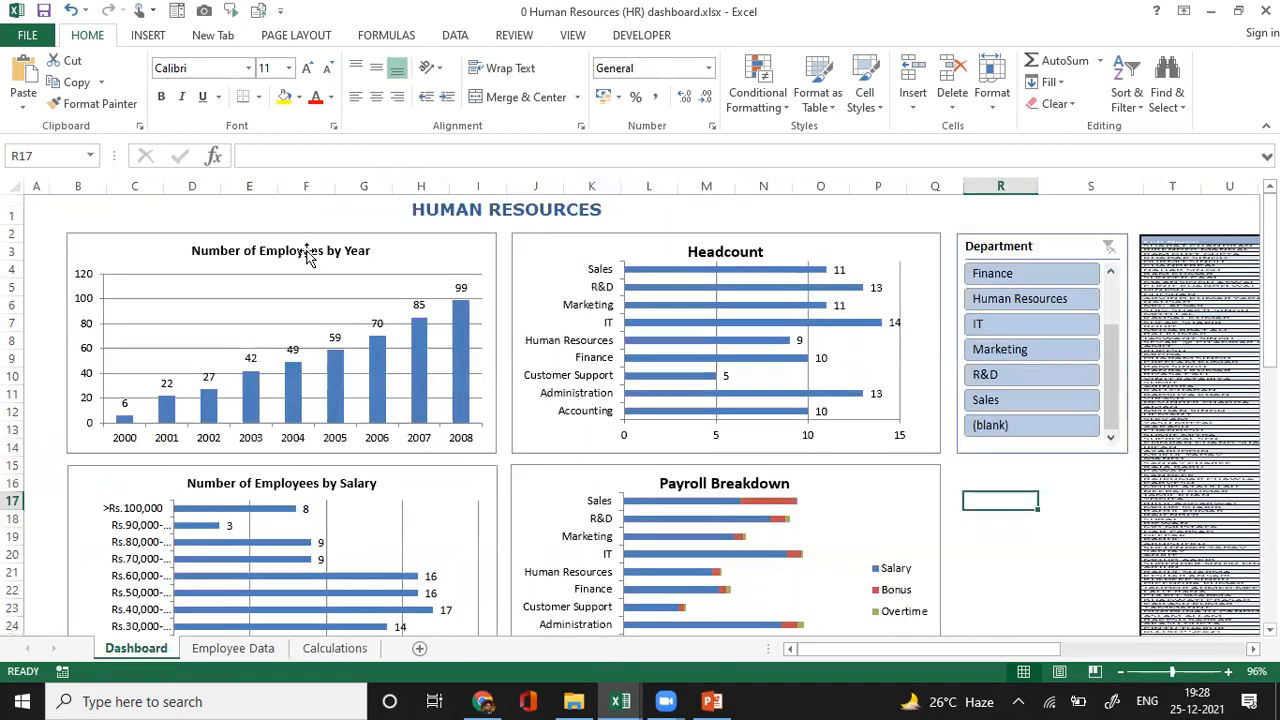
left_click(409, 257)
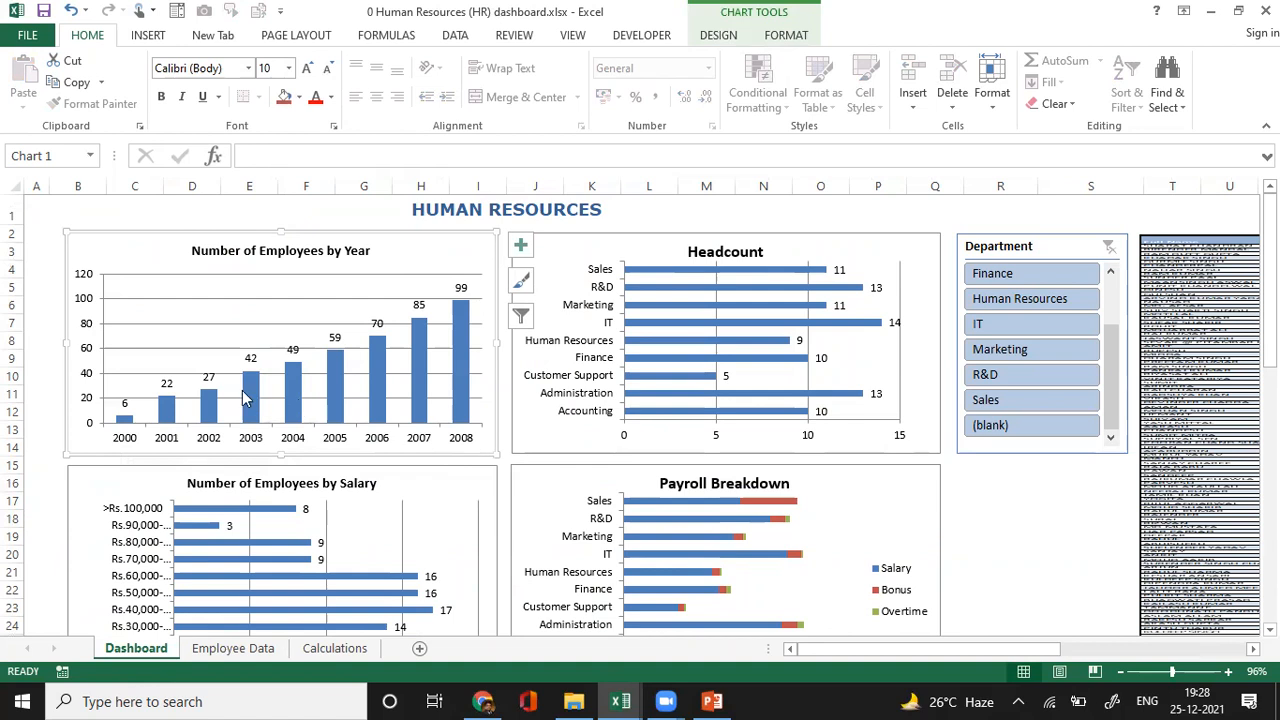
left_click(325, 650)
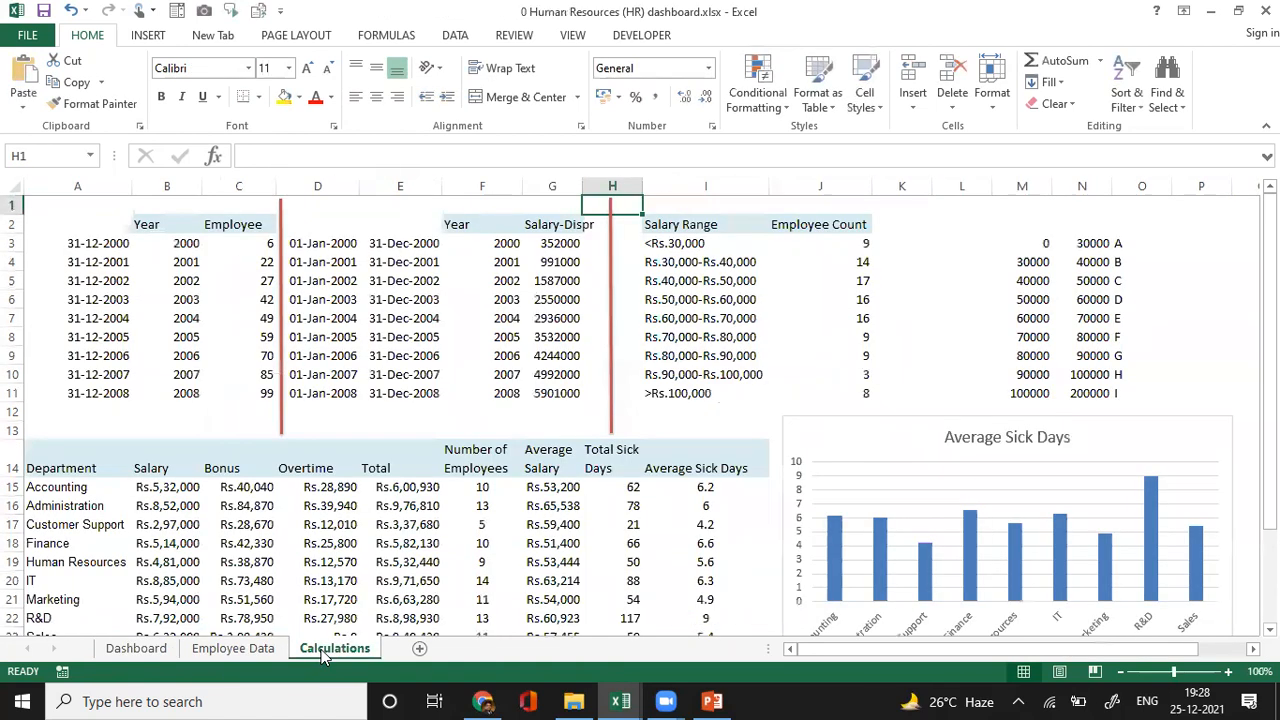
left_click(192, 355)
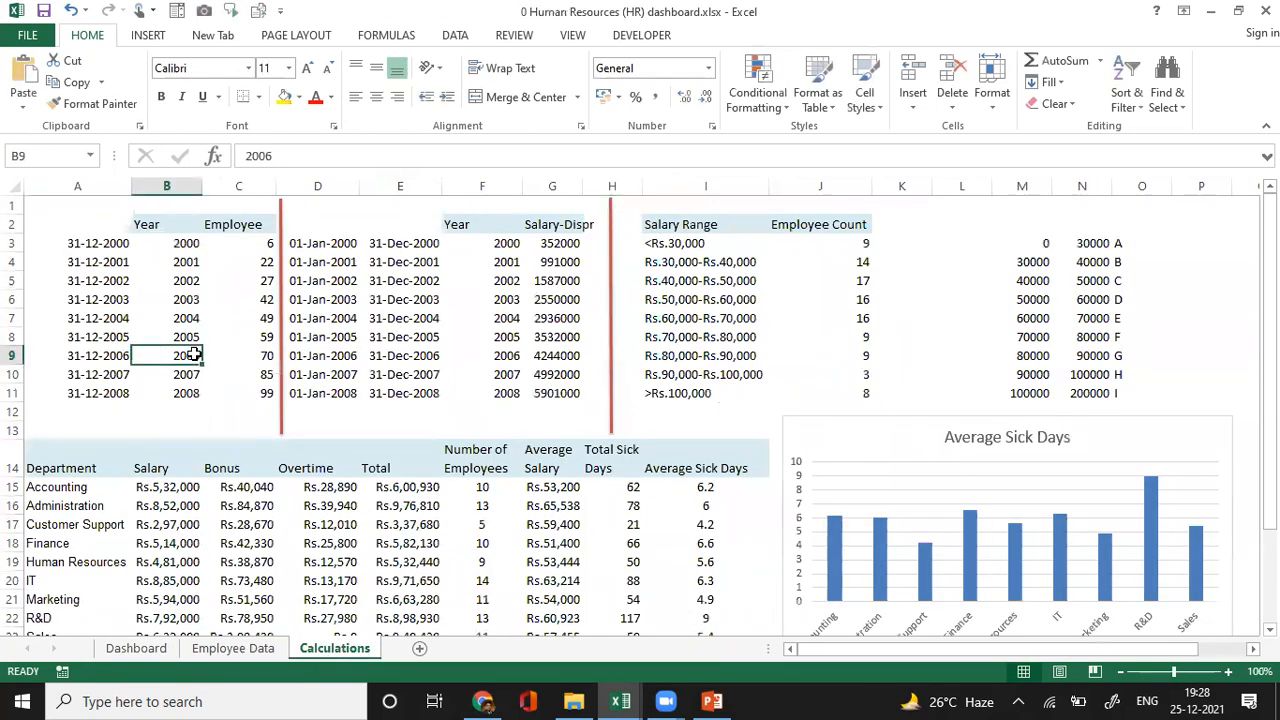
left_click(136, 649)
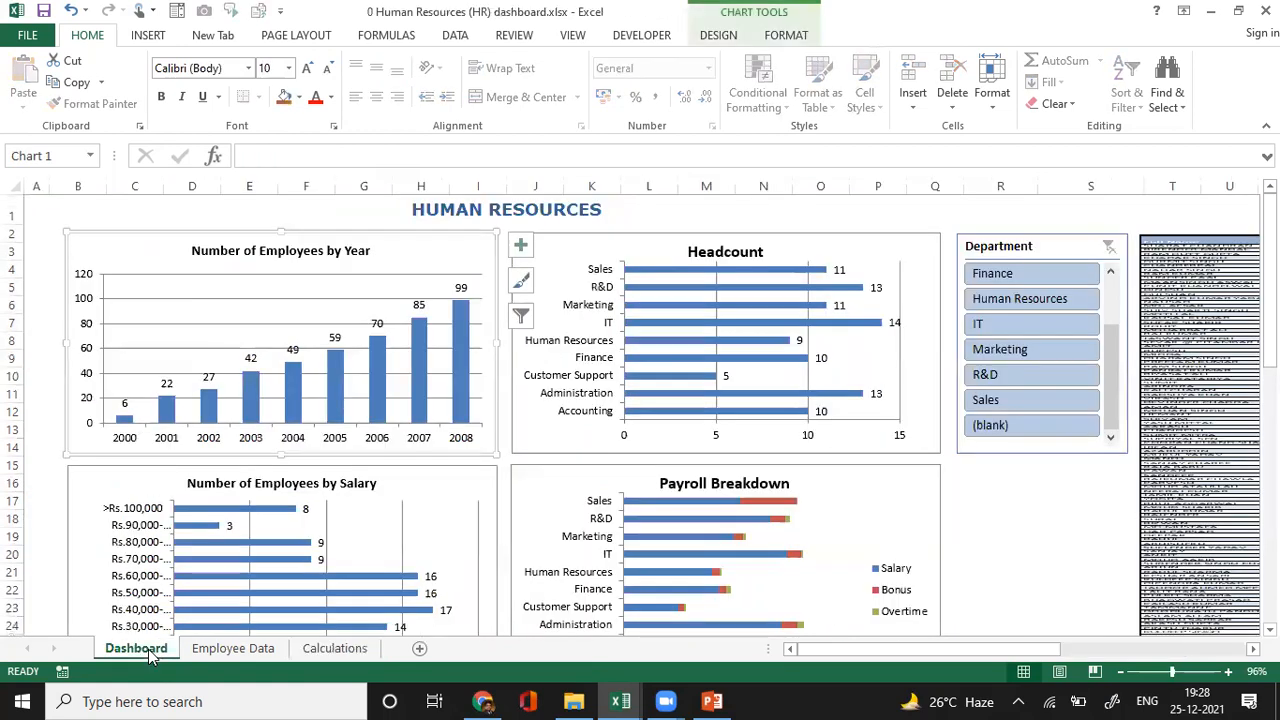
- Check which Calculations sheet range is the data source of the Number of Employees by Year chart
left_click(253, 310)
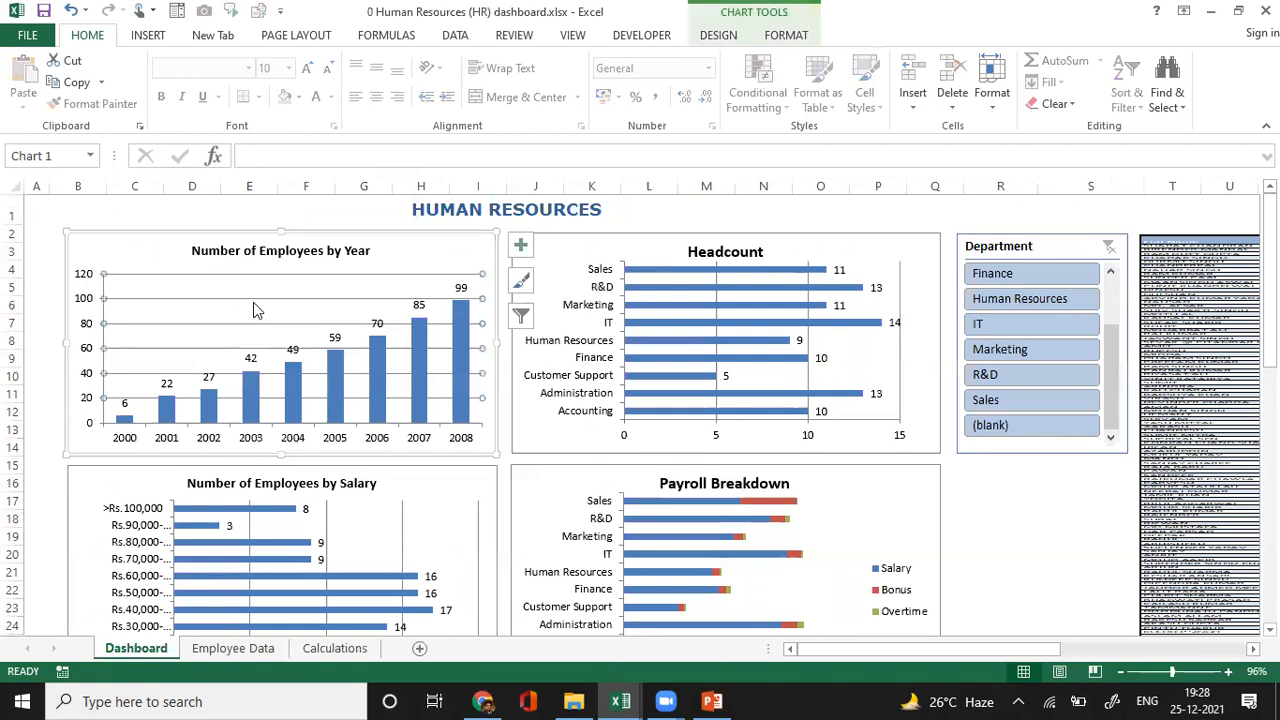
right_click(253, 310)
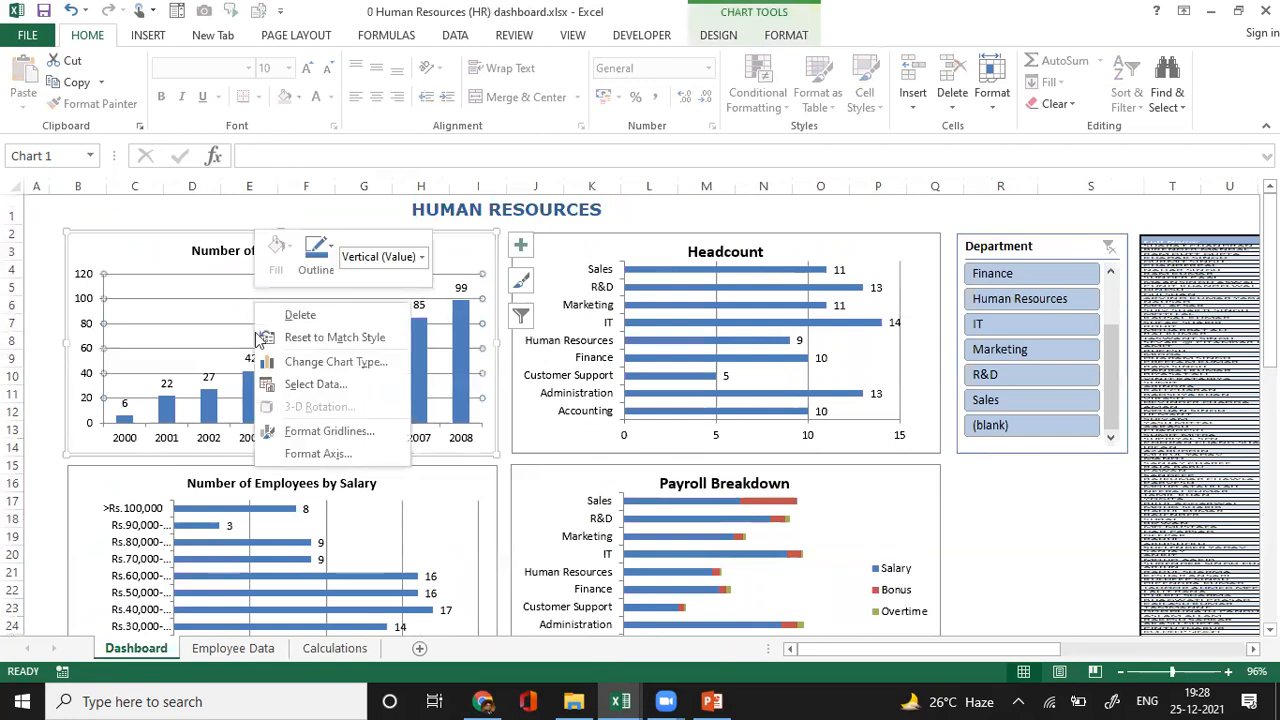
left_click(327, 385)
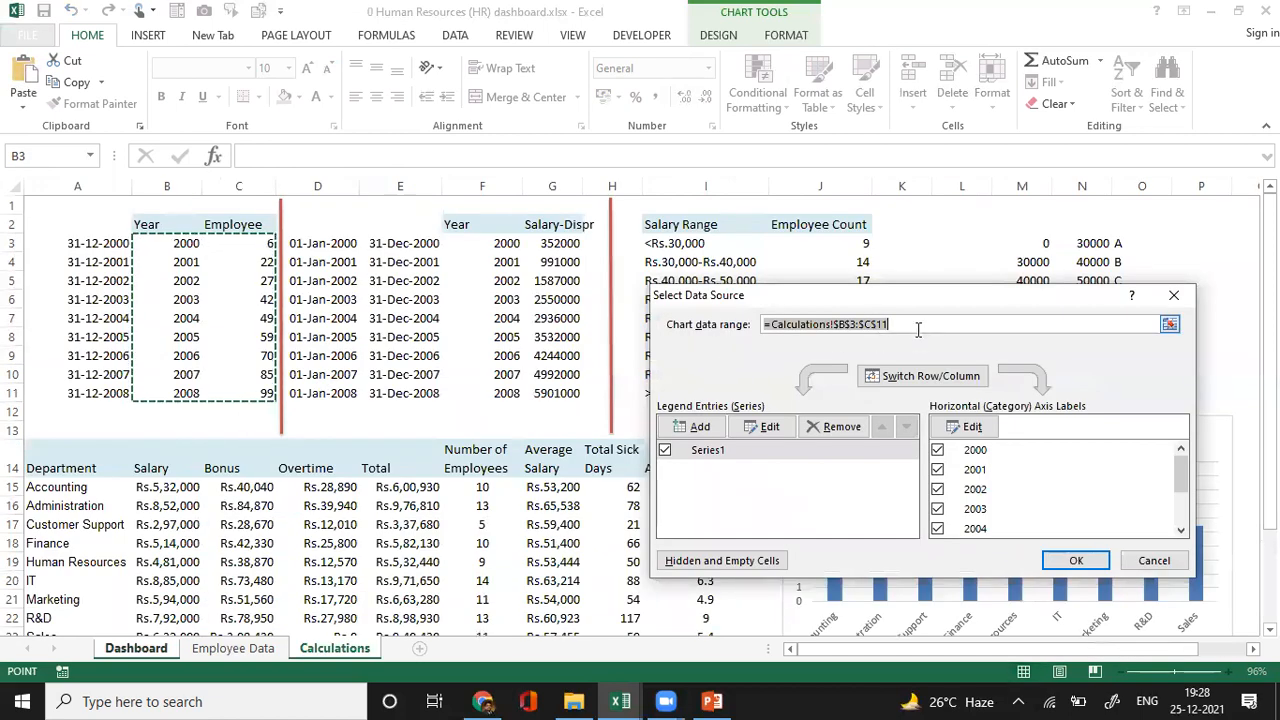
left_click(918, 325)
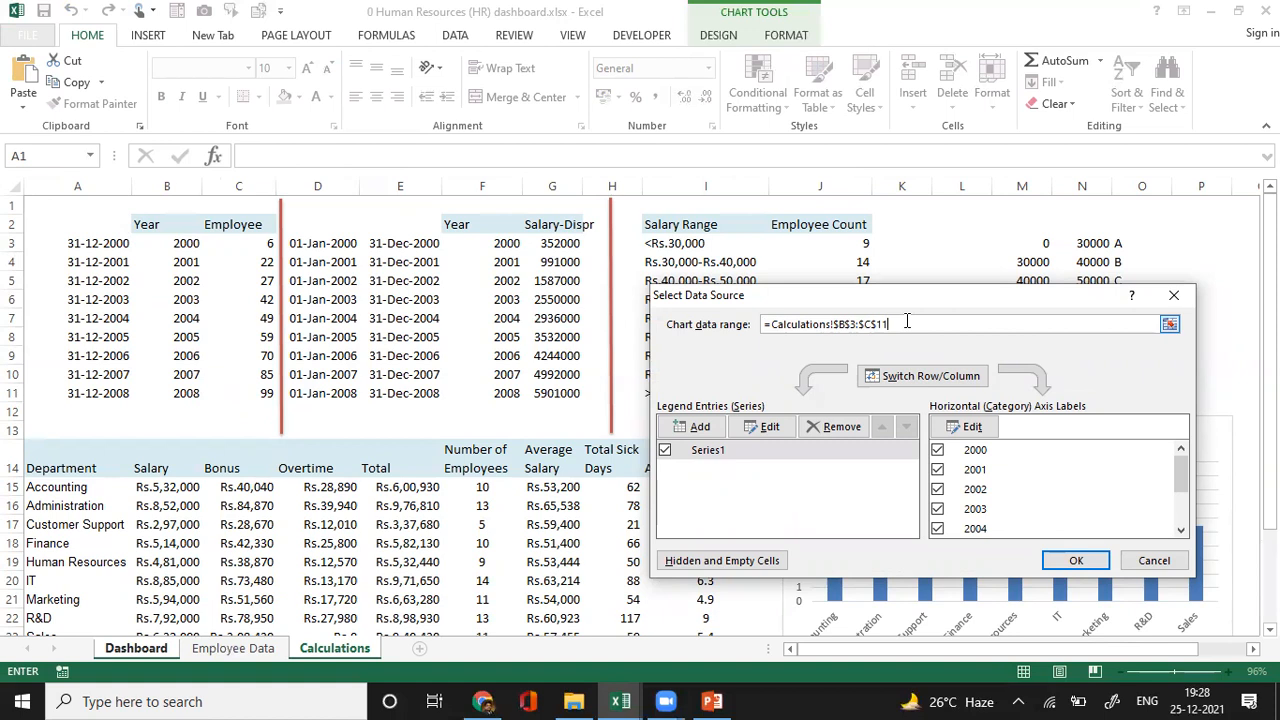
key("Return")
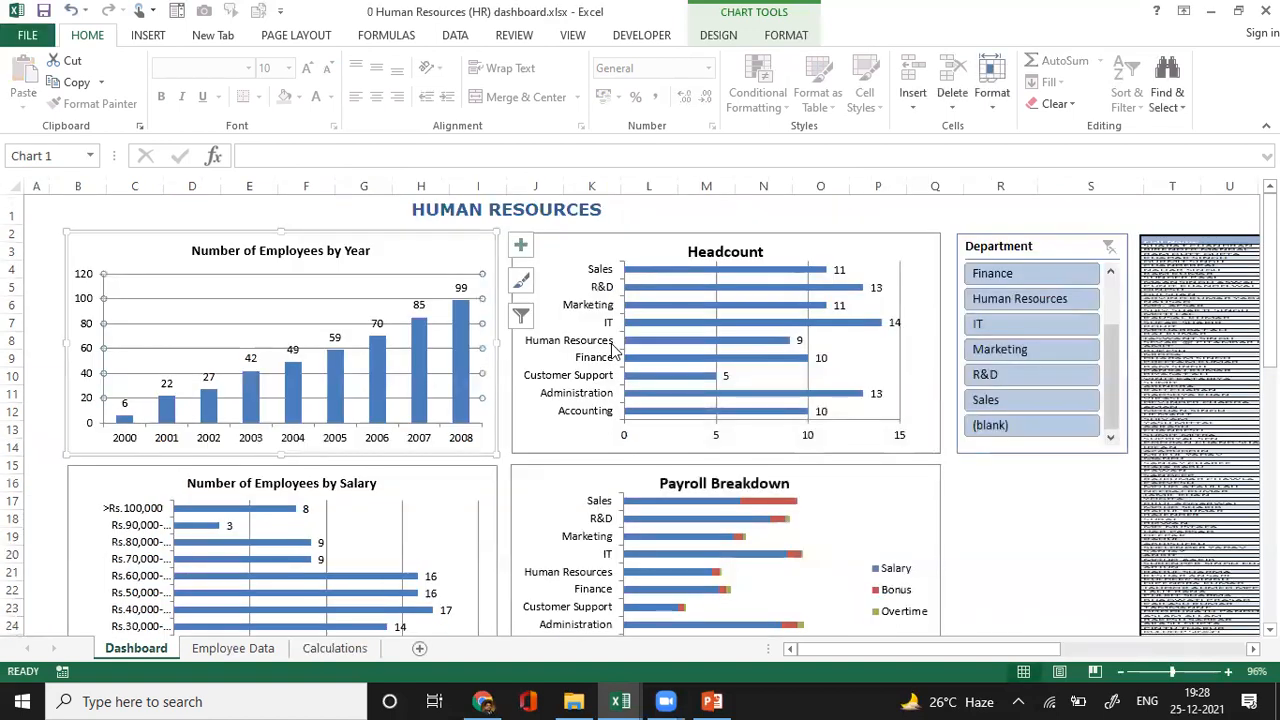
- Inspect the Headcount chart's data series and the full Number of Employees by Salary chart on the Dashboard
left_click(712, 341)
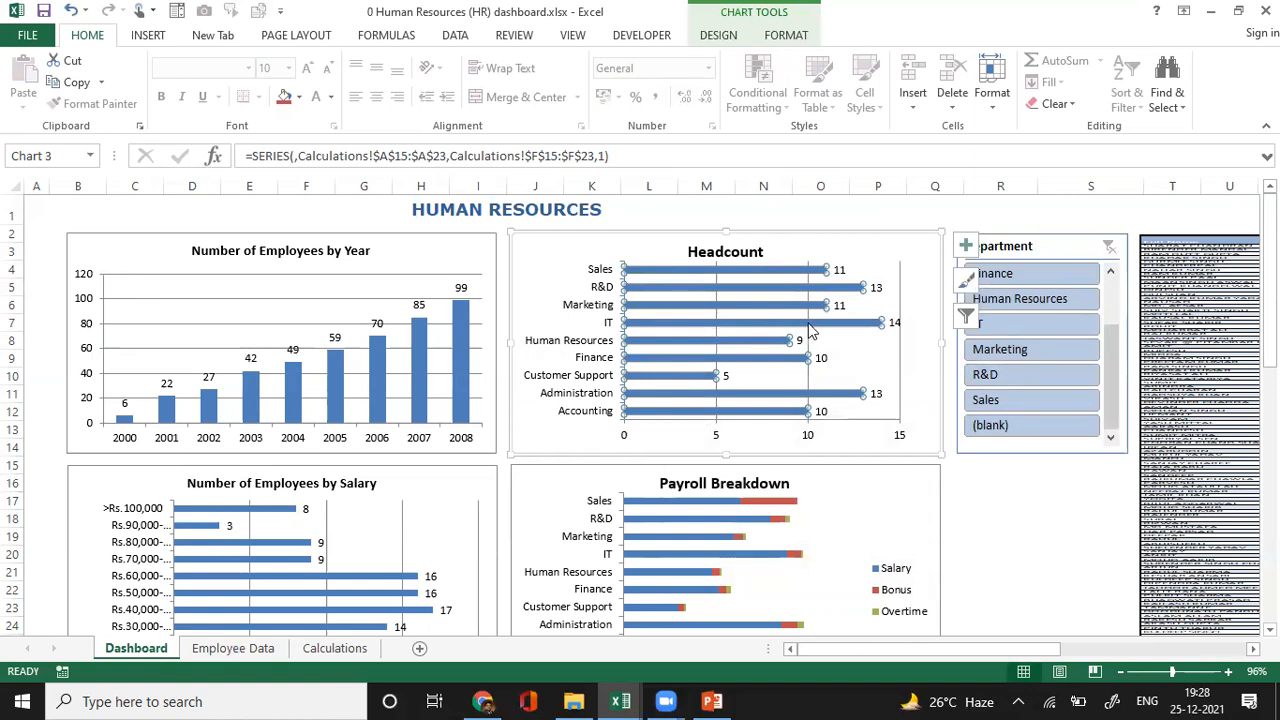
left_click(913, 345)
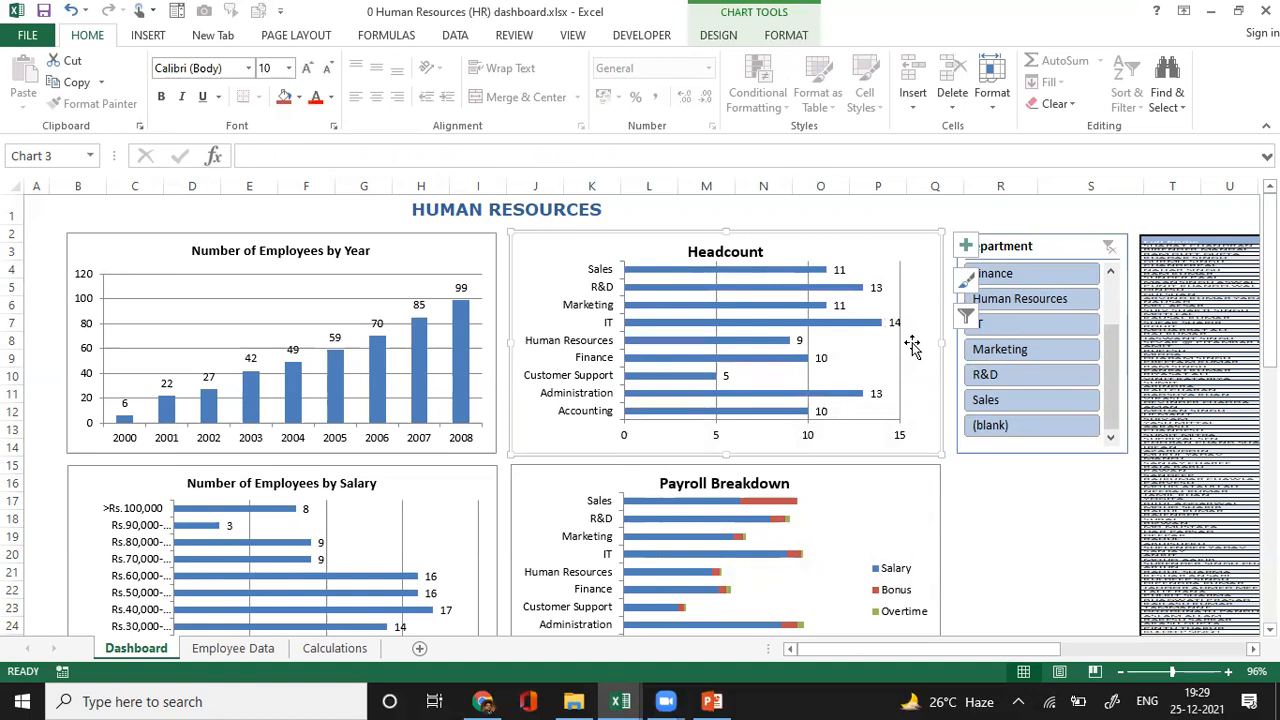
left_click(475, 484)
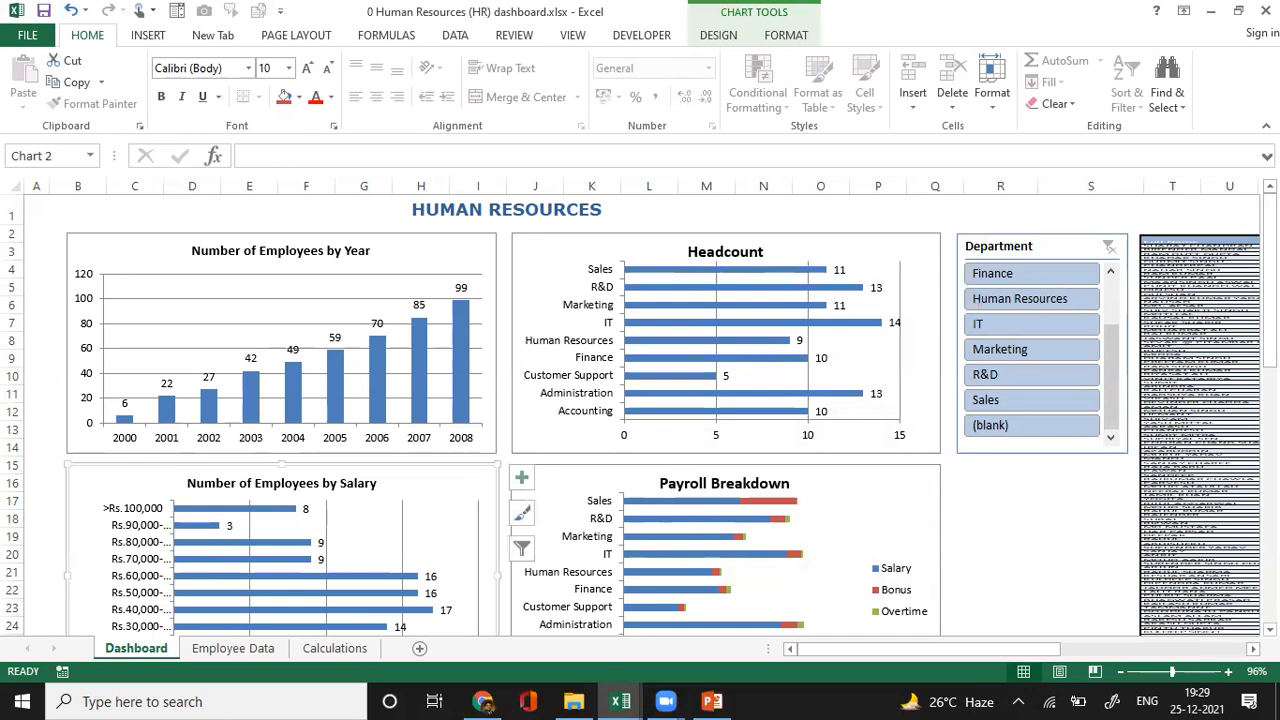
left_click(1270, 630)
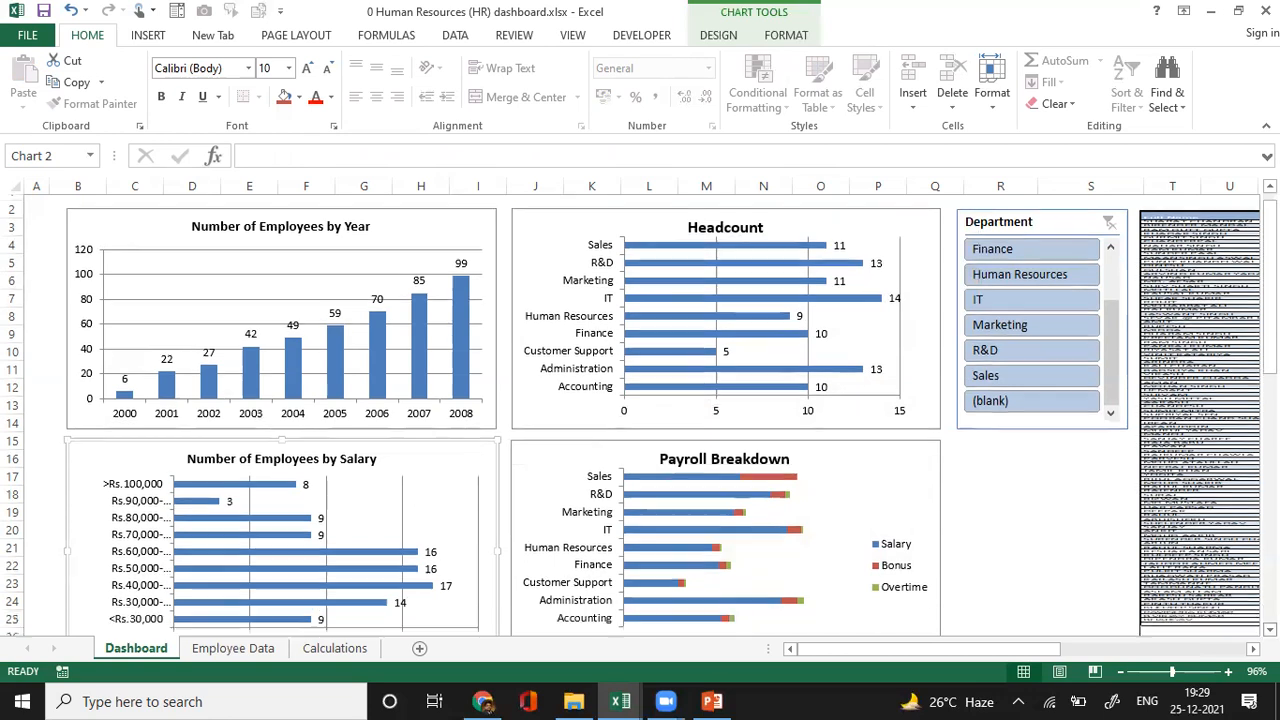
scroll(814, 531, "down", 3)
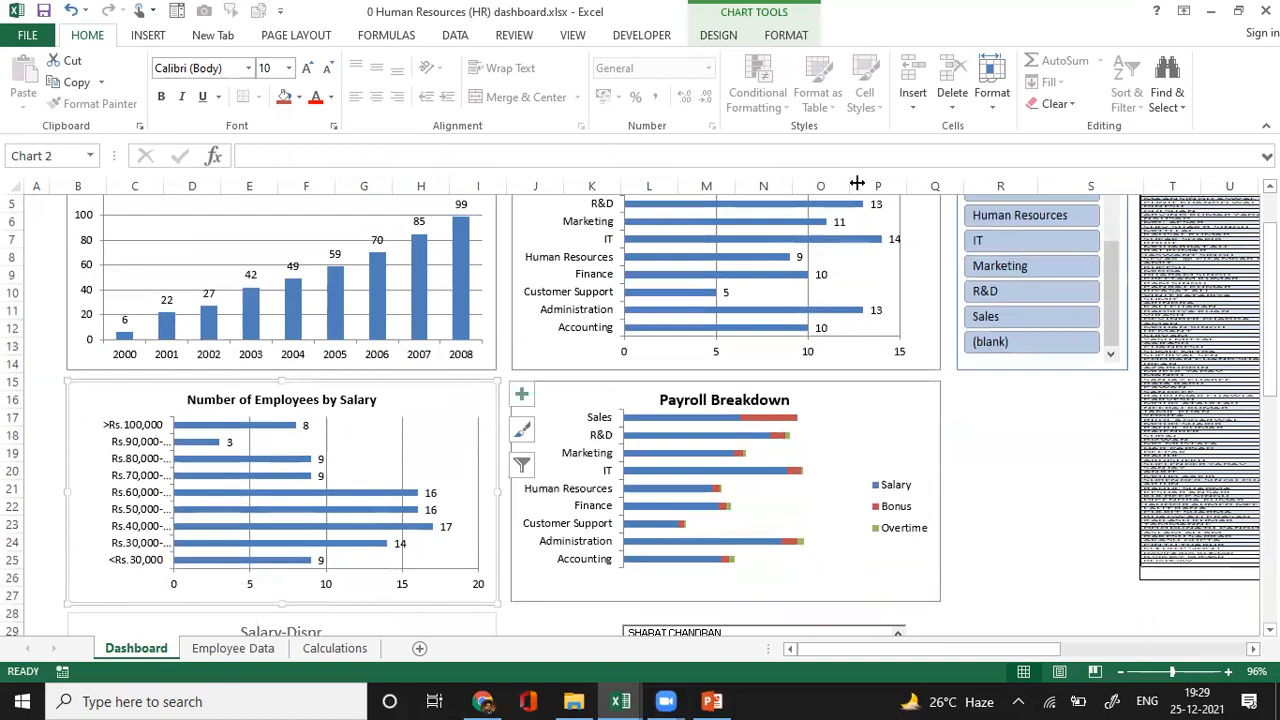
- Check the Employee Count formula for the <Rs.30,000 range on the Calculations sheet against the Dashboard's Number of Employees by Salary chart
left_click(335, 648)
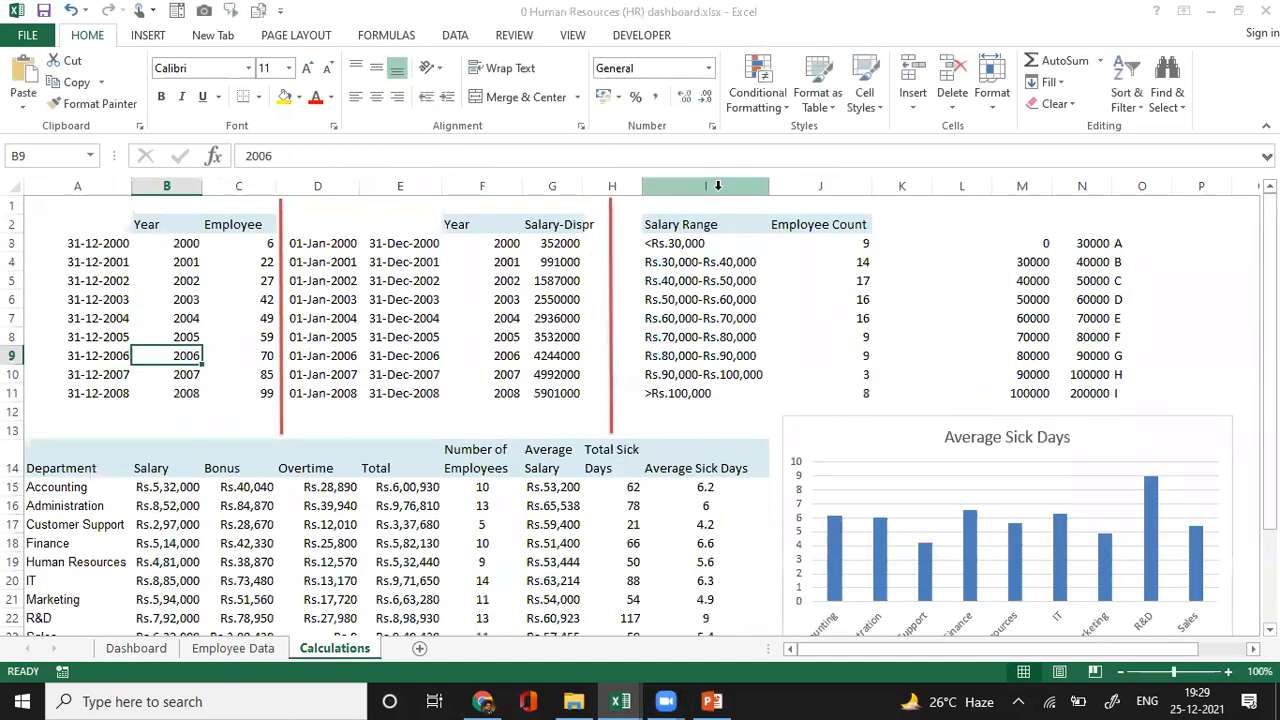
left_click(719, 301)
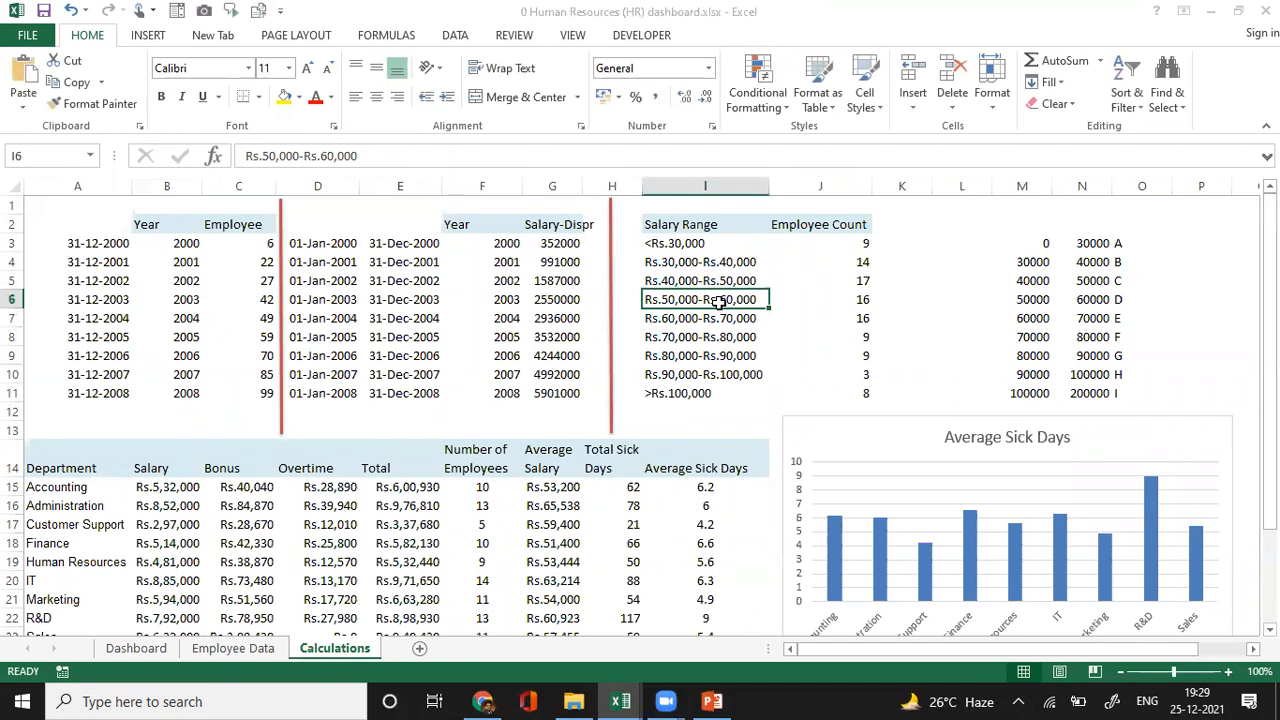
key("Up")
key("Up")
key("Right")
key("Up")
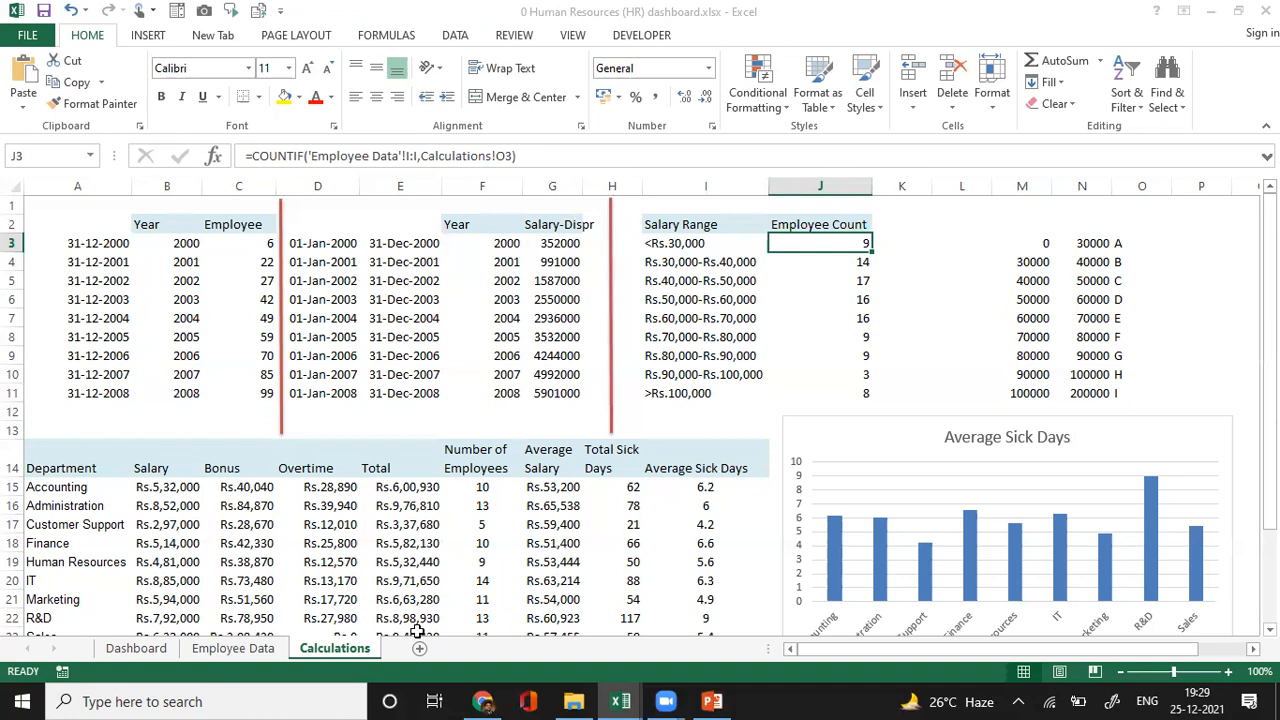
left_click(137, 648)
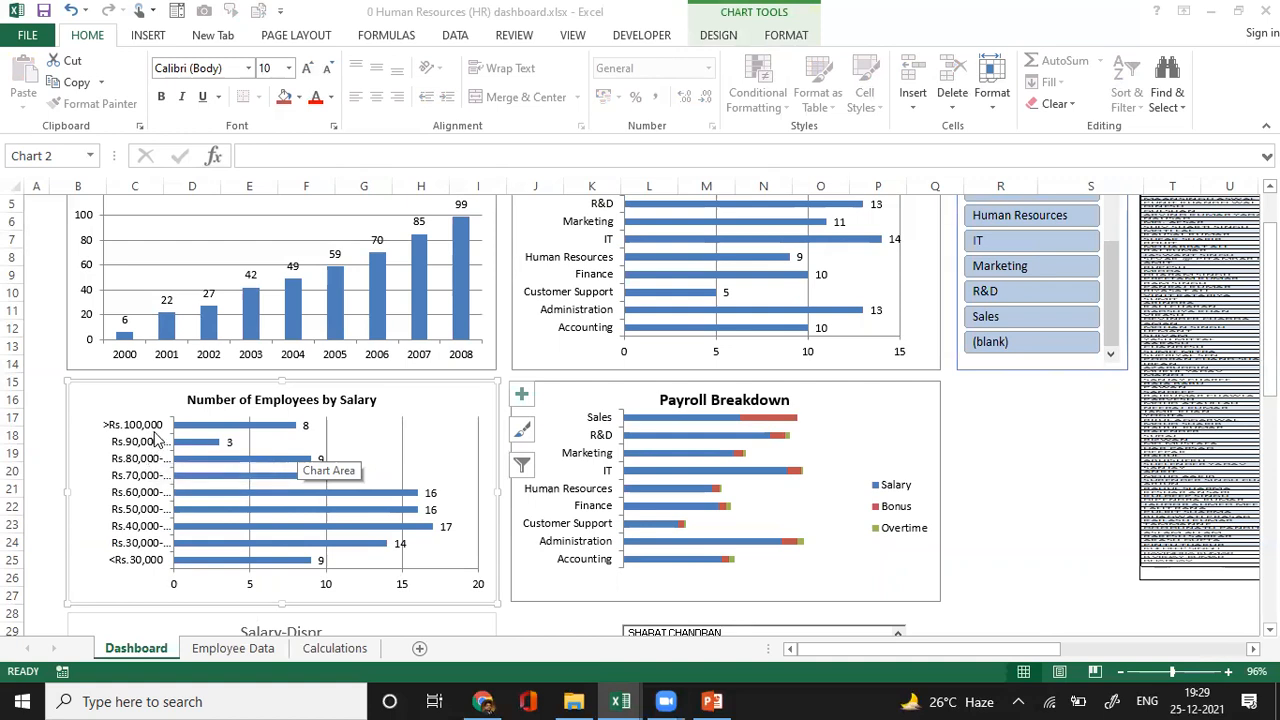
- Compare the Payroll Breakdown chart with the Customer Support Salary formula on the Calculations sheet, returning to the Dashboard
left_click(888, 458)
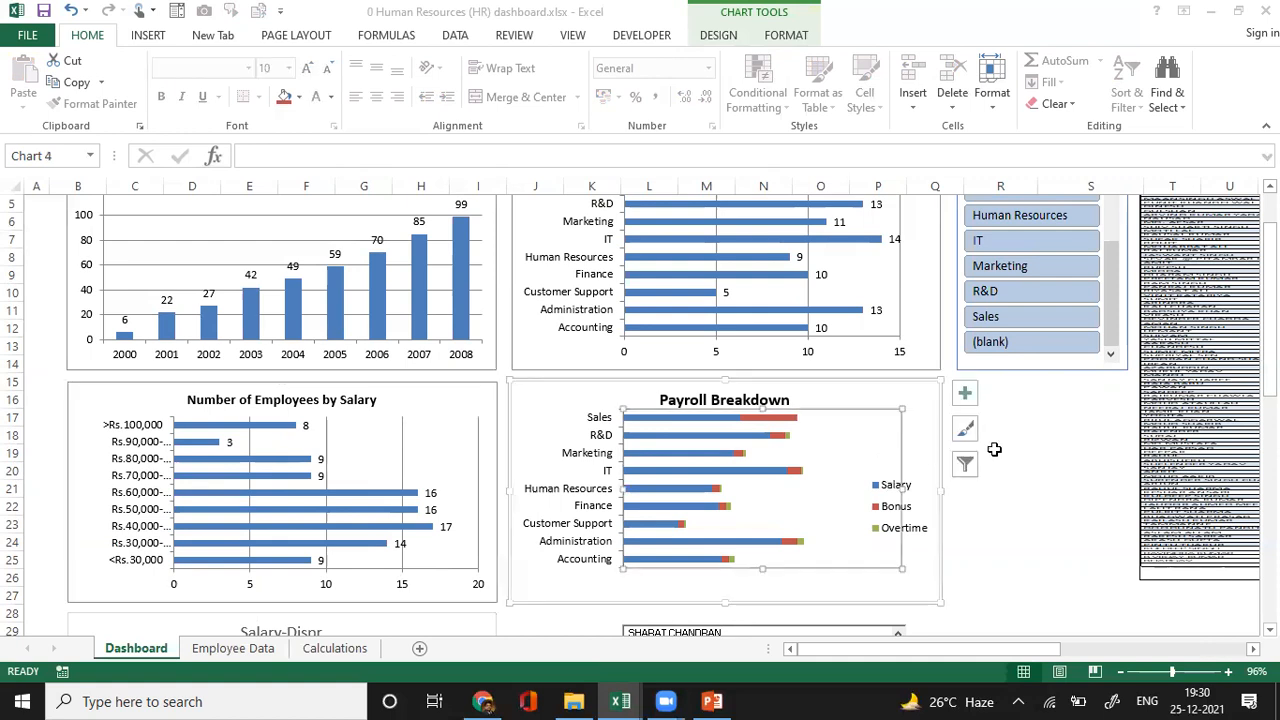
left_click(1009, 473)
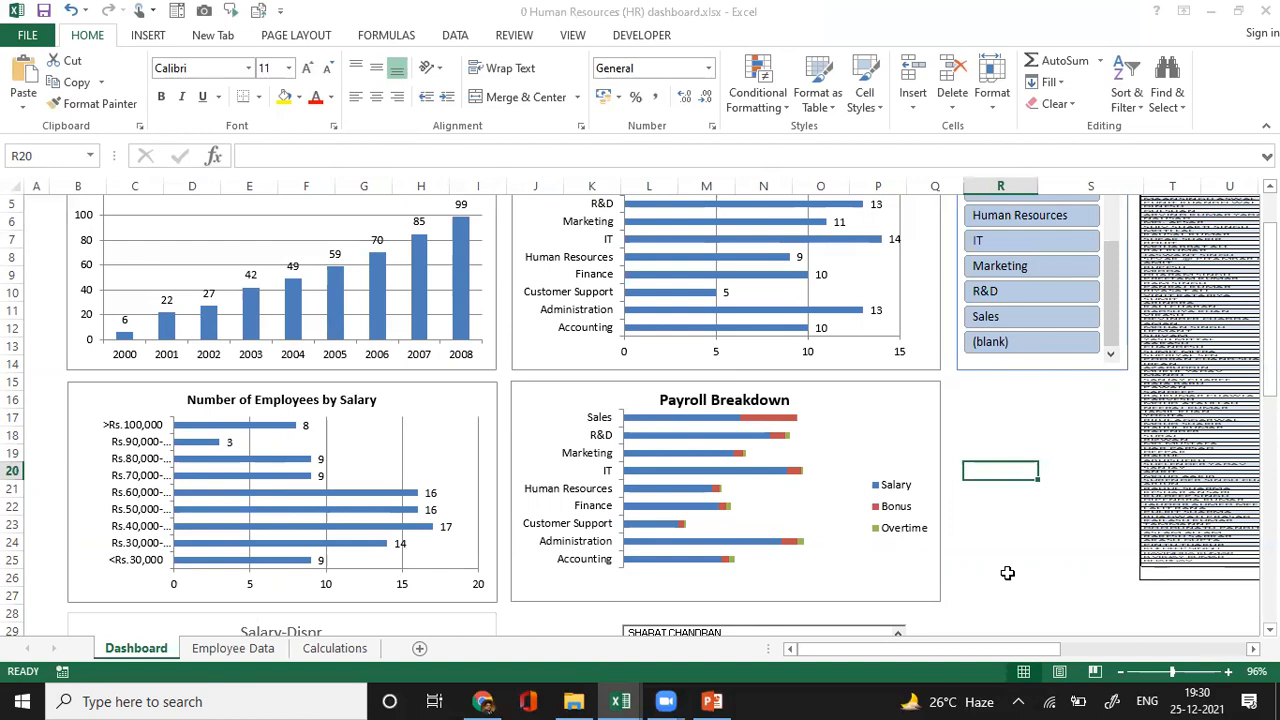
left_click(338, 649)
left_click(160, 525)
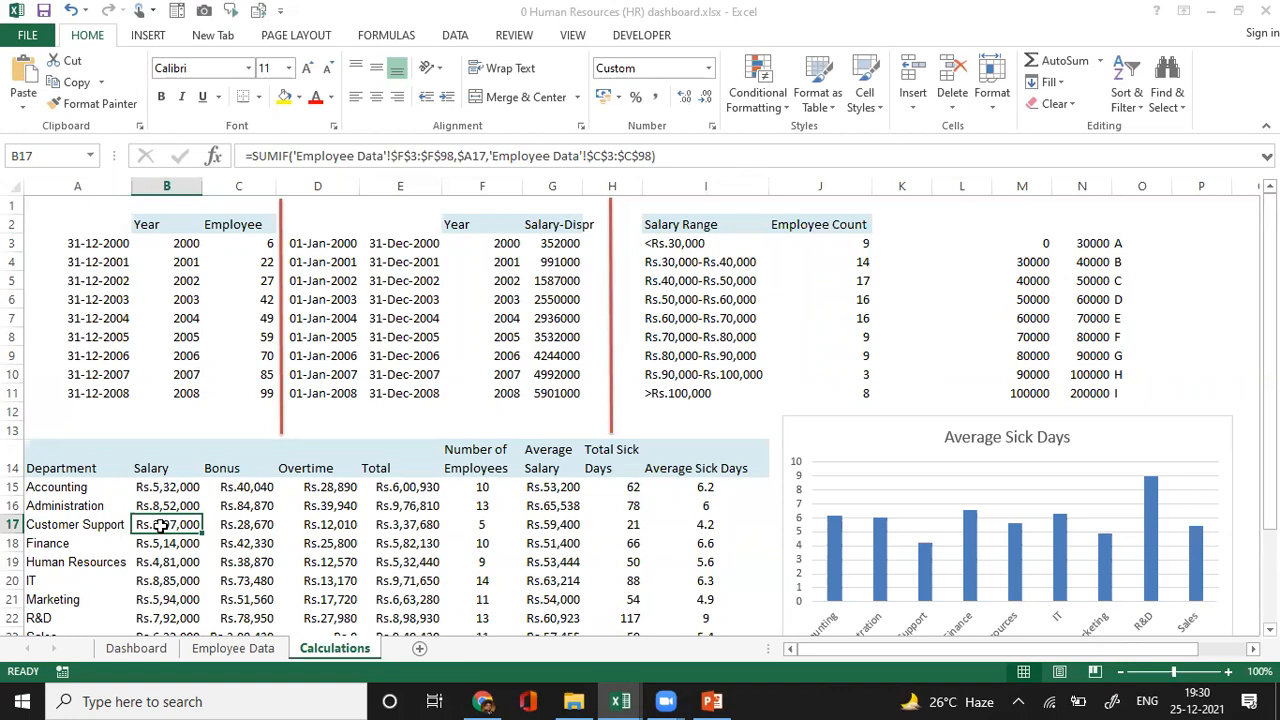
left_click(136, 648)
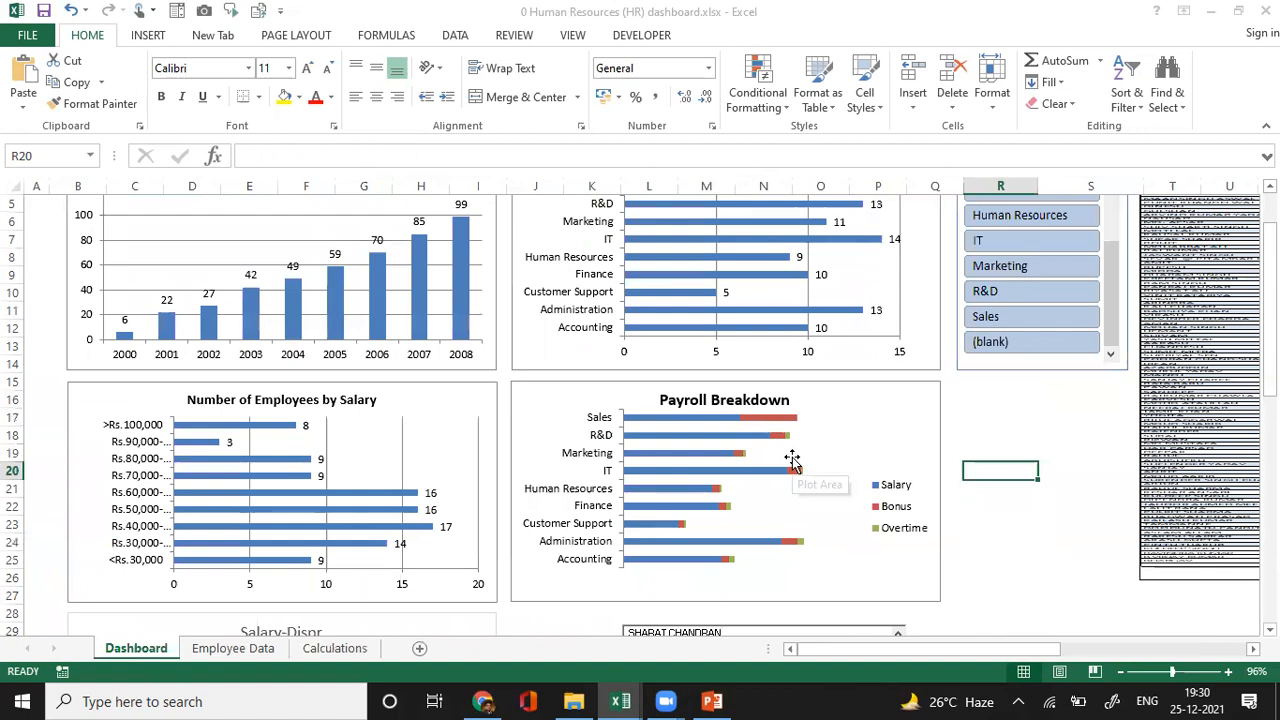
- Show the details of the fifth and seventh employees in the Dashboard's employee lookup list, one after the other
scroll(792, 458, "down", 3)
scroll(792, 458, "down", 2)
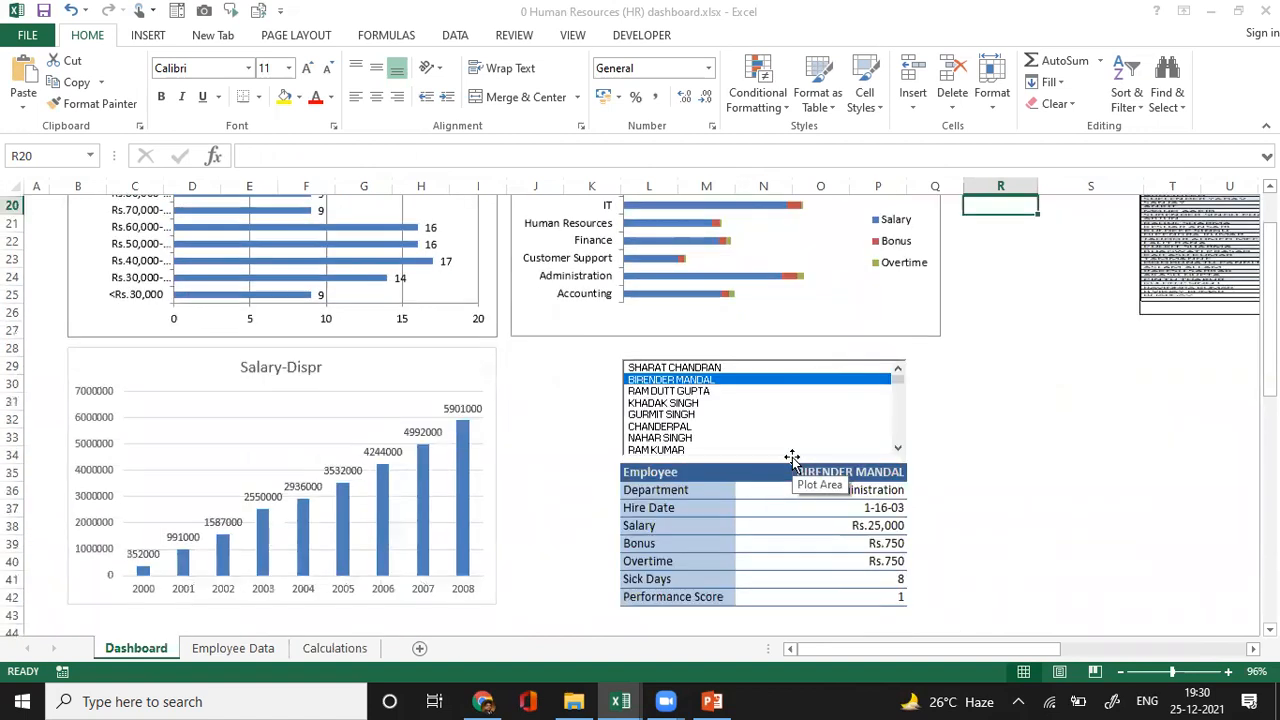
scroll(792, 458, "down", 1)
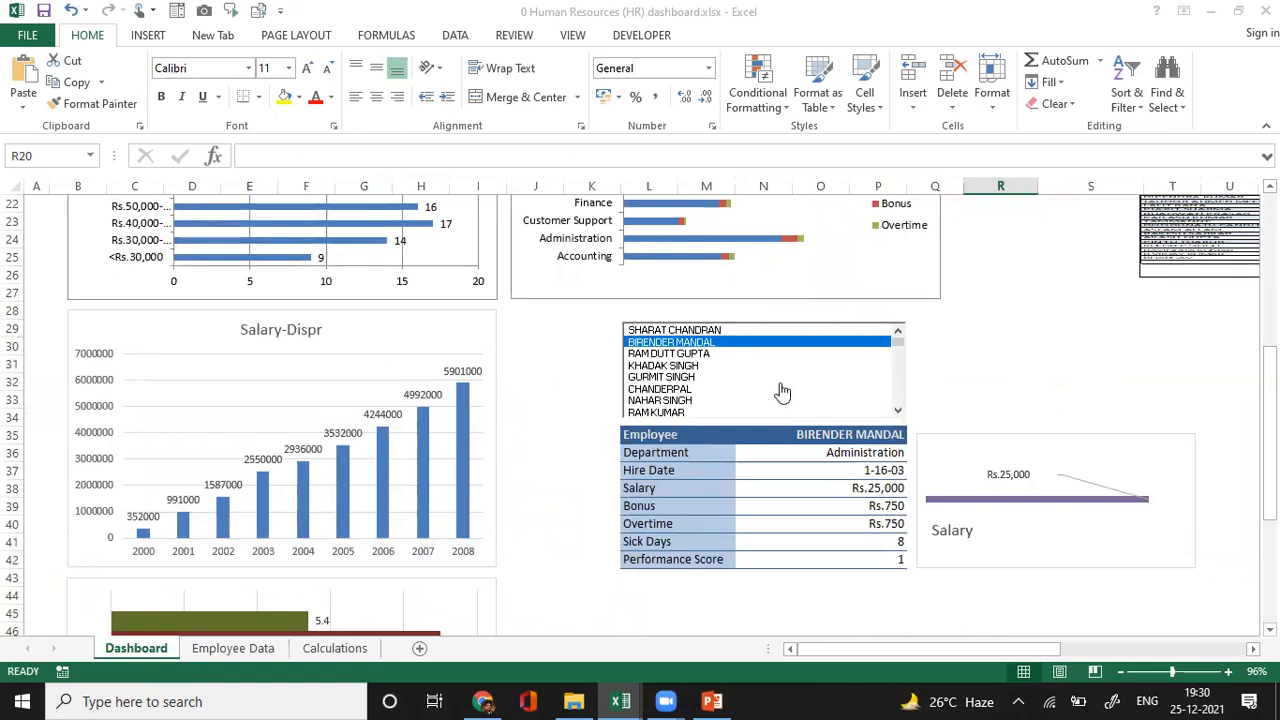
left_click(973, 363)
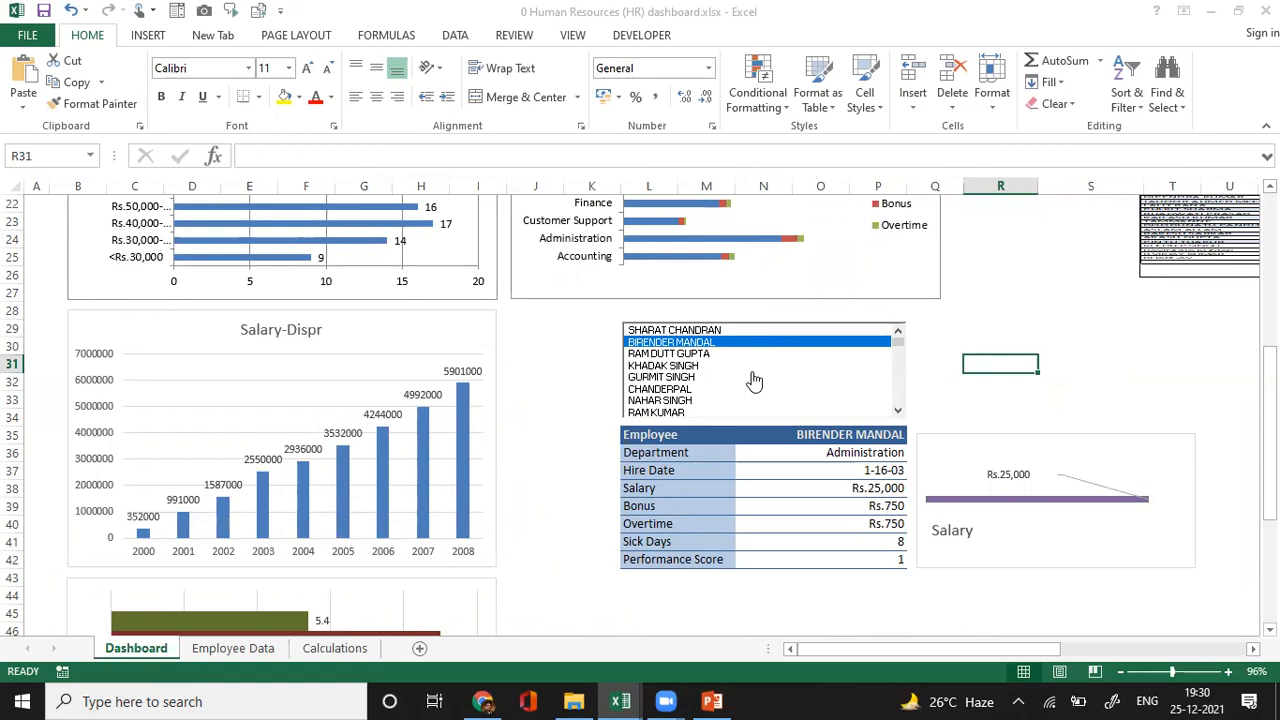
left_click(754, 377)
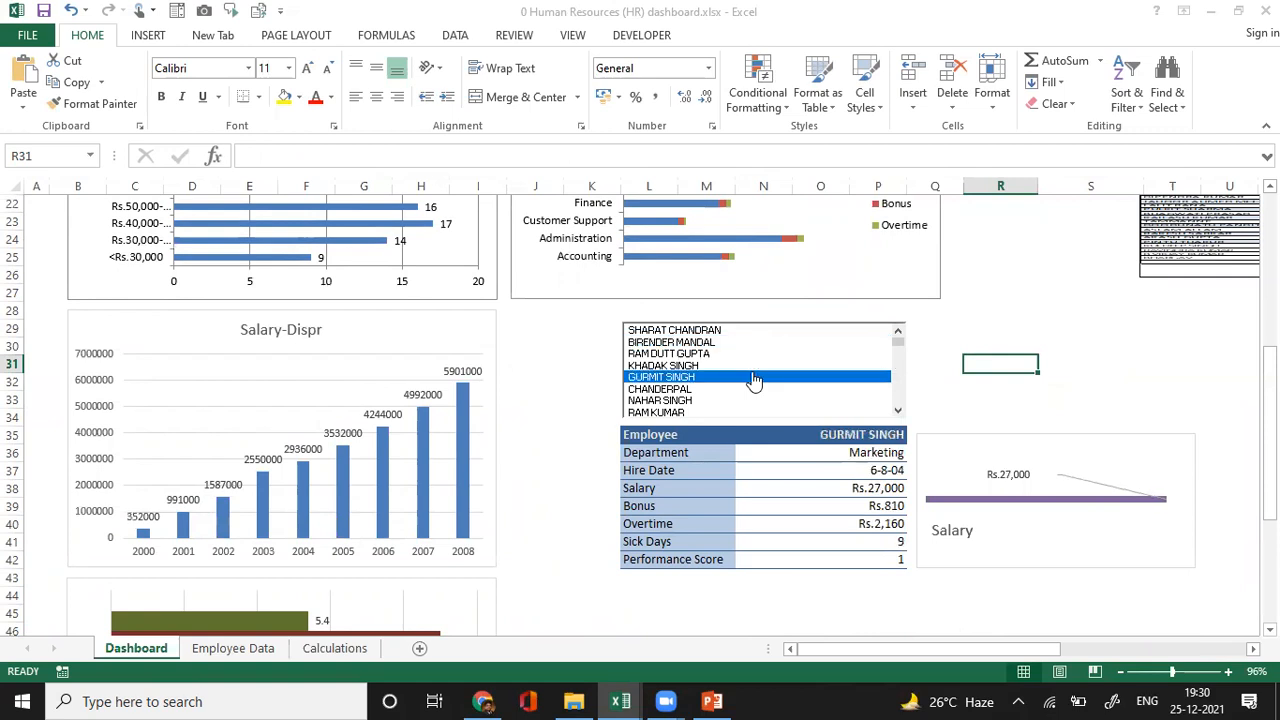
left_click(690, 401)
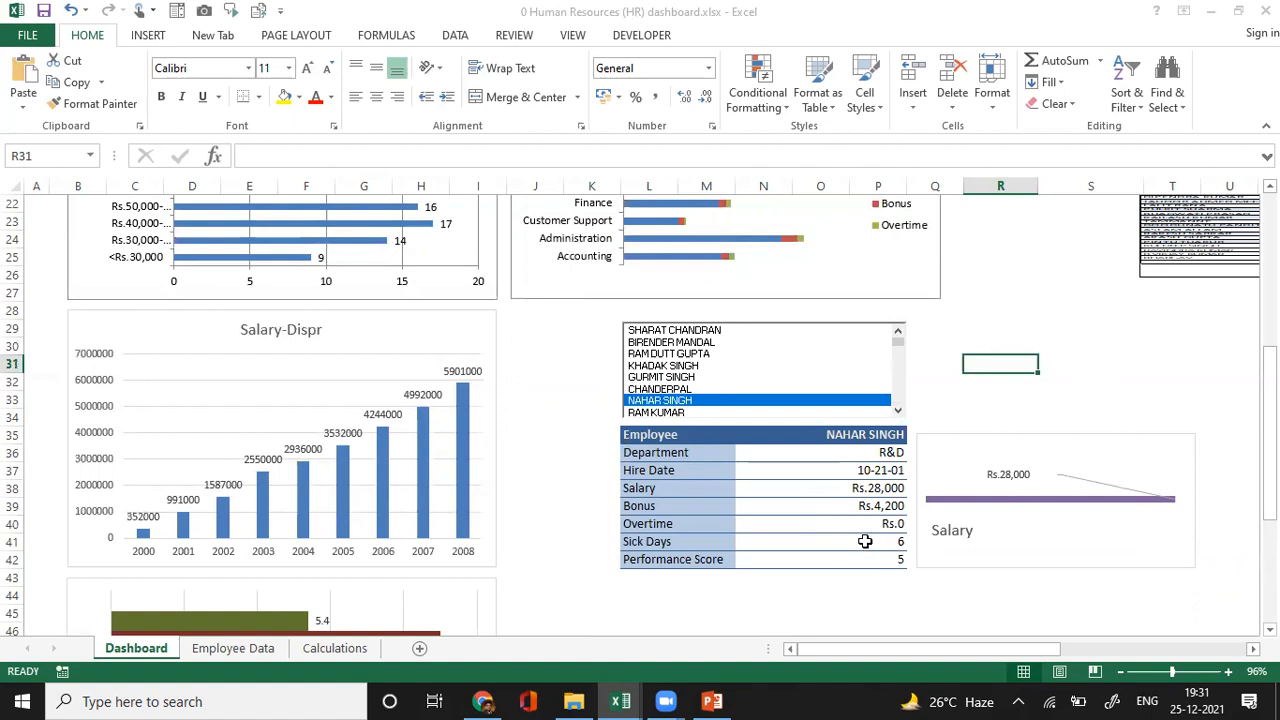
- Display several employees' details from further down the lookup list, ending with the Sales employee hired 4-2-06
left_click(898, 390)
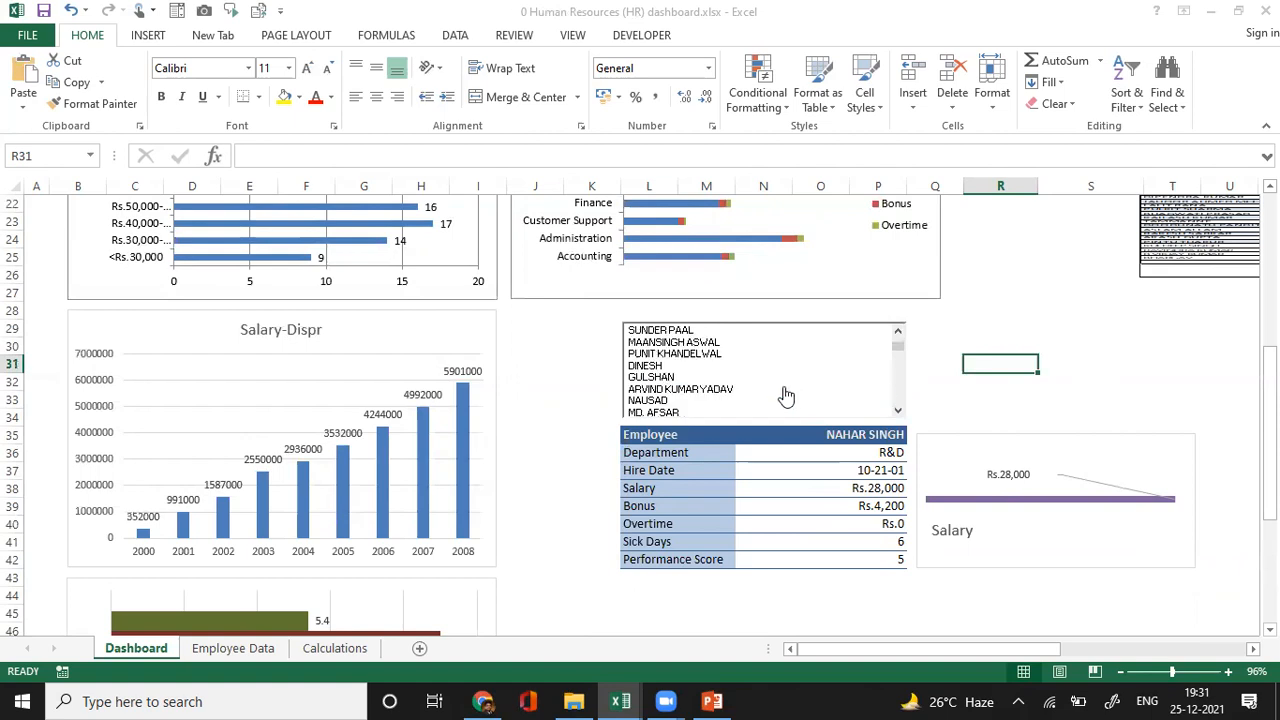
left_click(786, 389)
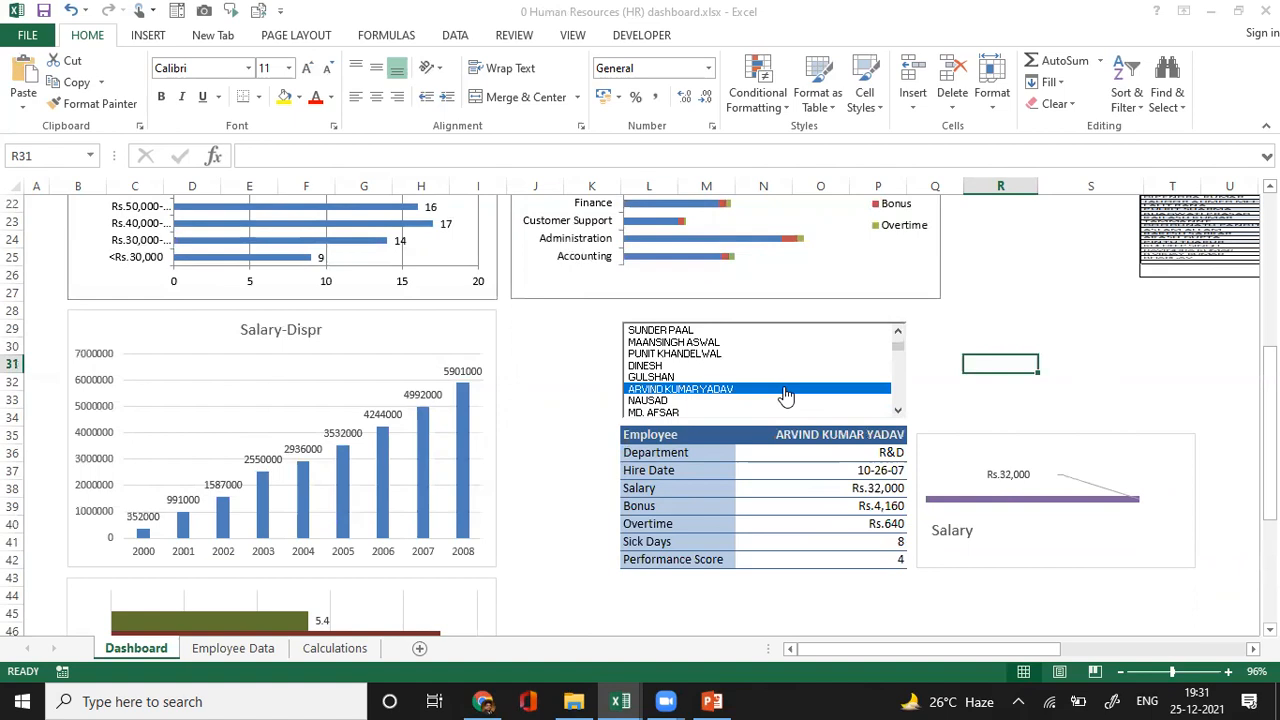
left_click(902, 397)
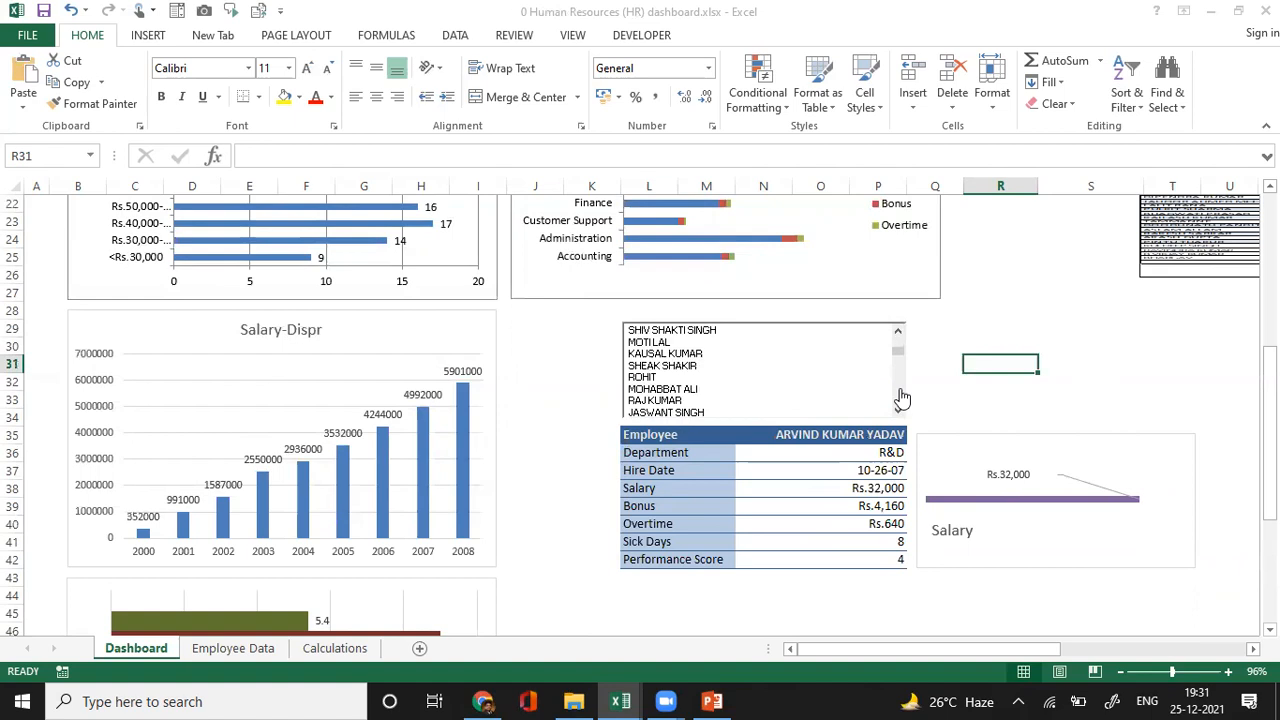
left_click(704, 377)
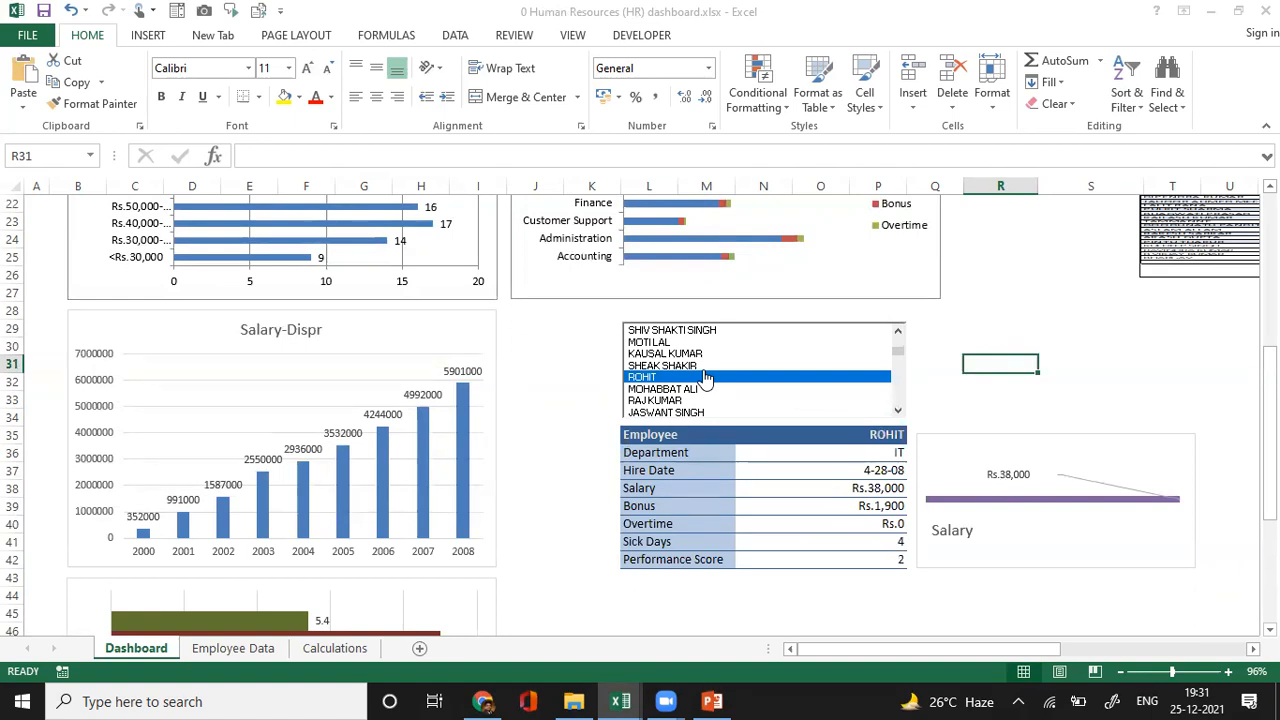
left_click(698, 401)
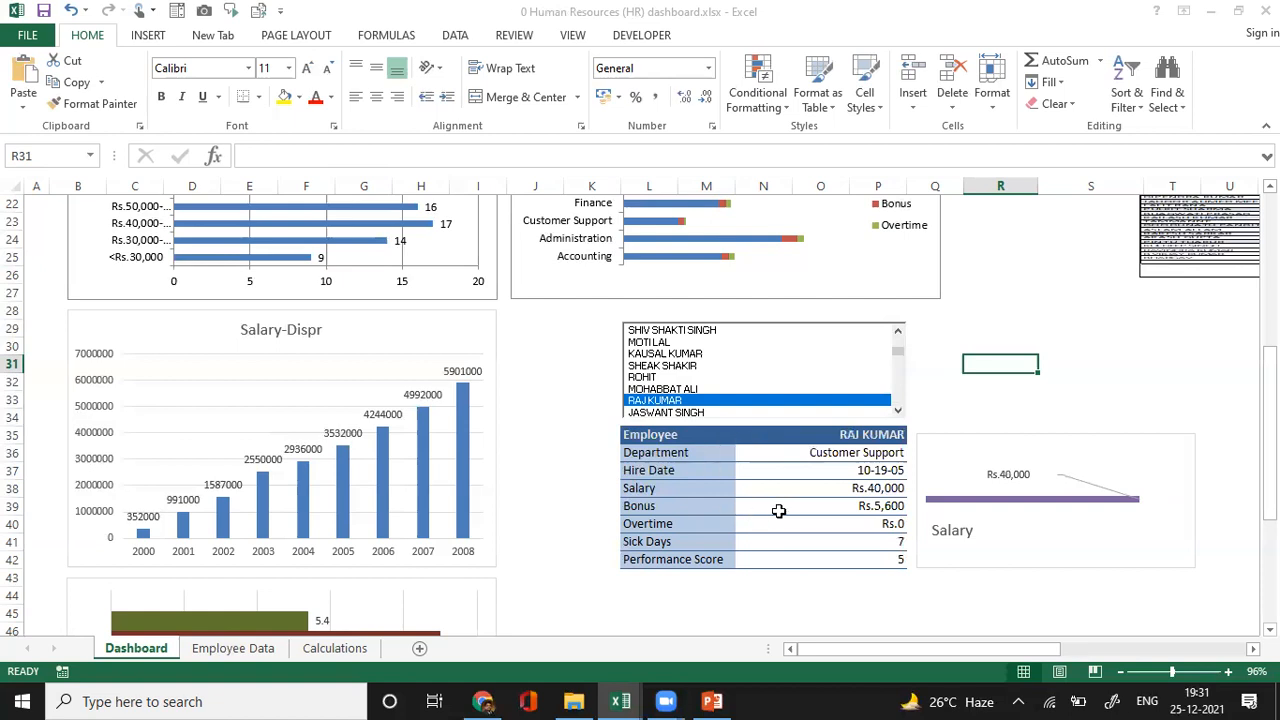
left_click(745, 413)
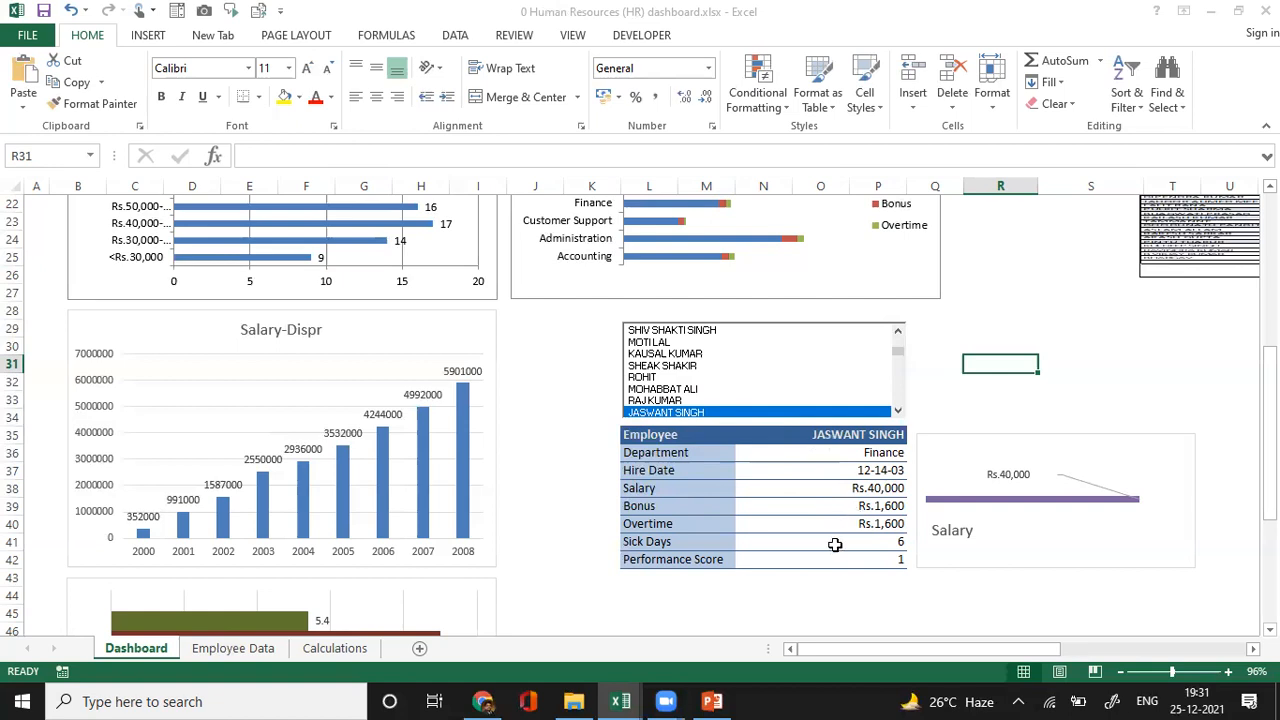
left_click(731, 354)
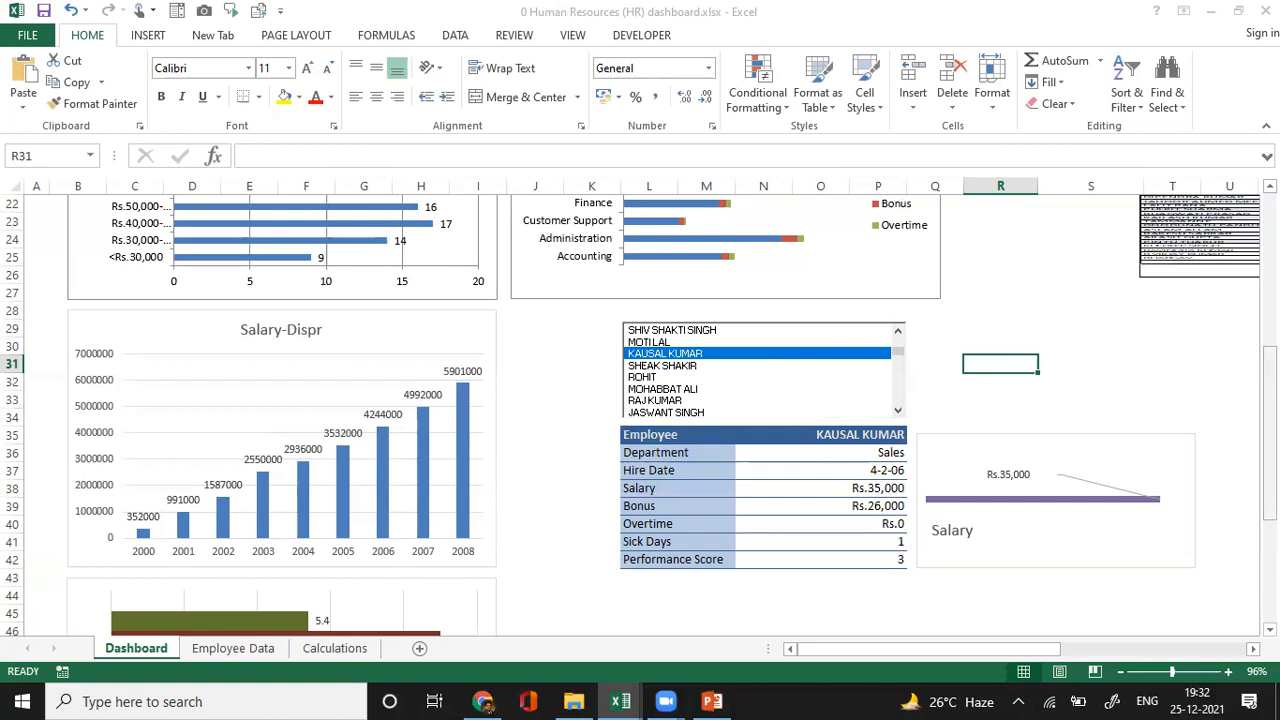
- Filter the Dashboard's linked employee table picture to the R&D department and nudge the picture slightly upward
scroll(640, 410, "down", 4)
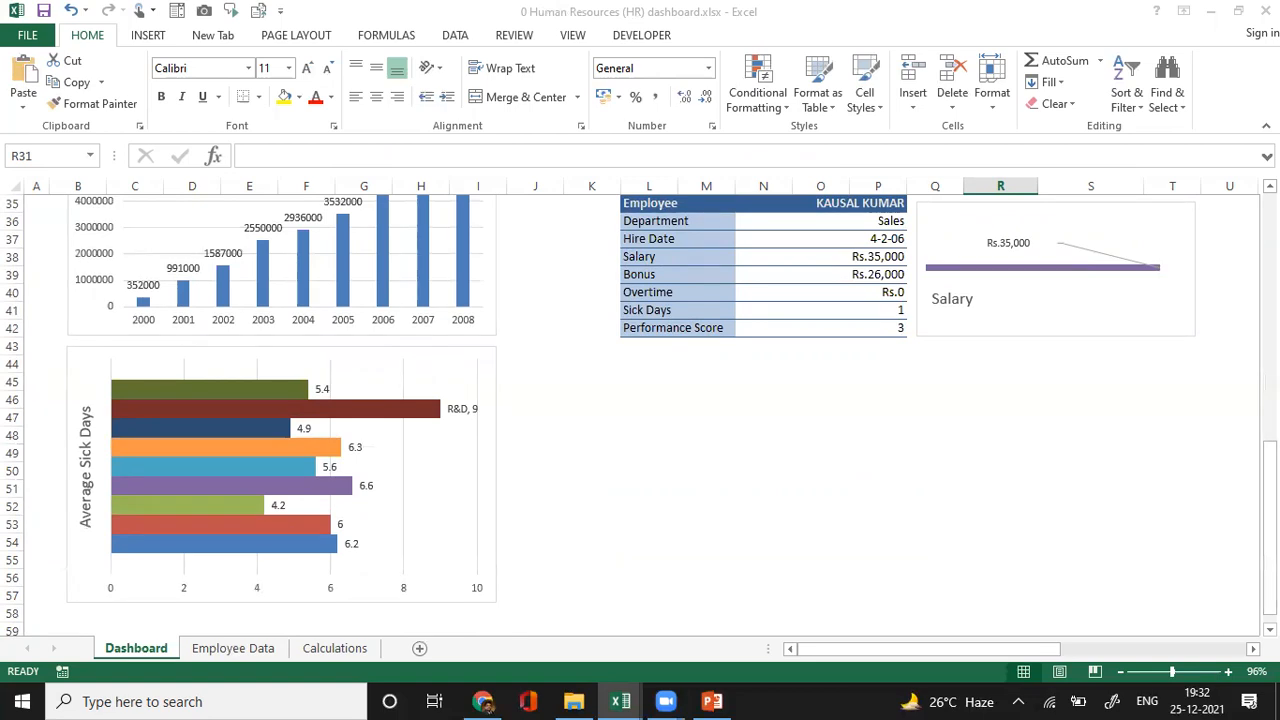
scroll(640, 415, "up", 10)
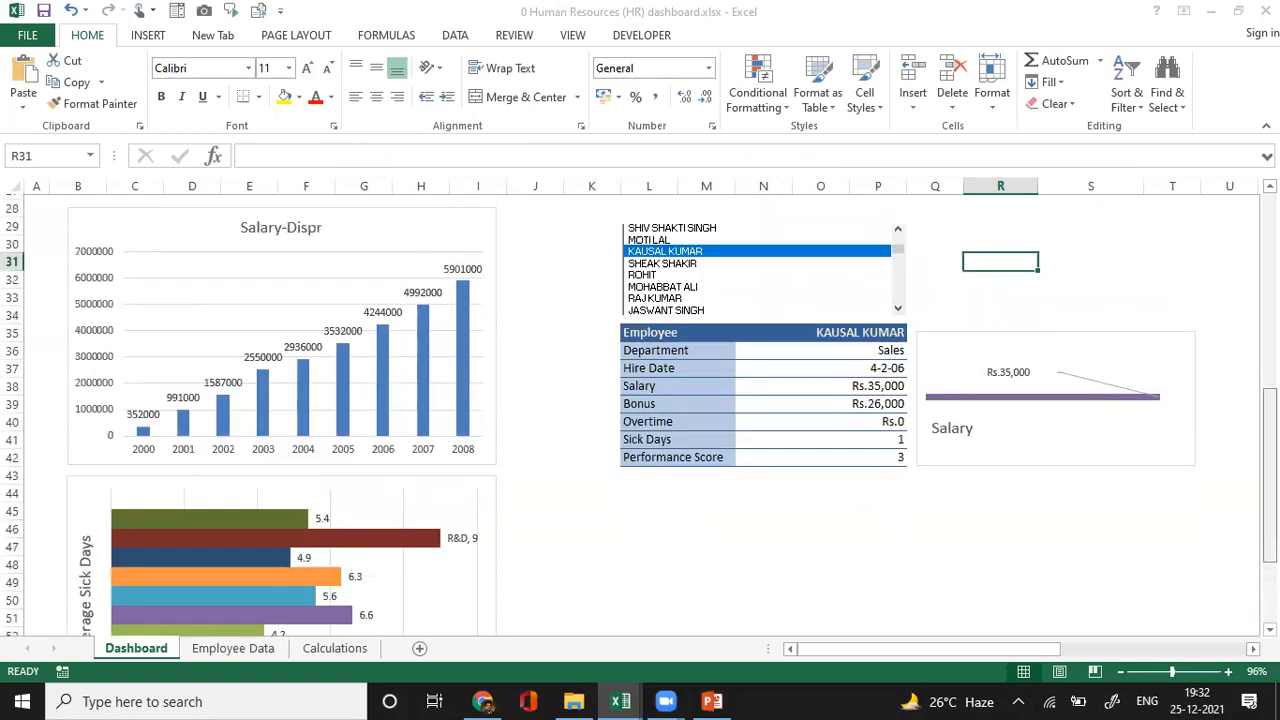
scroll(640, 415, "up", 2)
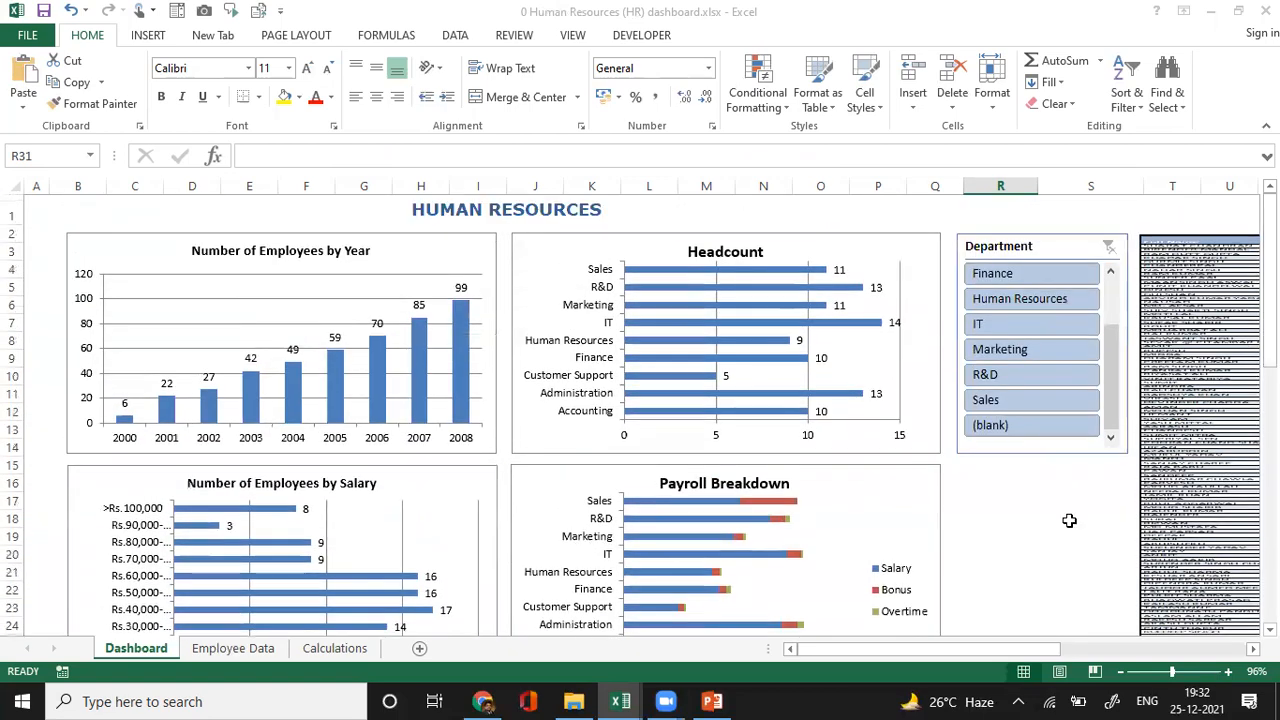
left_click_drag(978, 656, 1128, 652)
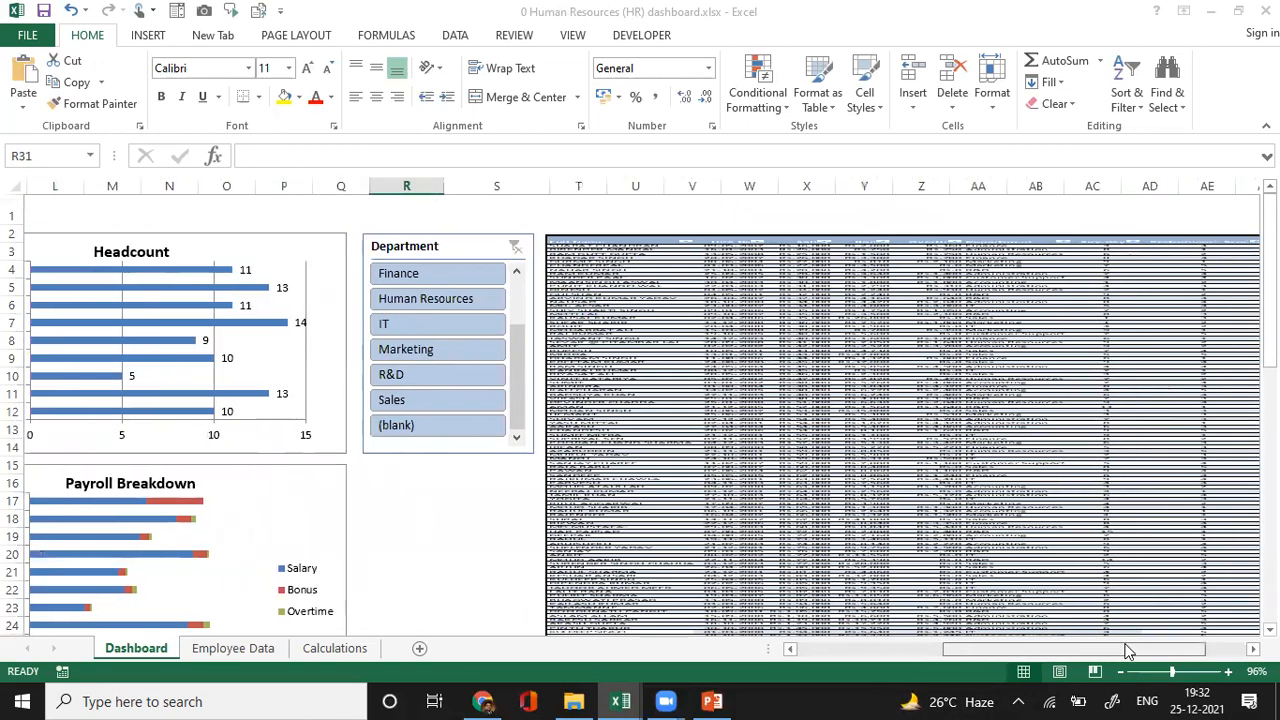
left_click(714, 428)
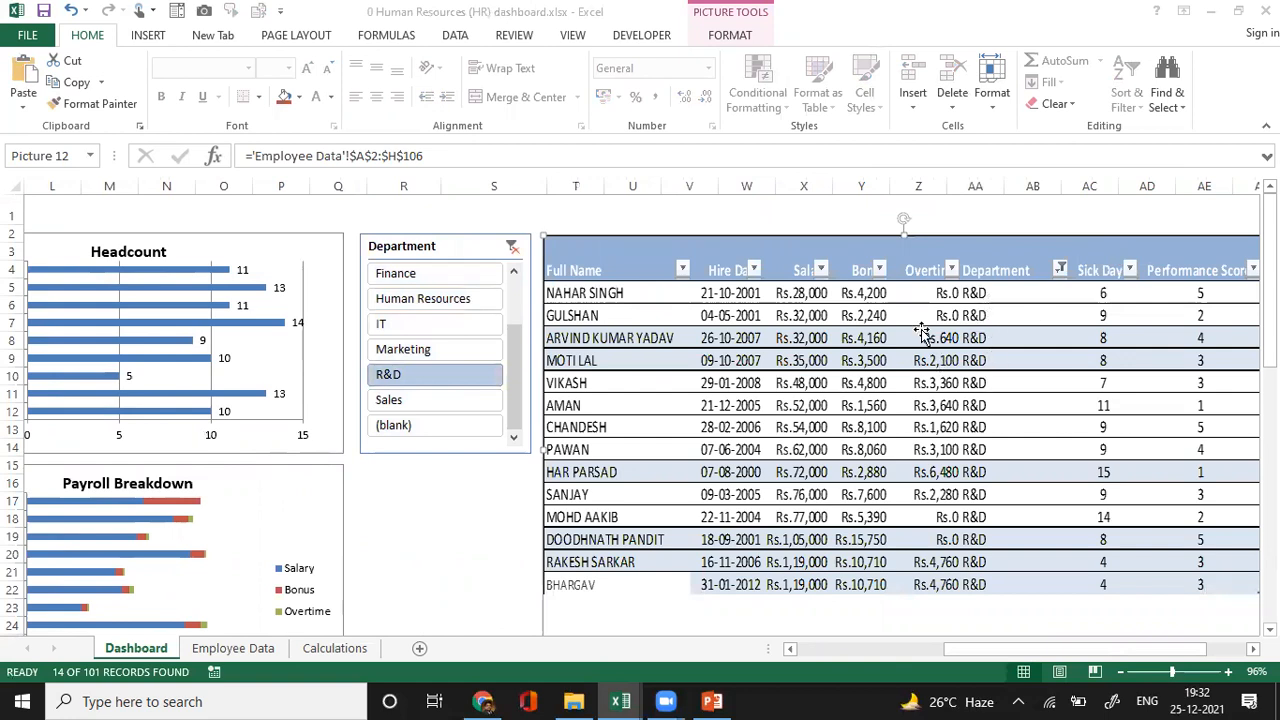
mouse_move(856, 316)
left_mouse_down()
mouse_move(852, 290)
mouse_move(856, 325)
mouse_move(857, 312)
left_mouse_up()
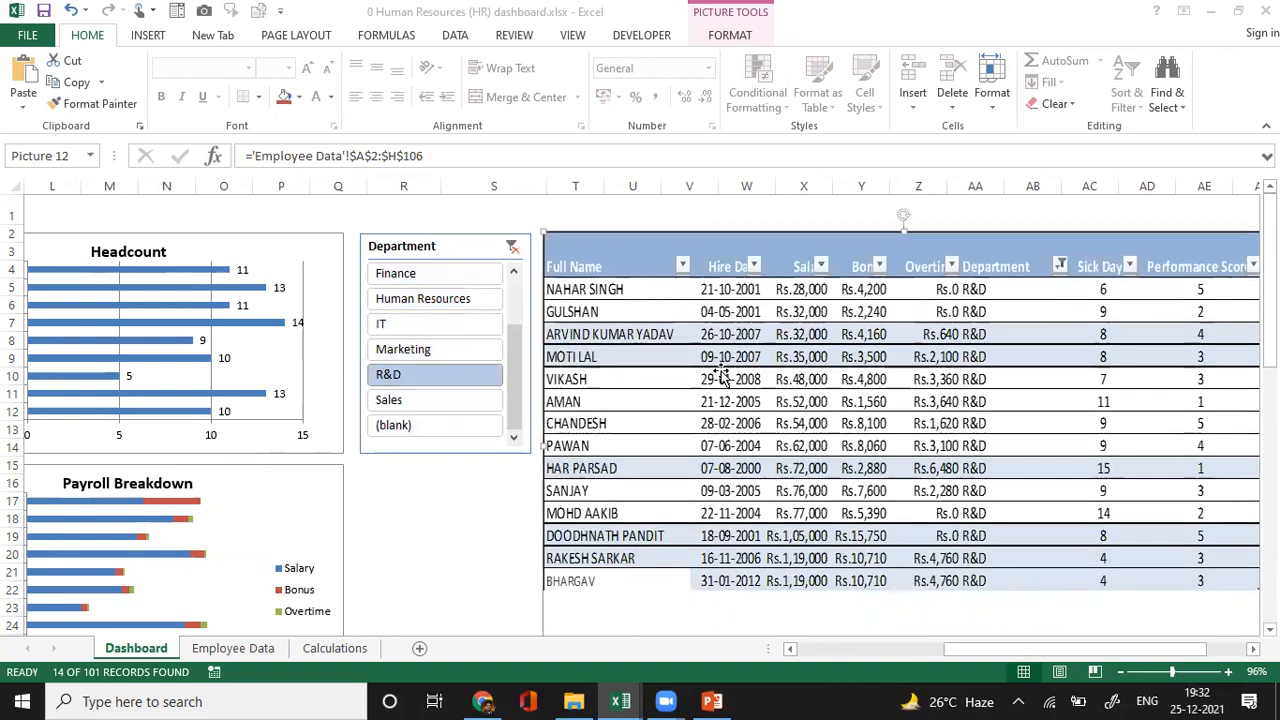
left_click(503, 497)
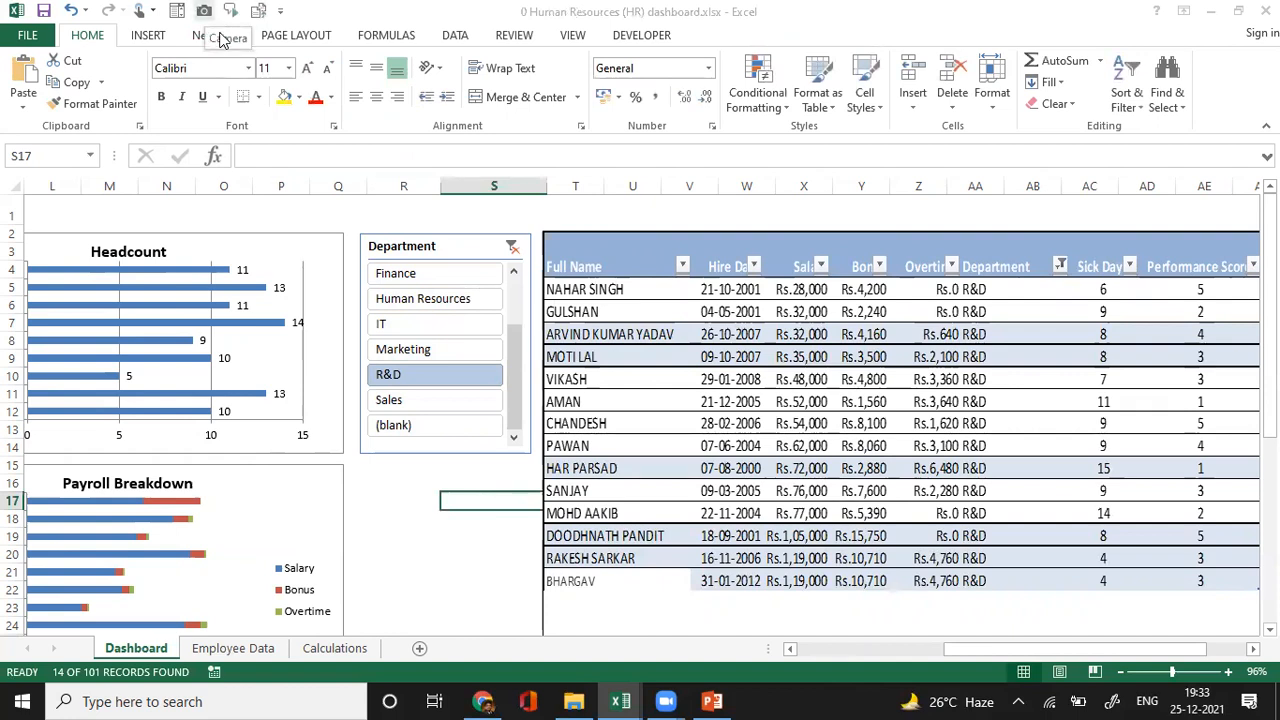
- Filter the linked employee table to the Sales department with the Department slicer, keeping the slicer in place
left_click(406, 255)
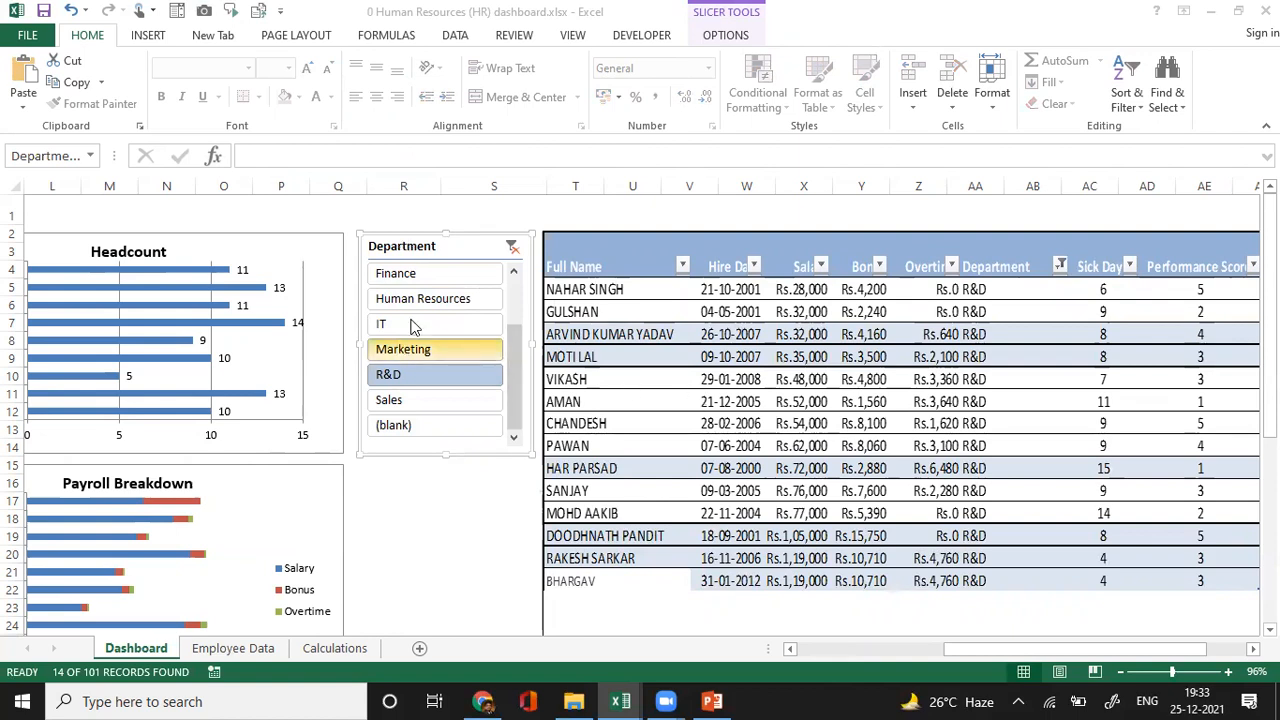
left_click(410, 401)
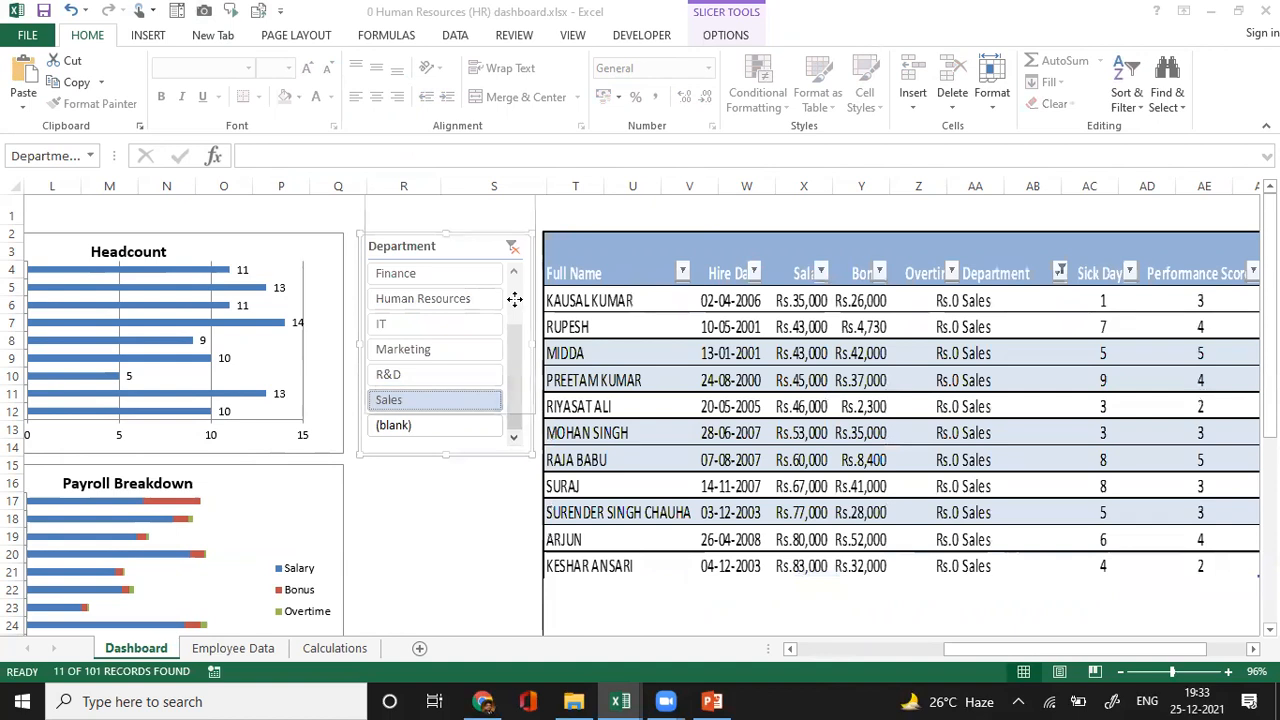
left_click_drag(514, 348, 511, 370)
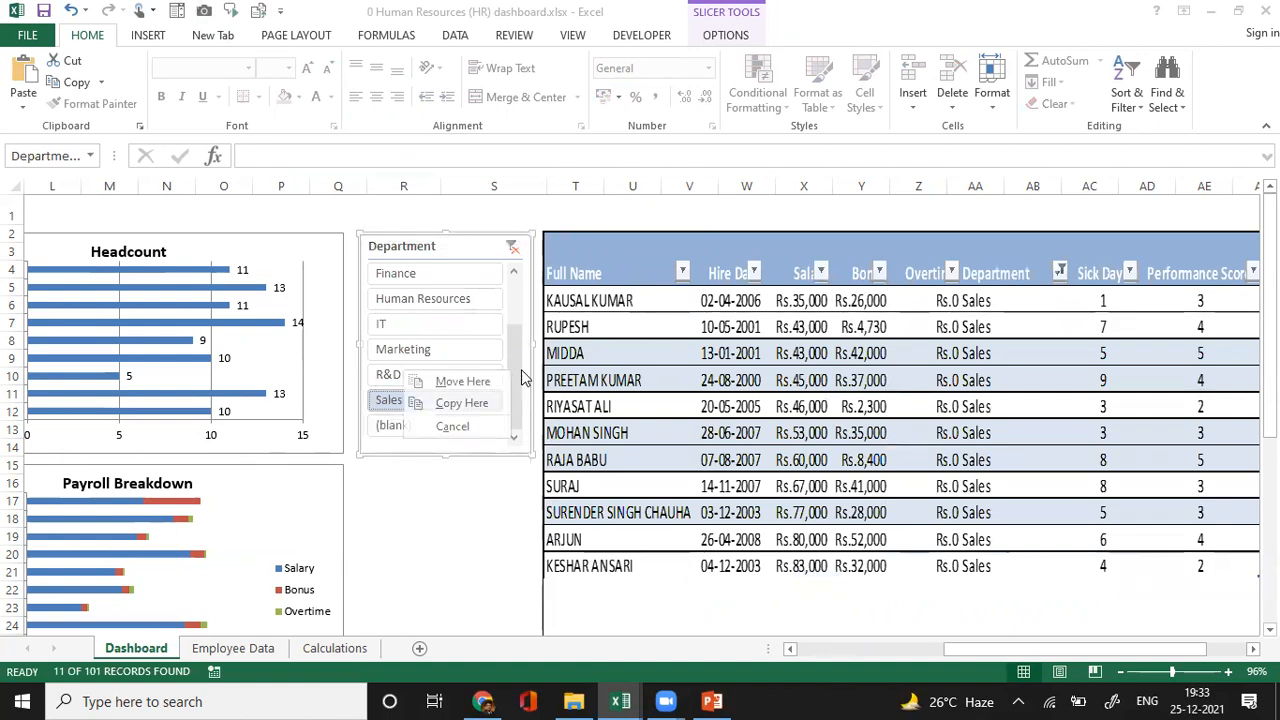
left_click(447, 538)
- Filter the linked employee table to Customer Support and finally to the IT department with the Department slicer
scroll(512, 300, "up", 3)
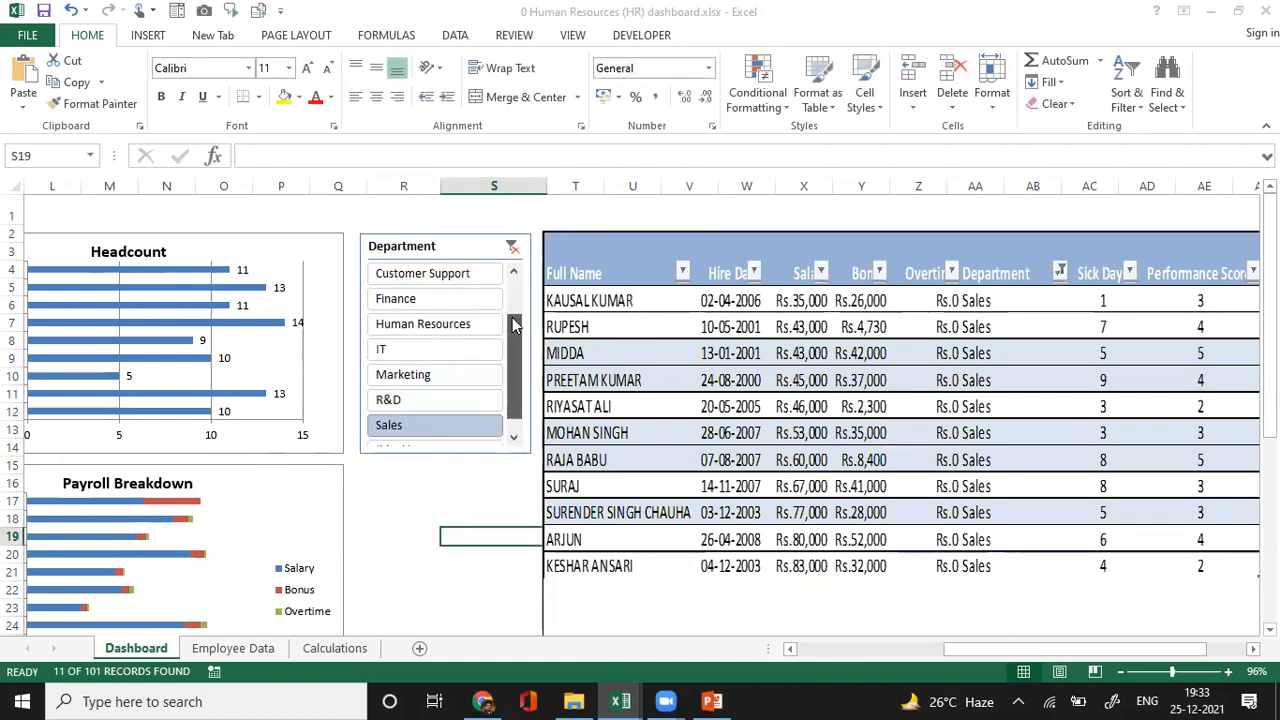
left_click(447, 325)
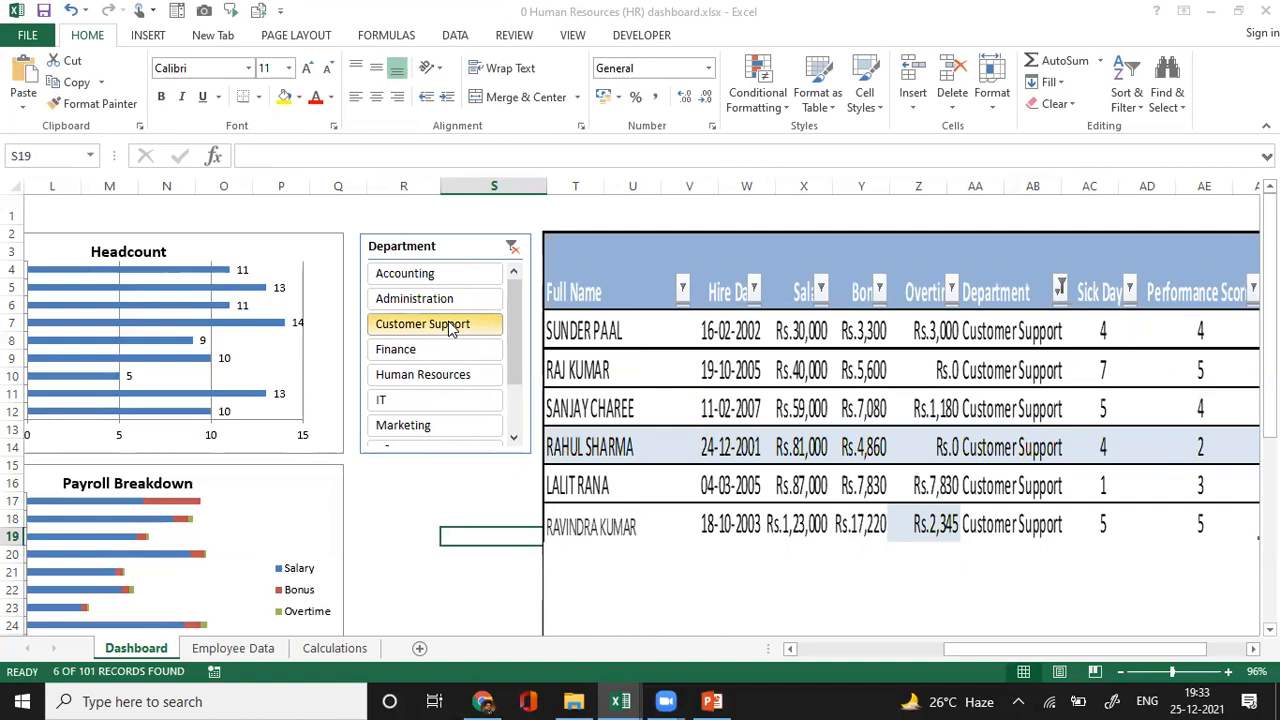
left_click(400, 398)
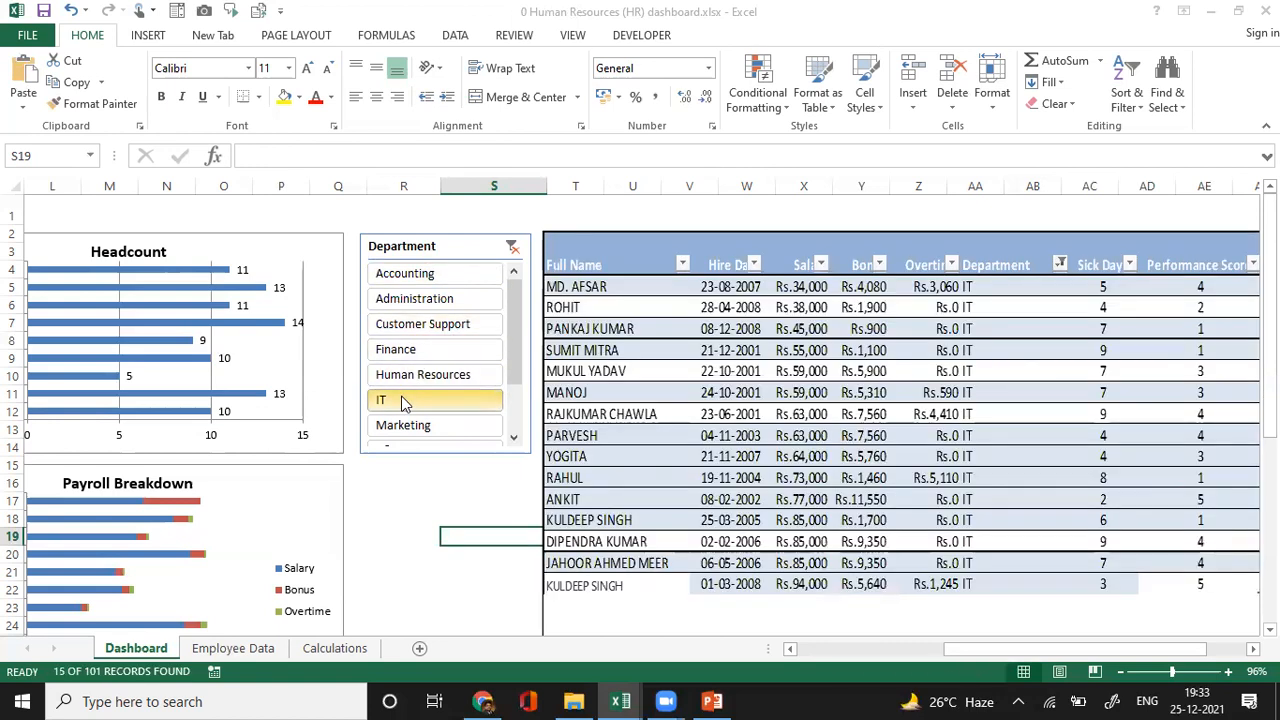